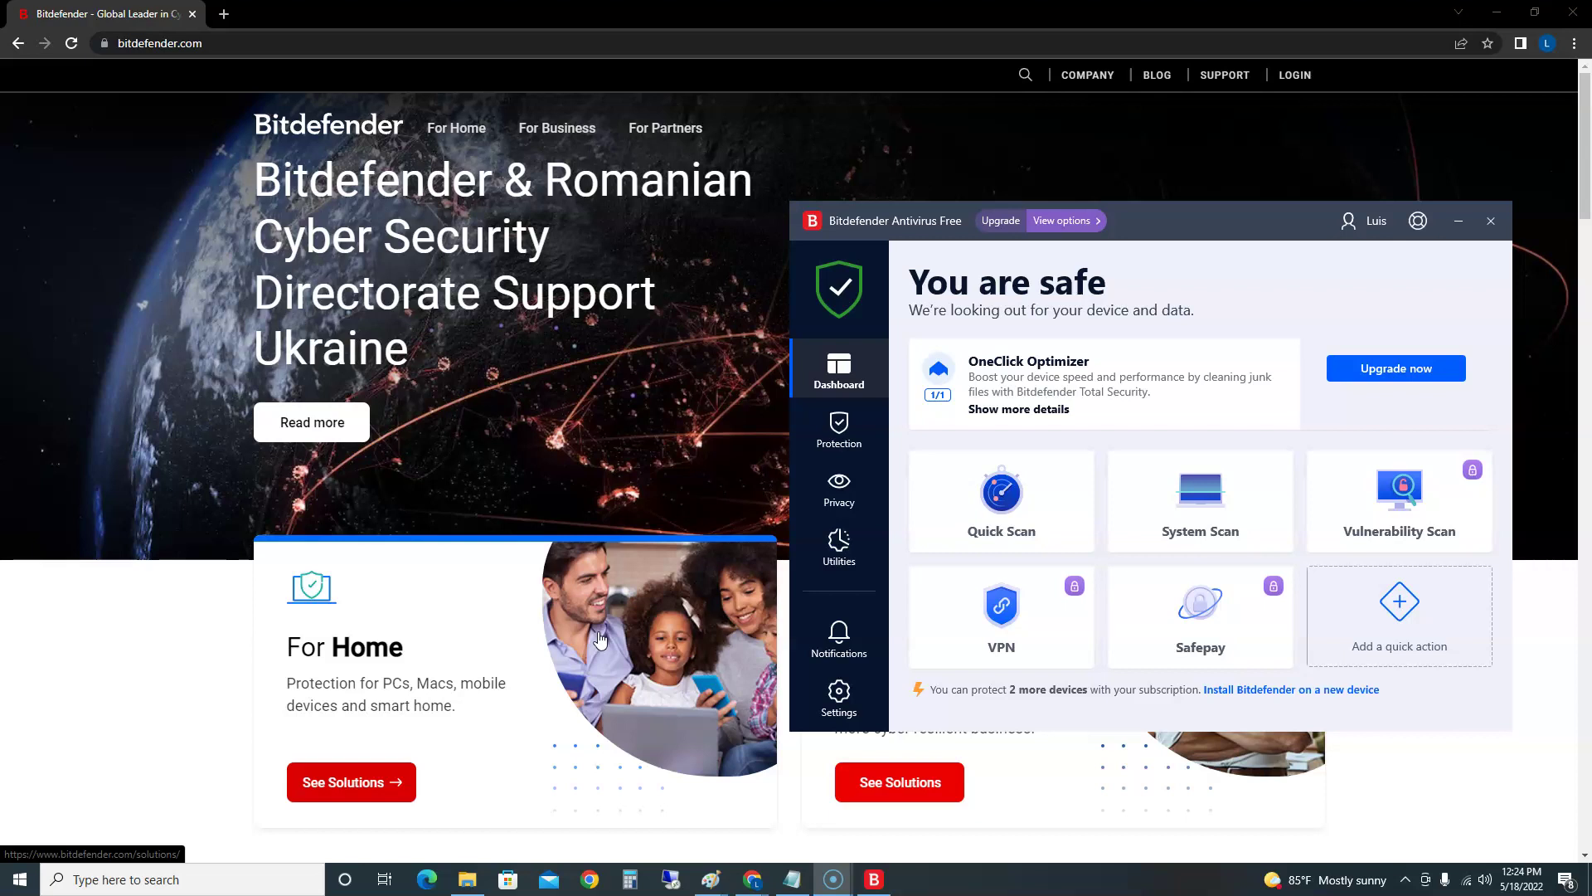
Go to the Bitdefender Antivirus Free product page in Chrome and start the free installer download.
{"action": "left_click", "coordinate": [249, 100]}
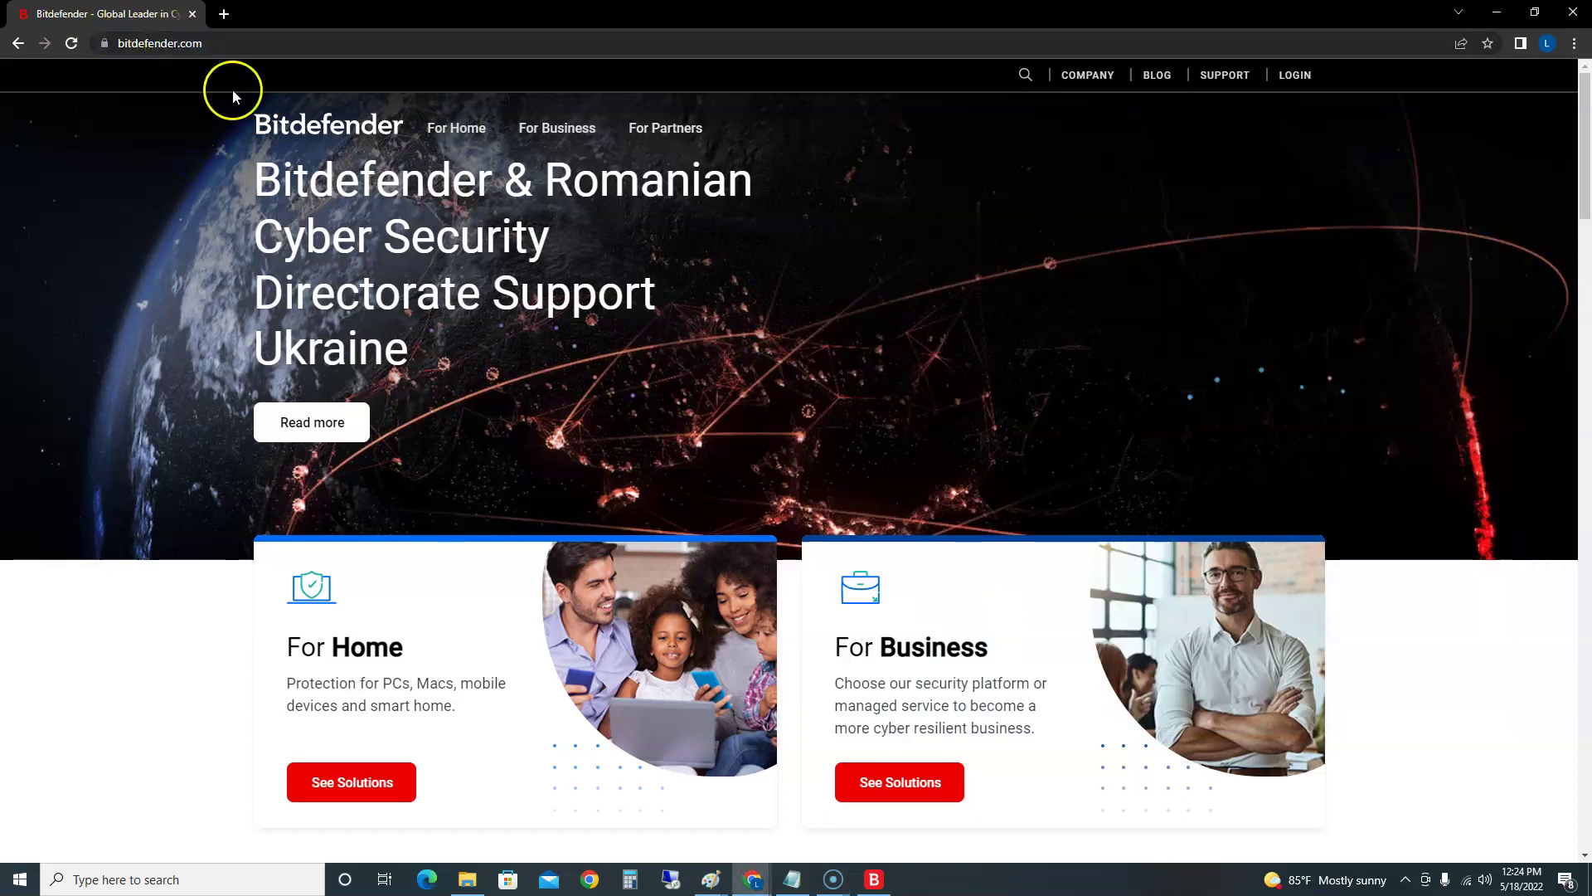
{"action": "mouse_move", "coordinate": [435, 127]}
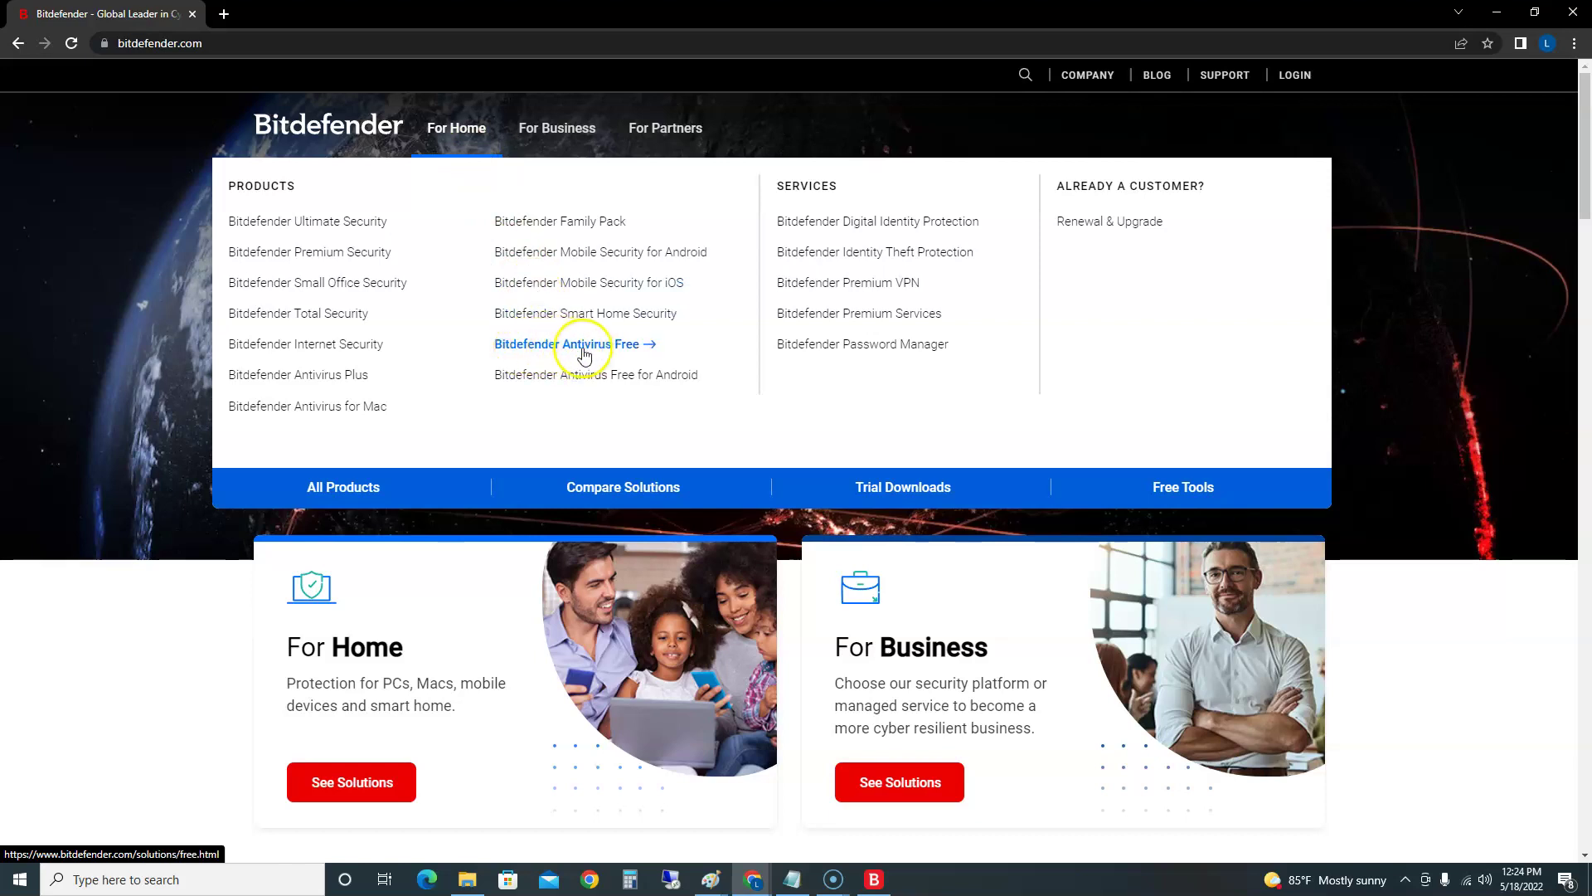
{"action": "left_click", "coordinate": [583, 348]}
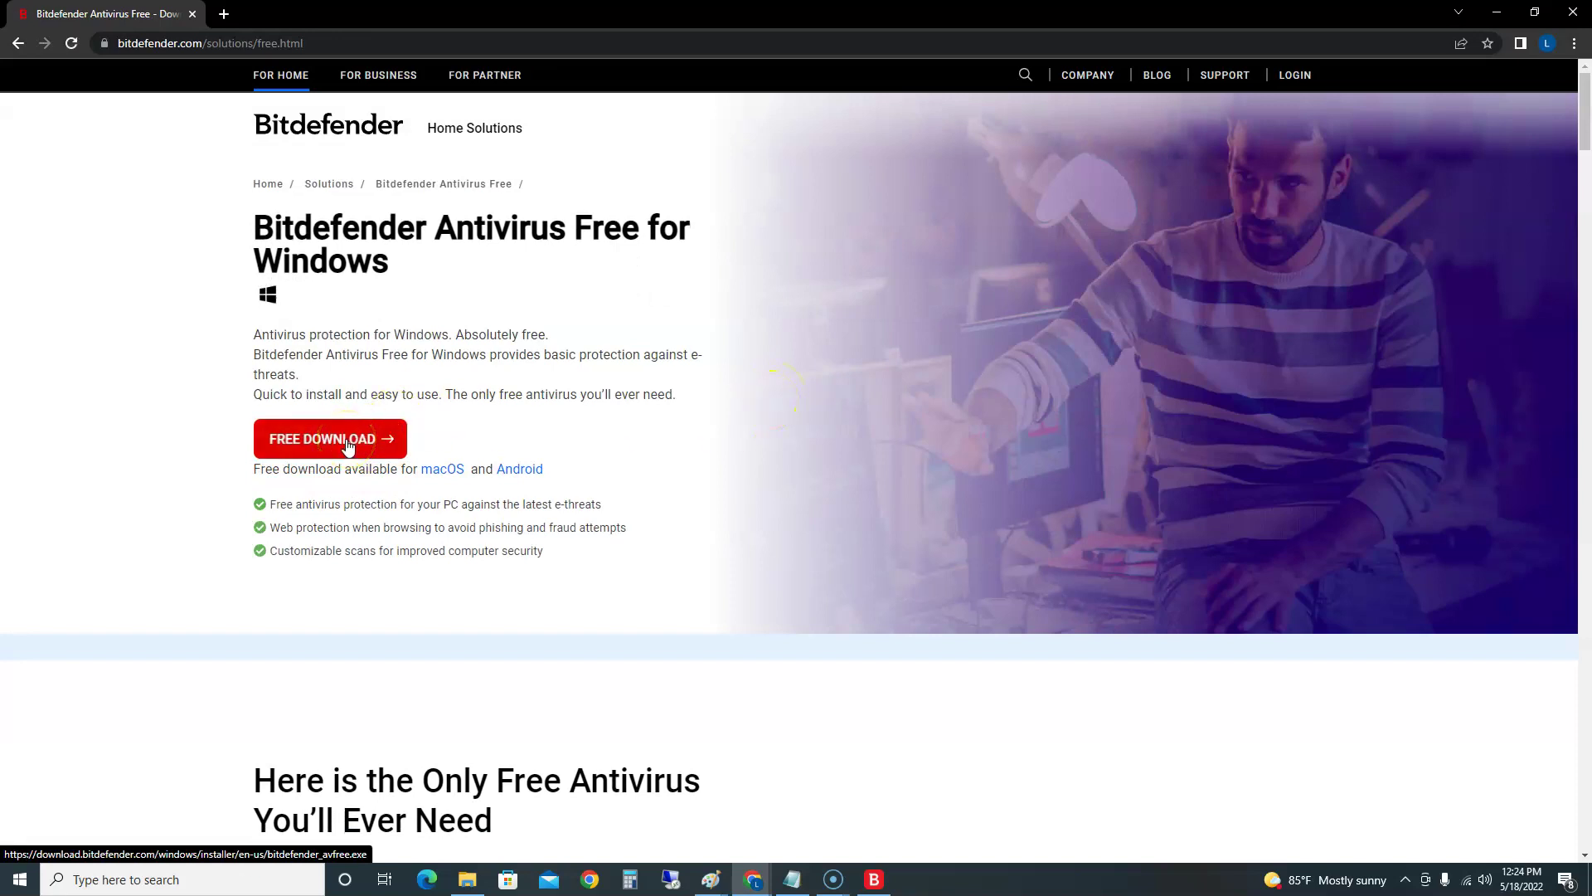
{"action": "left_click", "coordinate": [347, 444]}
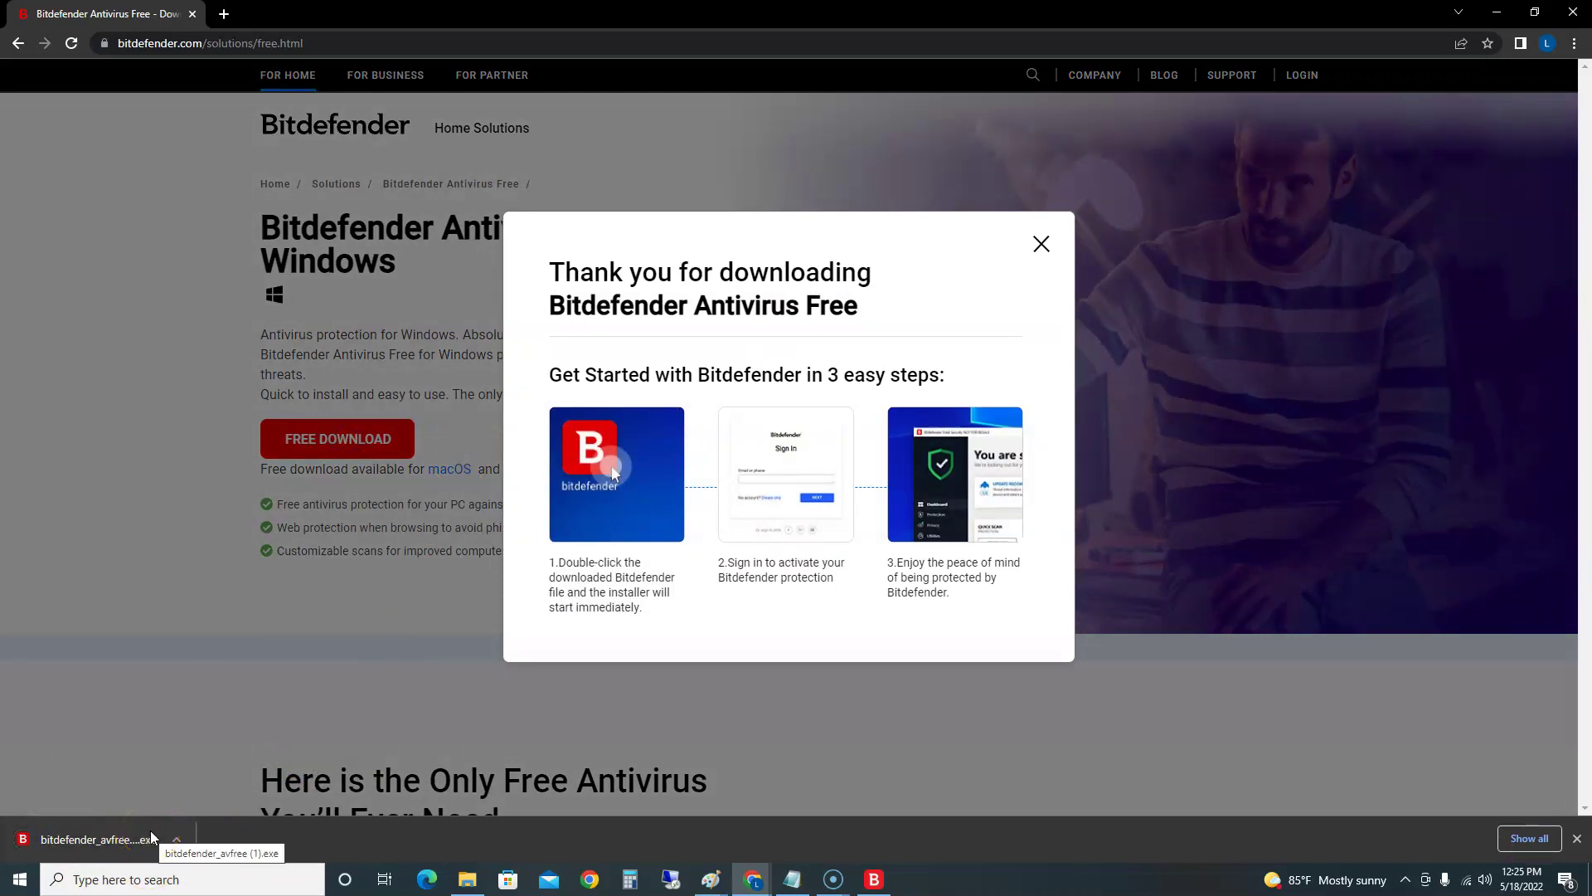
Check the downloaded bitdefender_avfree.exe installer, then bring the Bitdefender dashboard window forward.
{"action": "left_click", "coordinate": [169, 840]}
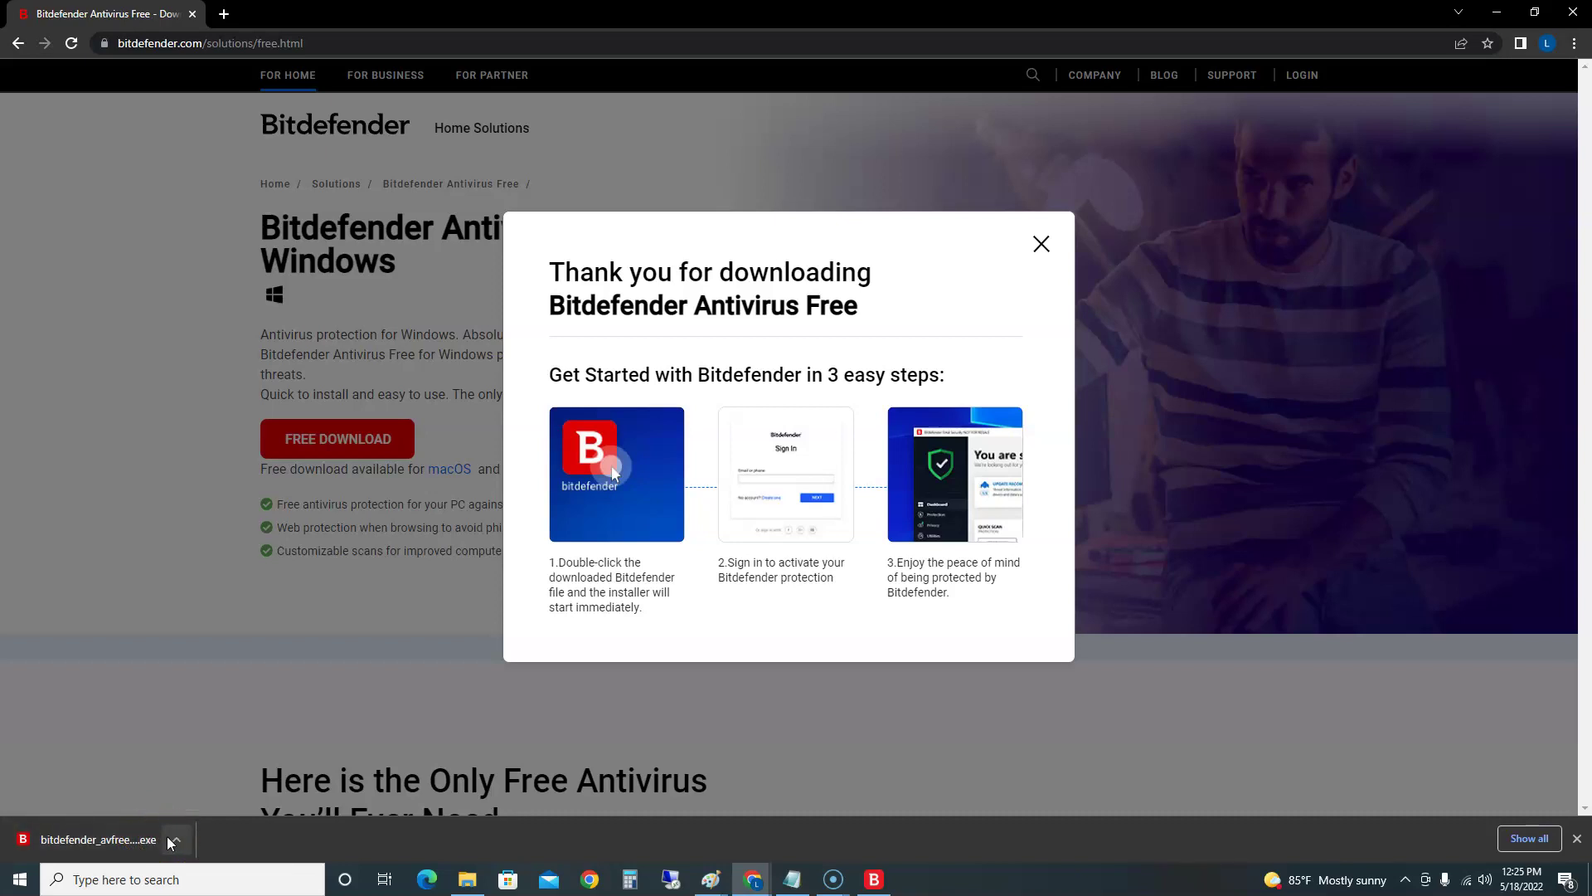
{"action": "left_click", "coordinate": [171, 839]}
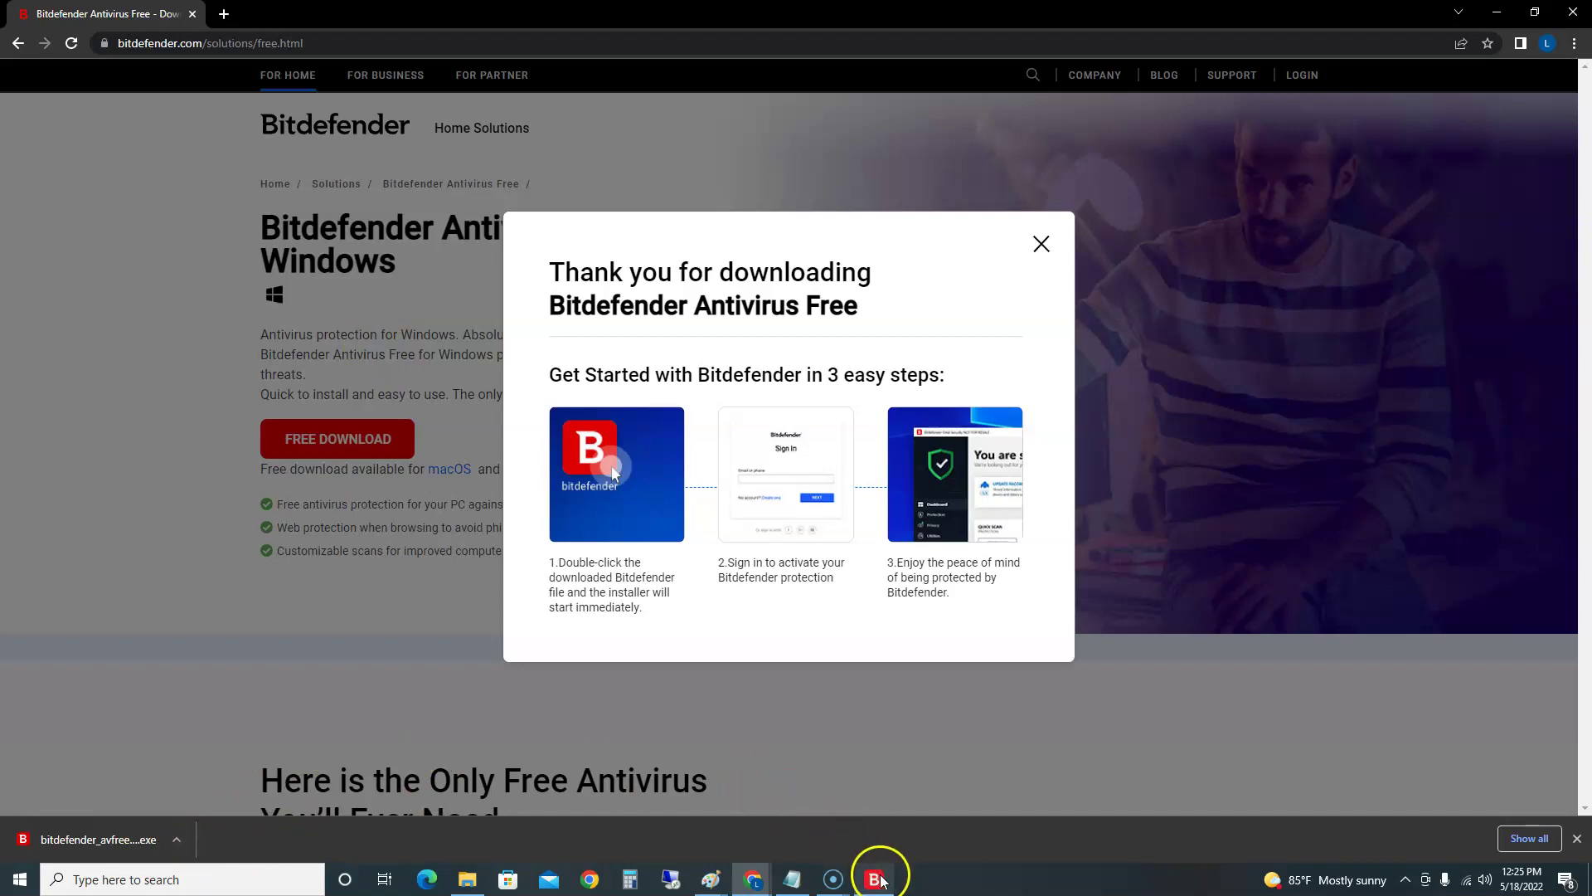
{"action": "mouse_move", "coordinate": [876, 879]}
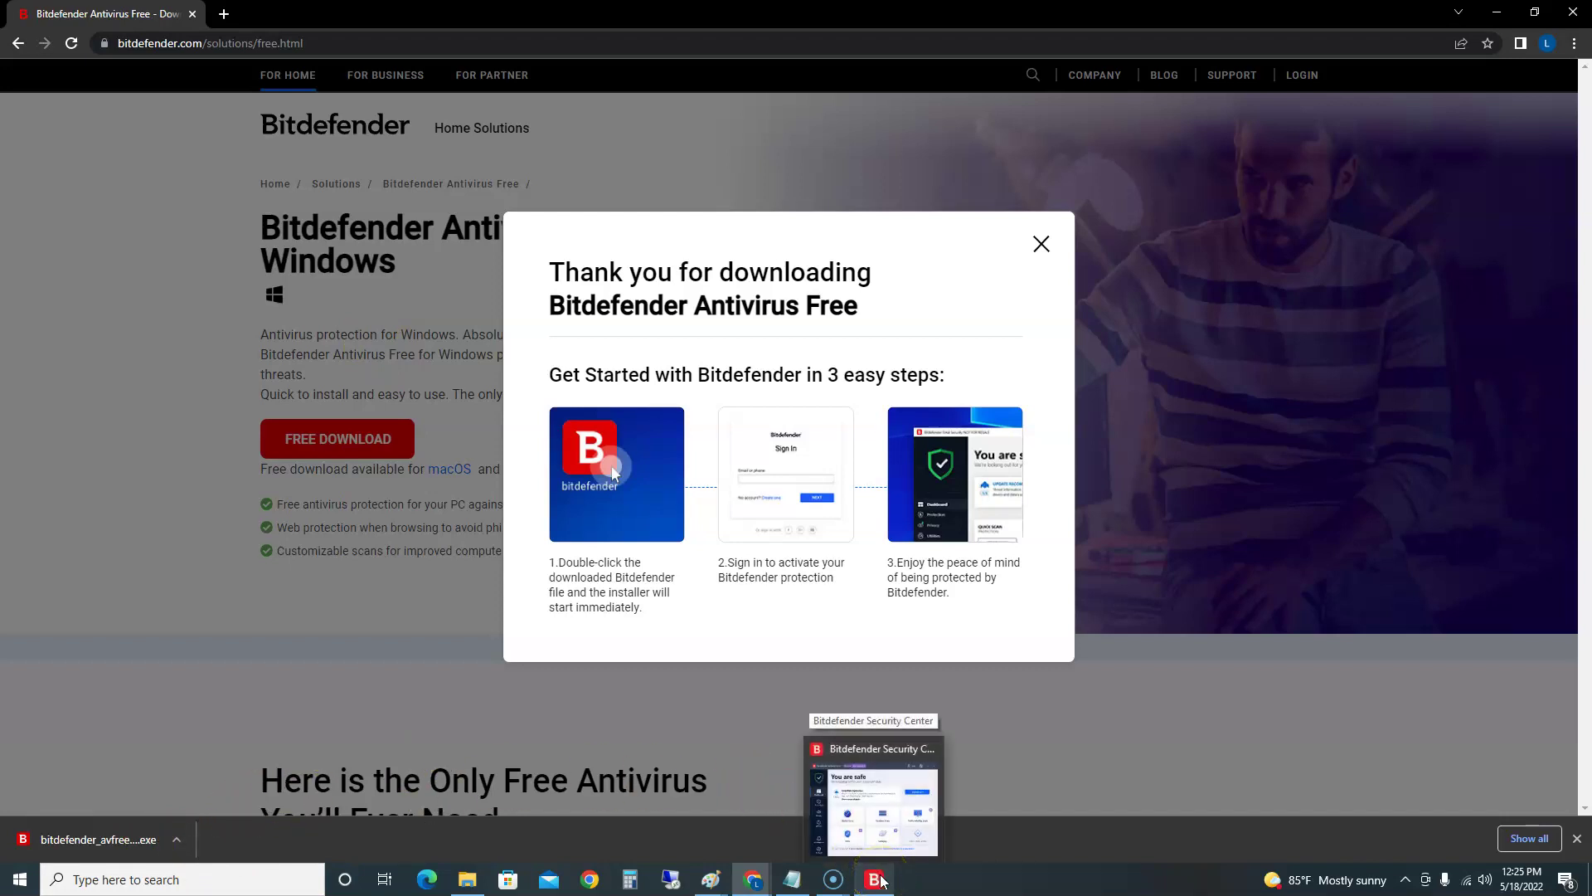
{"action": "left_click", "coordinate": [878, 881]}
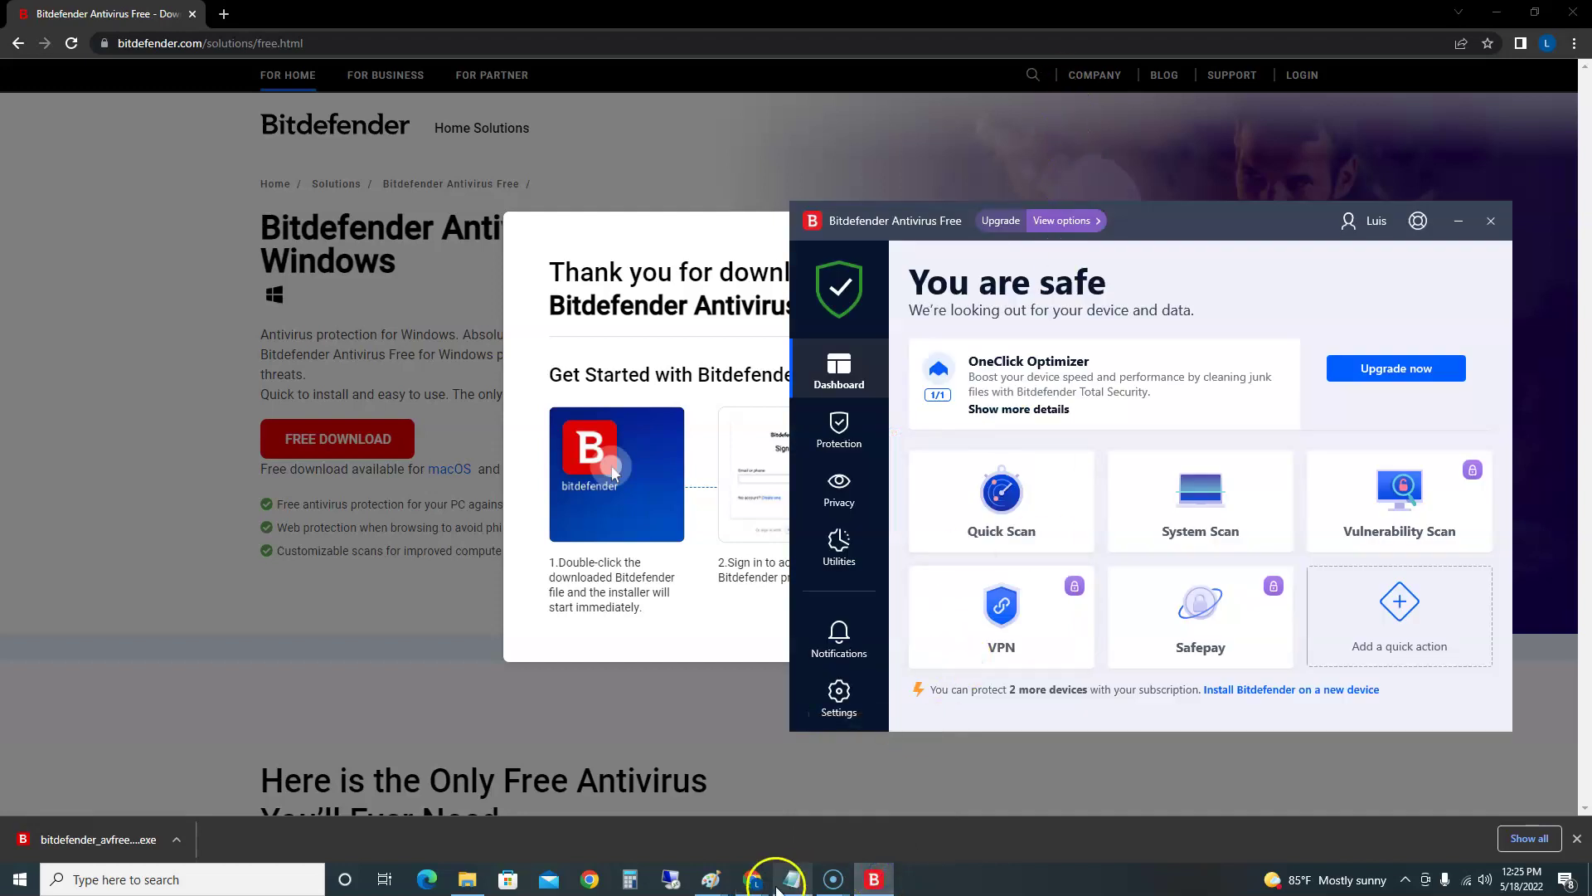
Show the pros-and-cons Paint image and place the Bitdefender dashboard on the left beside it.
{"action": "mouse_move", "coordinate": [710, 877]}
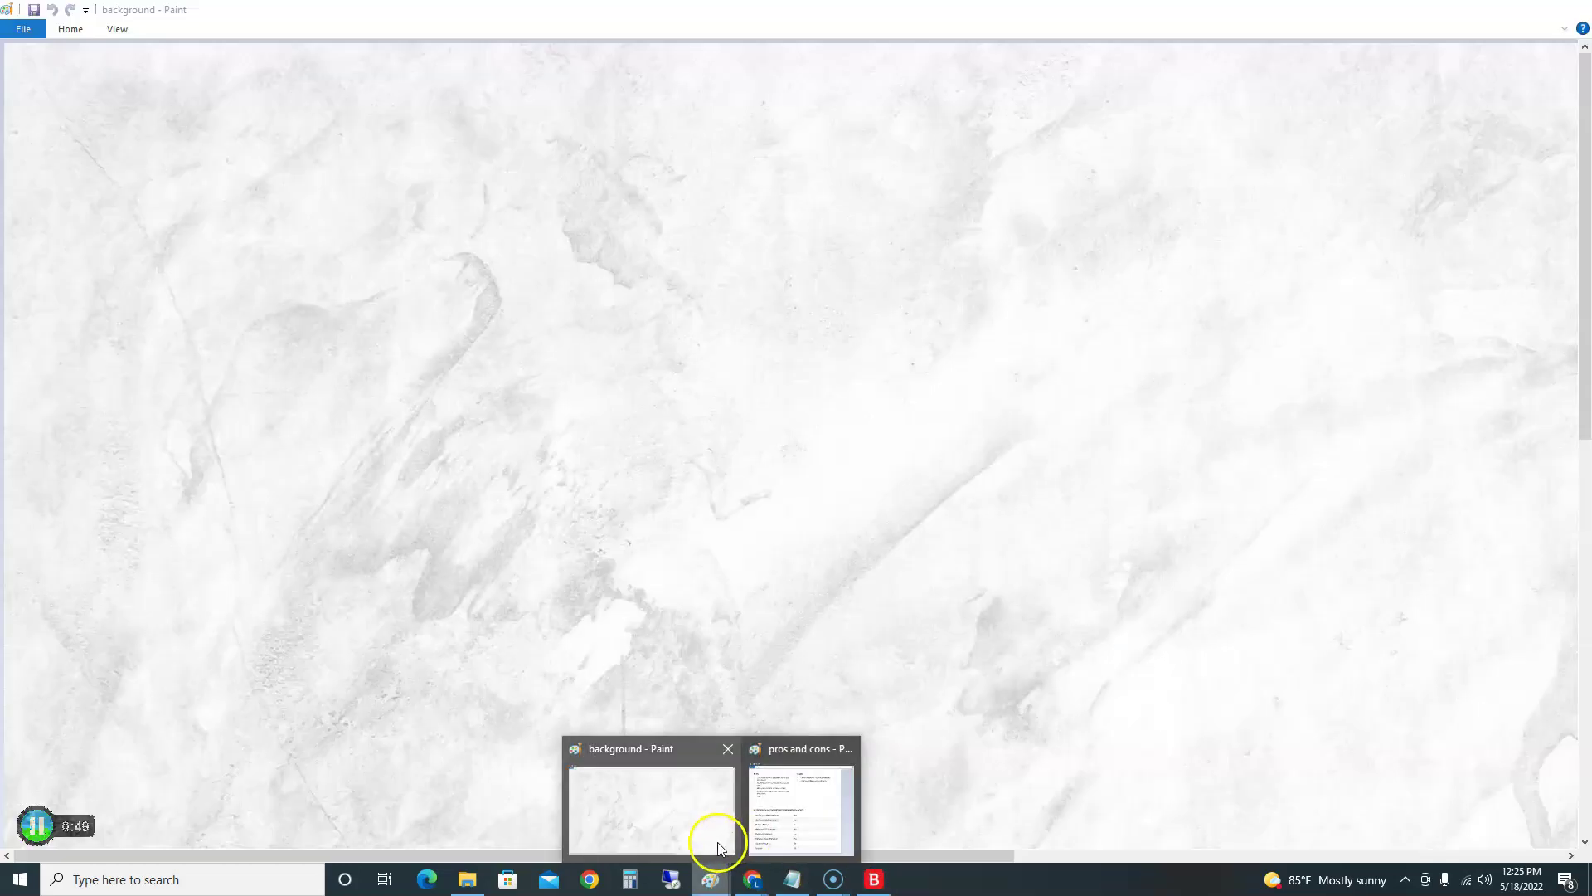
{"action": "left_click", "coordinate": [718, 842]}
{"action": "mouse_move", "coordinate": [711, 877]}
{"action": "left_click", "coordinate": [759, 837]}
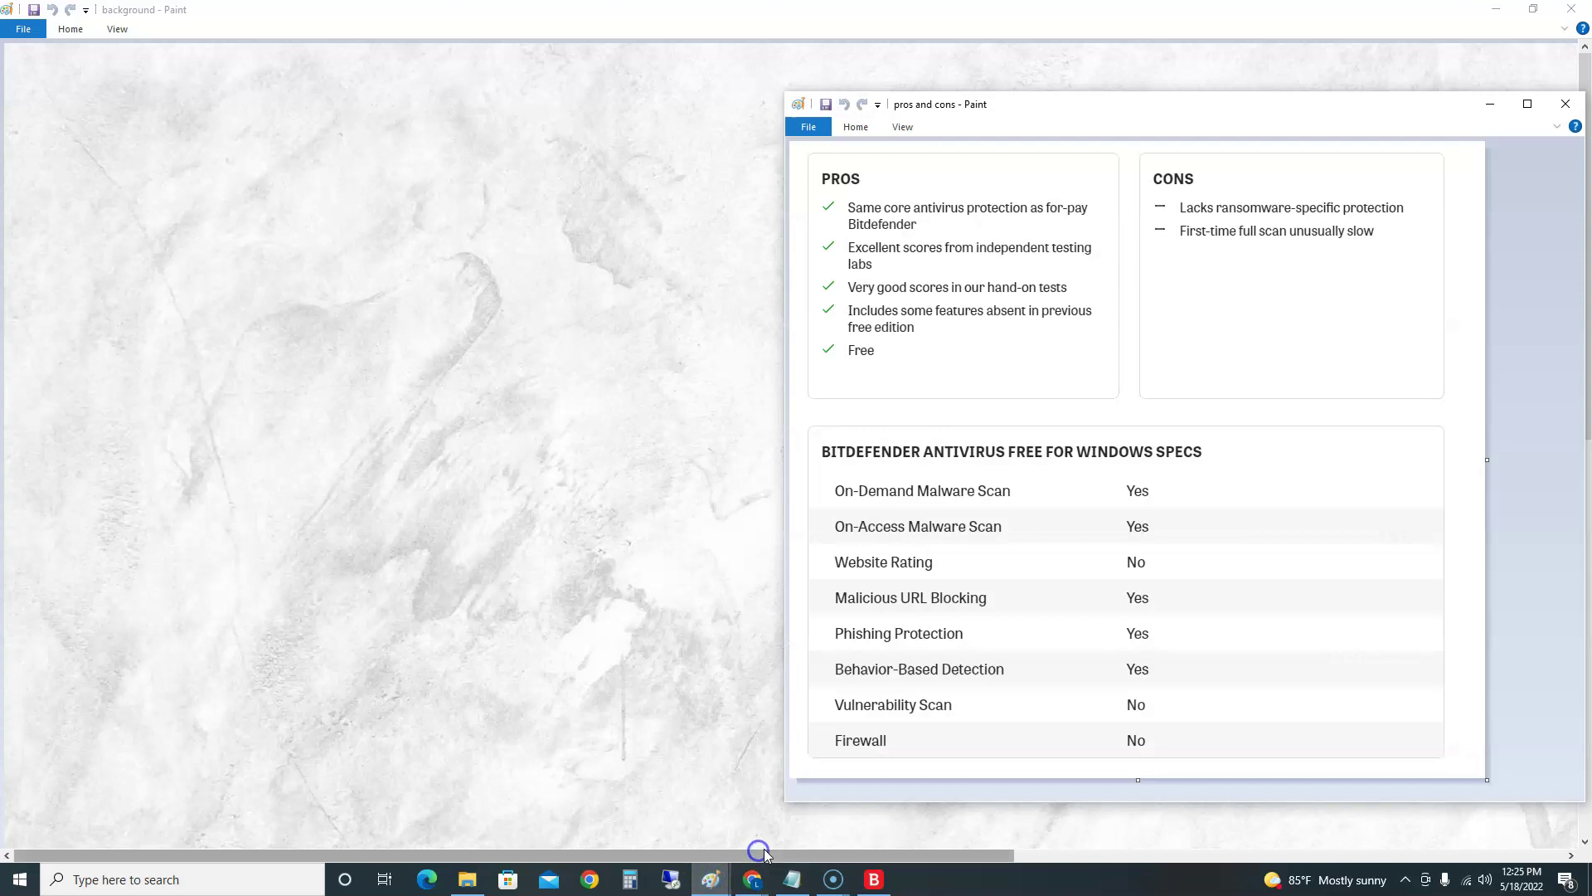
{"action": "left_click", "coordinate": [867, 880]}
{"action": "left_click_drag", "start_coordinate": [1123, 217], "coordinate": [397, 165]}
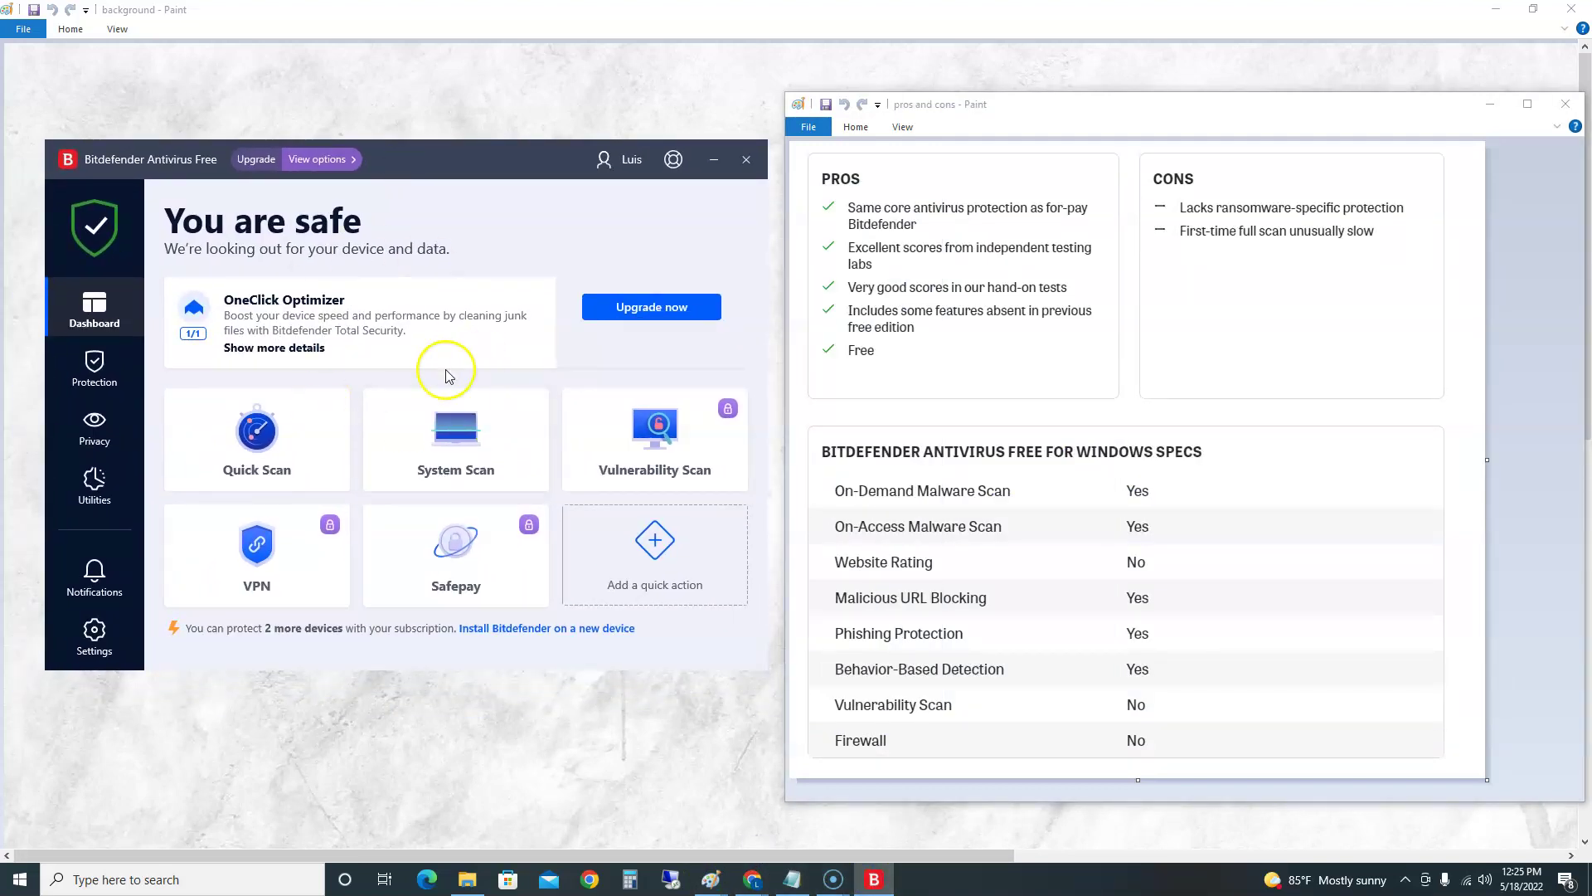
{"action": "right_click", "coordinate": [1008, 889]}
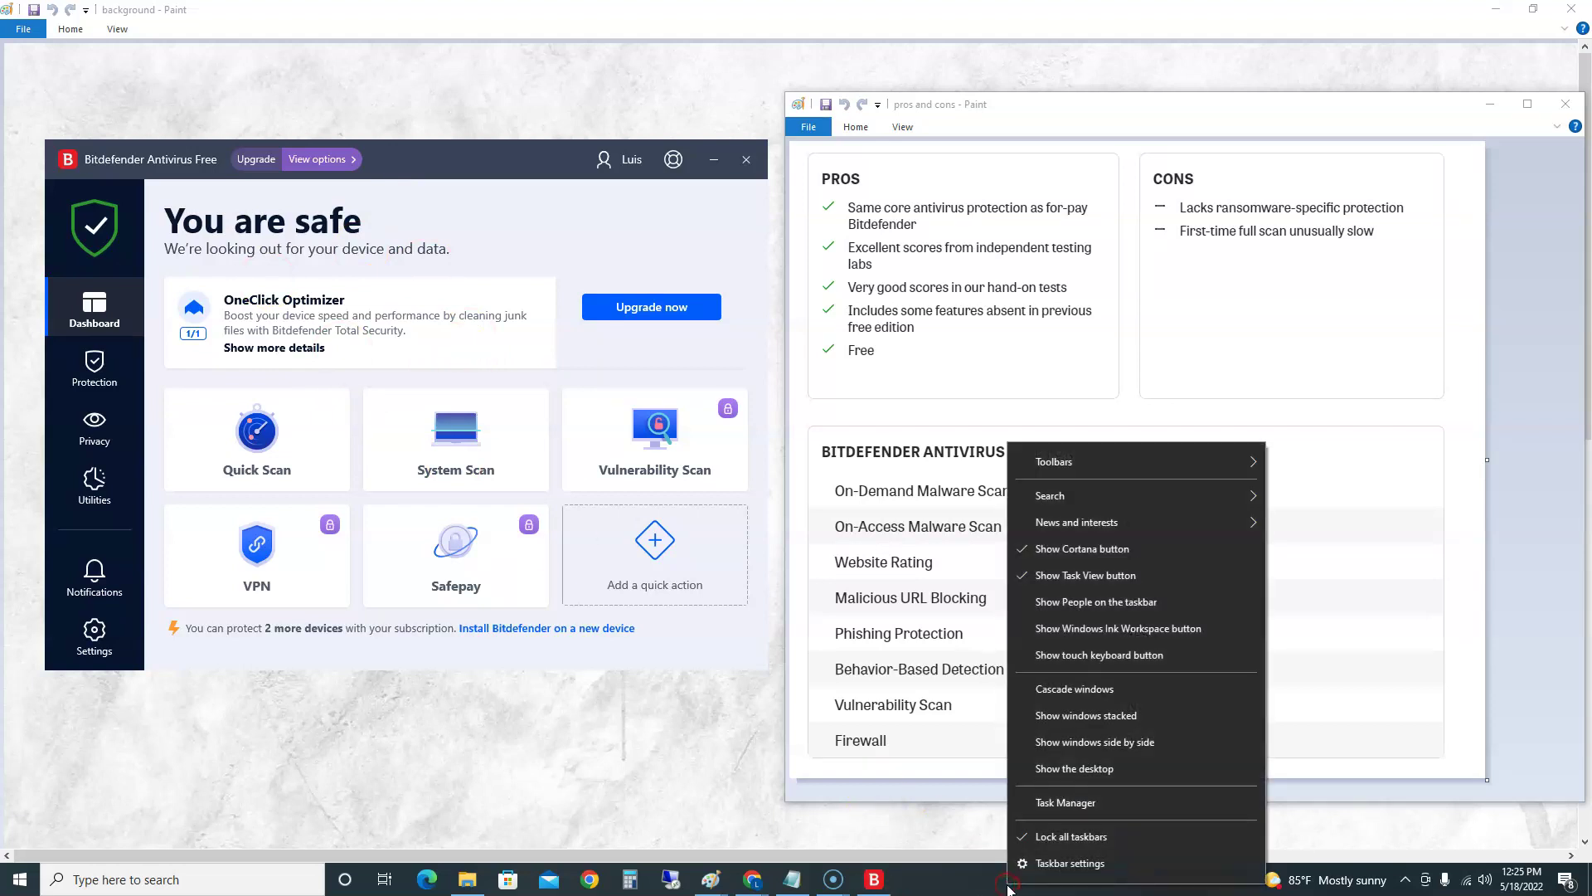
{"action": "left_click", "coordinate": [927, 889]}
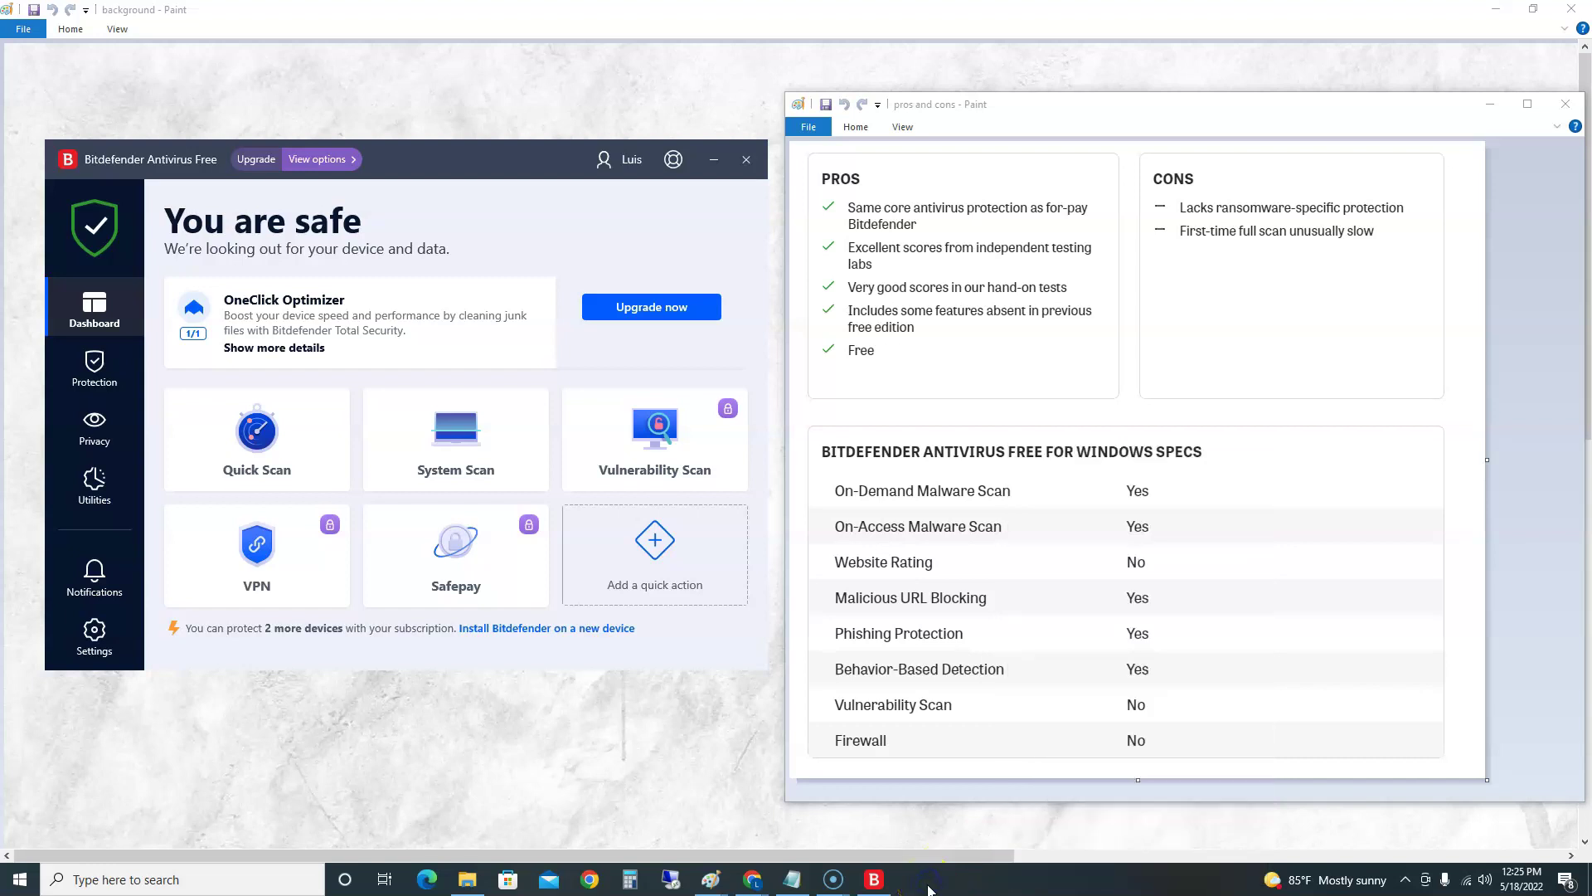
Open Resource Monitor from Task Manager's Performance tab, close Task Manager, and reposition the monitor.
{"action": "right_click", "coordinate": [927, 889]}
{"action": "left_click", "coordinate": [1007, 802]}
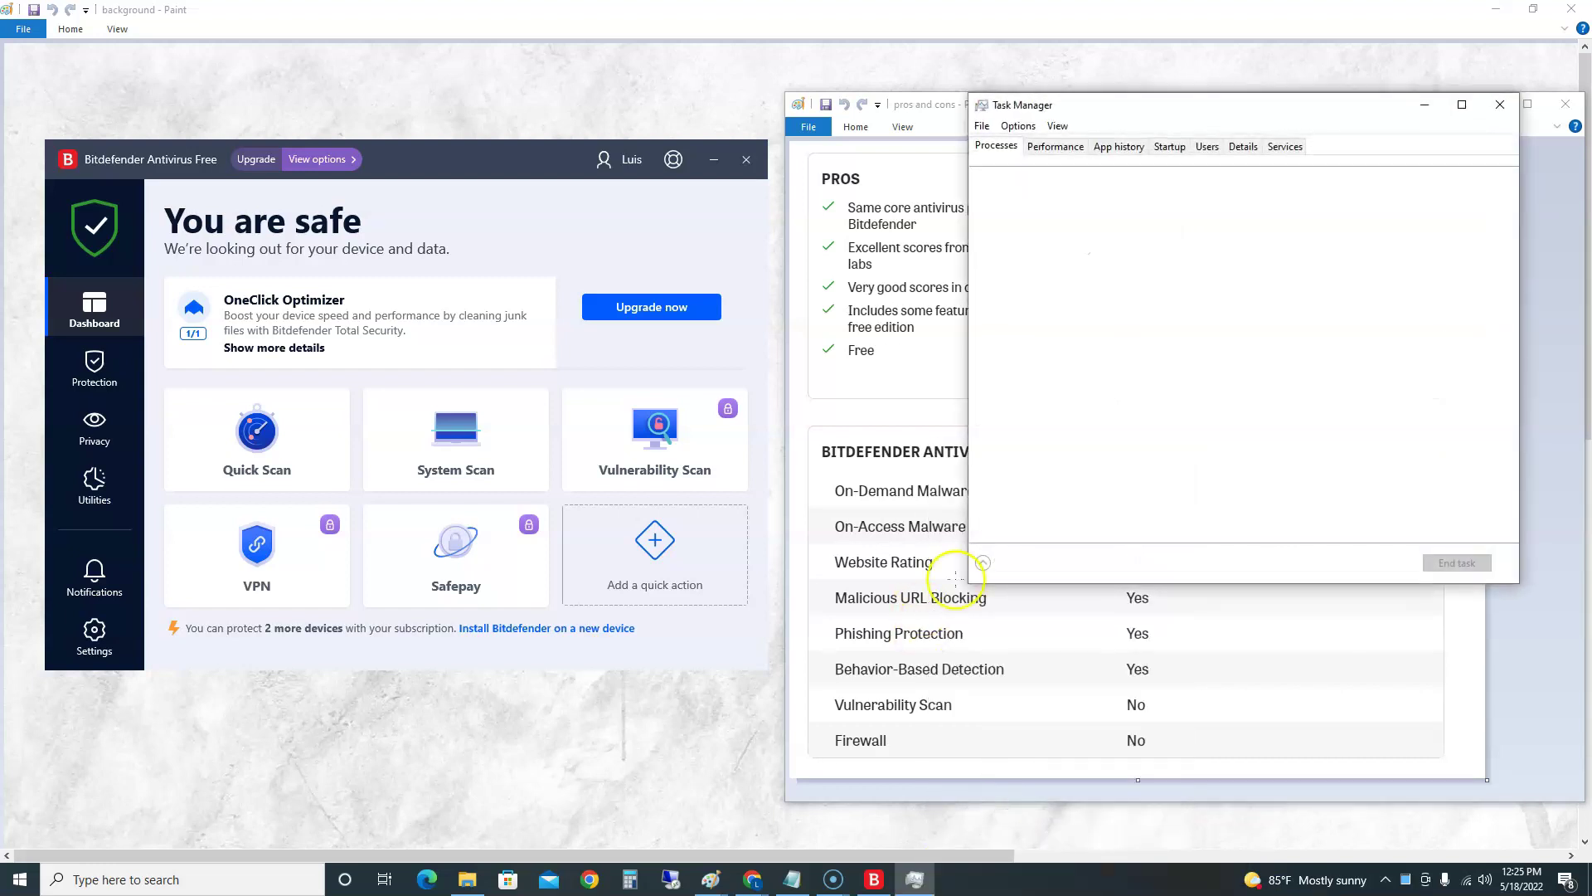
{"action": "left_click", "coordinate": [1055, 146]}
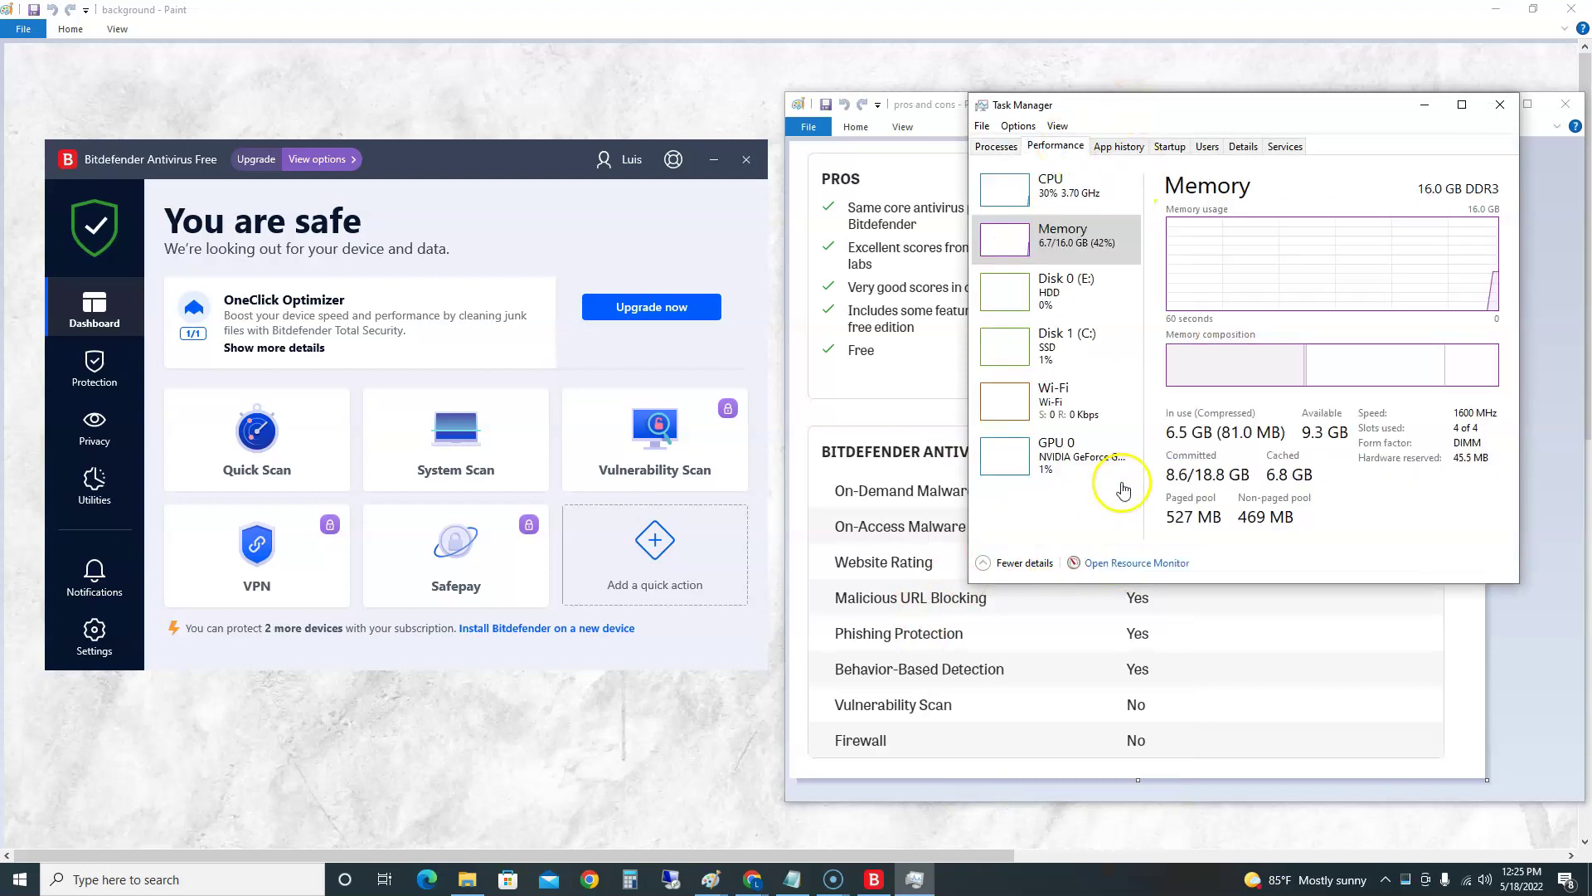
{"action": "left_click", "coordinate": [1135, 563]}
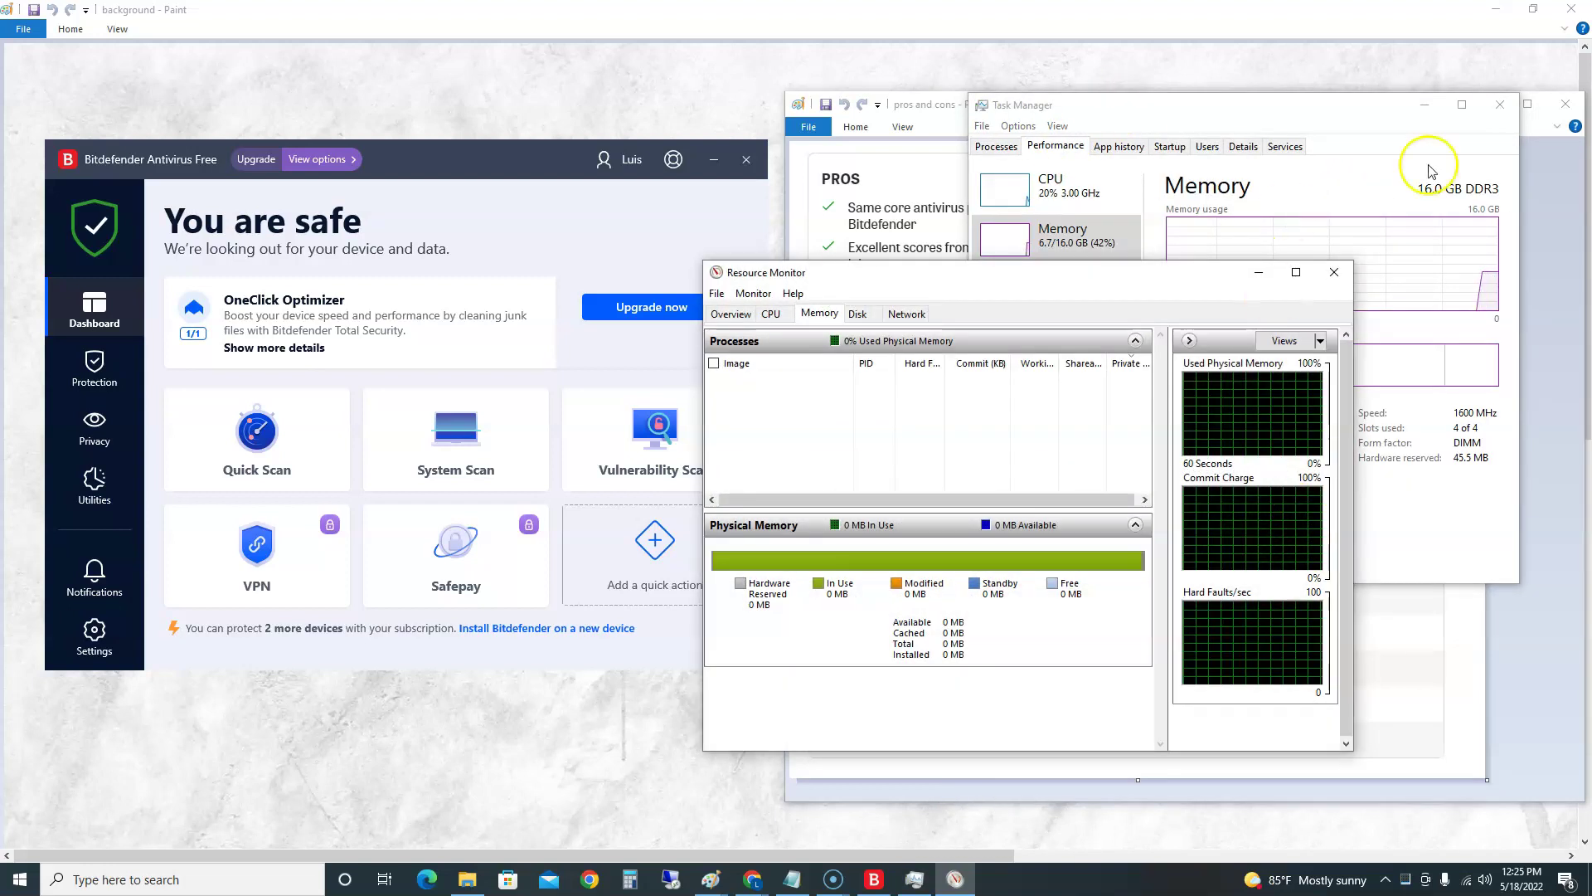
{"action": "left_click", "coordinate": [1509, 103]}
{"action": "left_click_drag", "start_coordinate": [1103, 270], "coordinate": [1200, 219]}
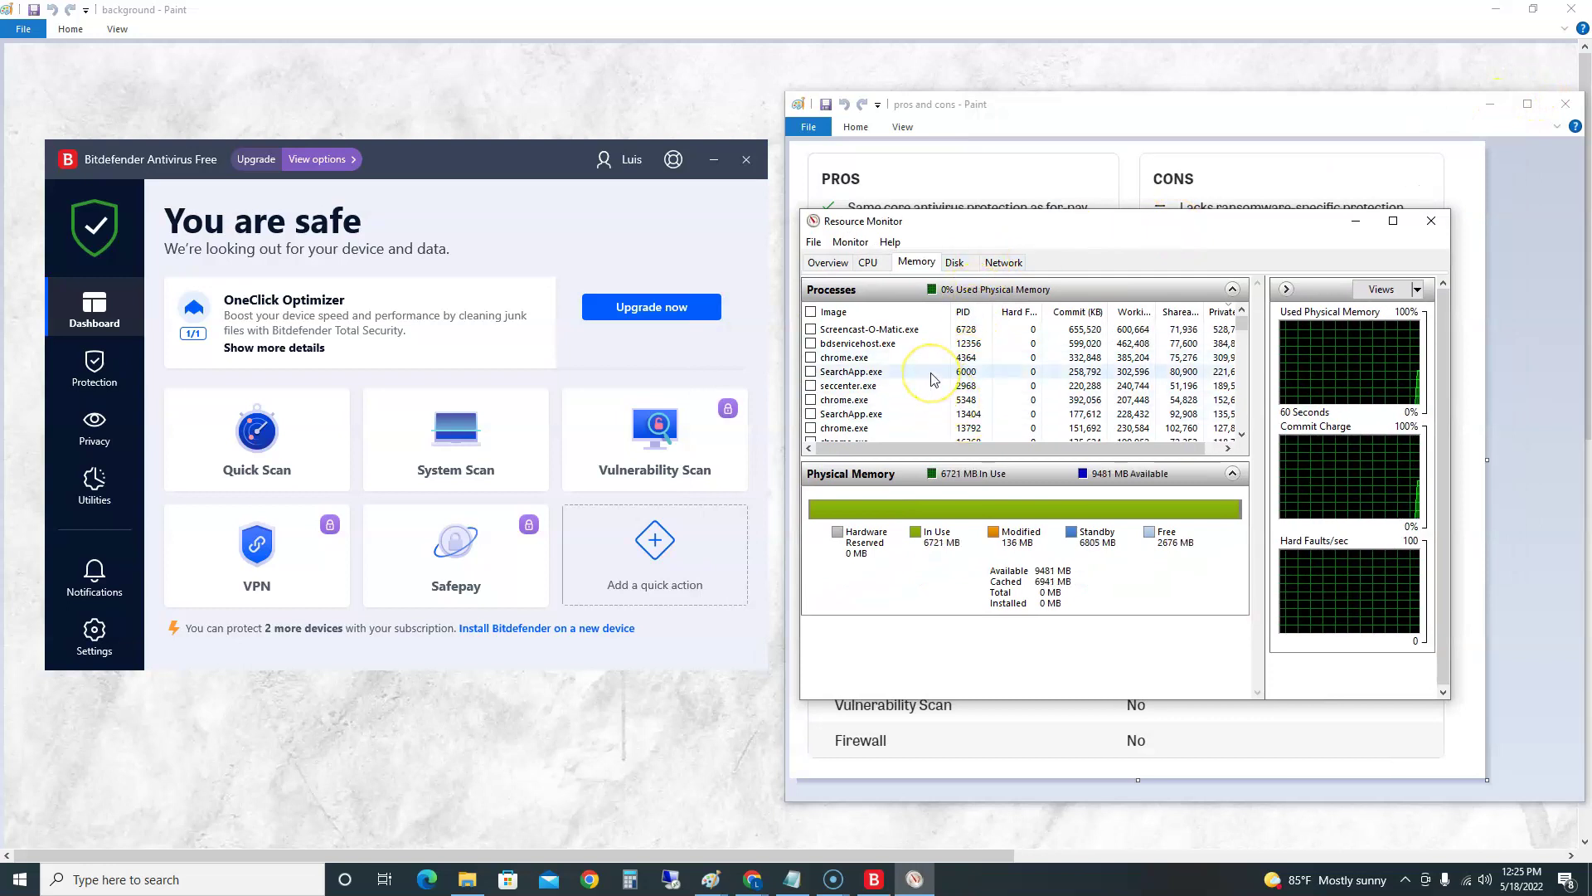
Inspect the bdservicehost.exe process on the Memory and CPU tabs, ending back on Memory.
{"action": "left_click", "coordinate": [879, 344]}
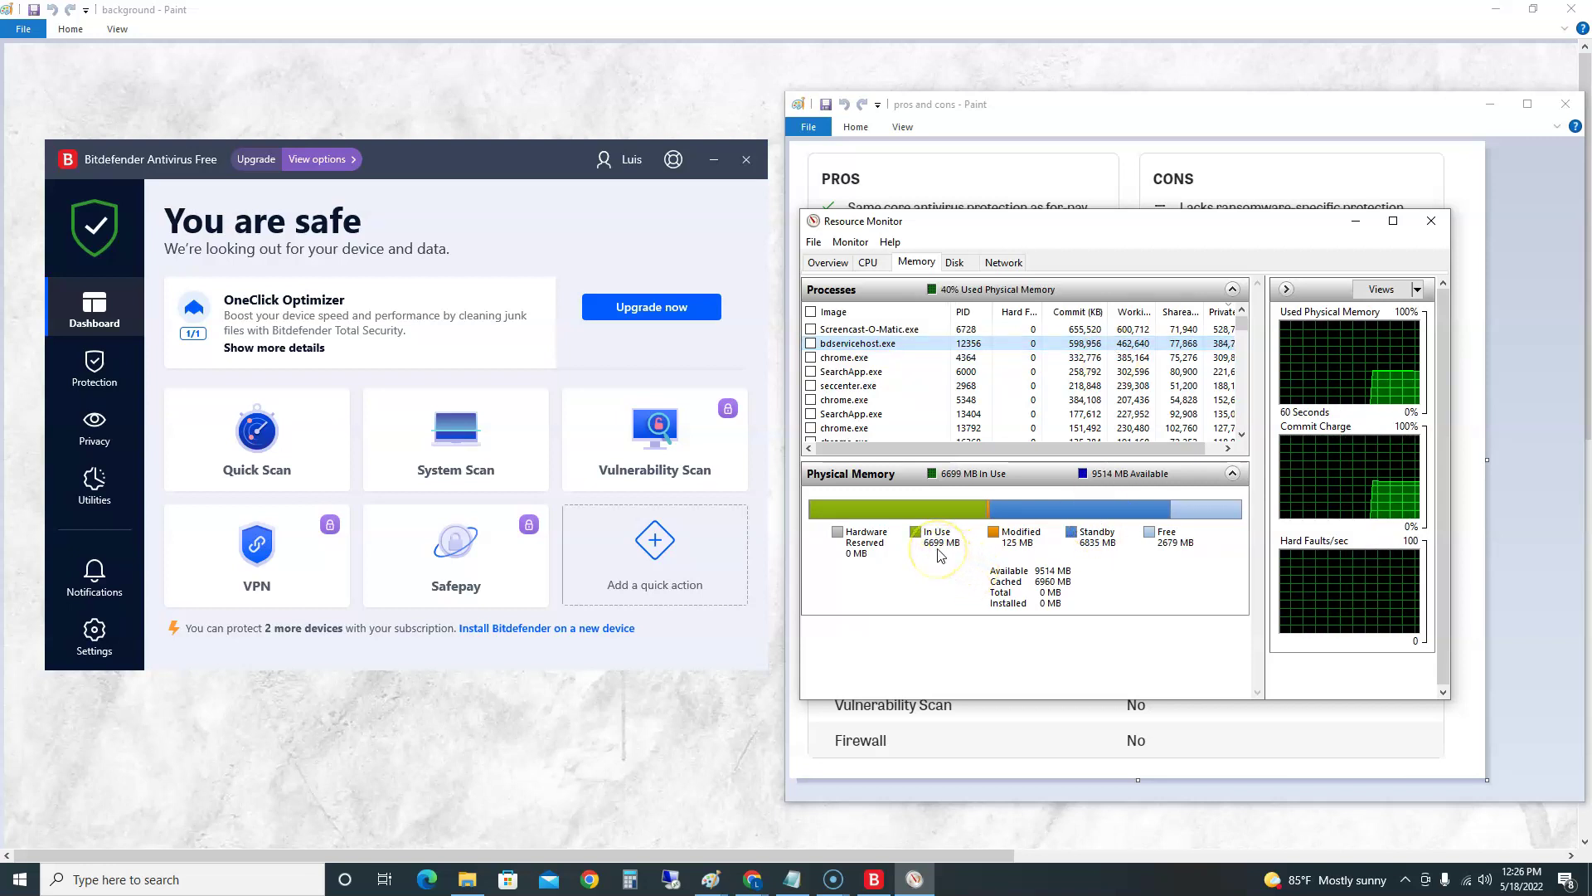
{"action": "mouse_move", "coordinate": [953, 548]}
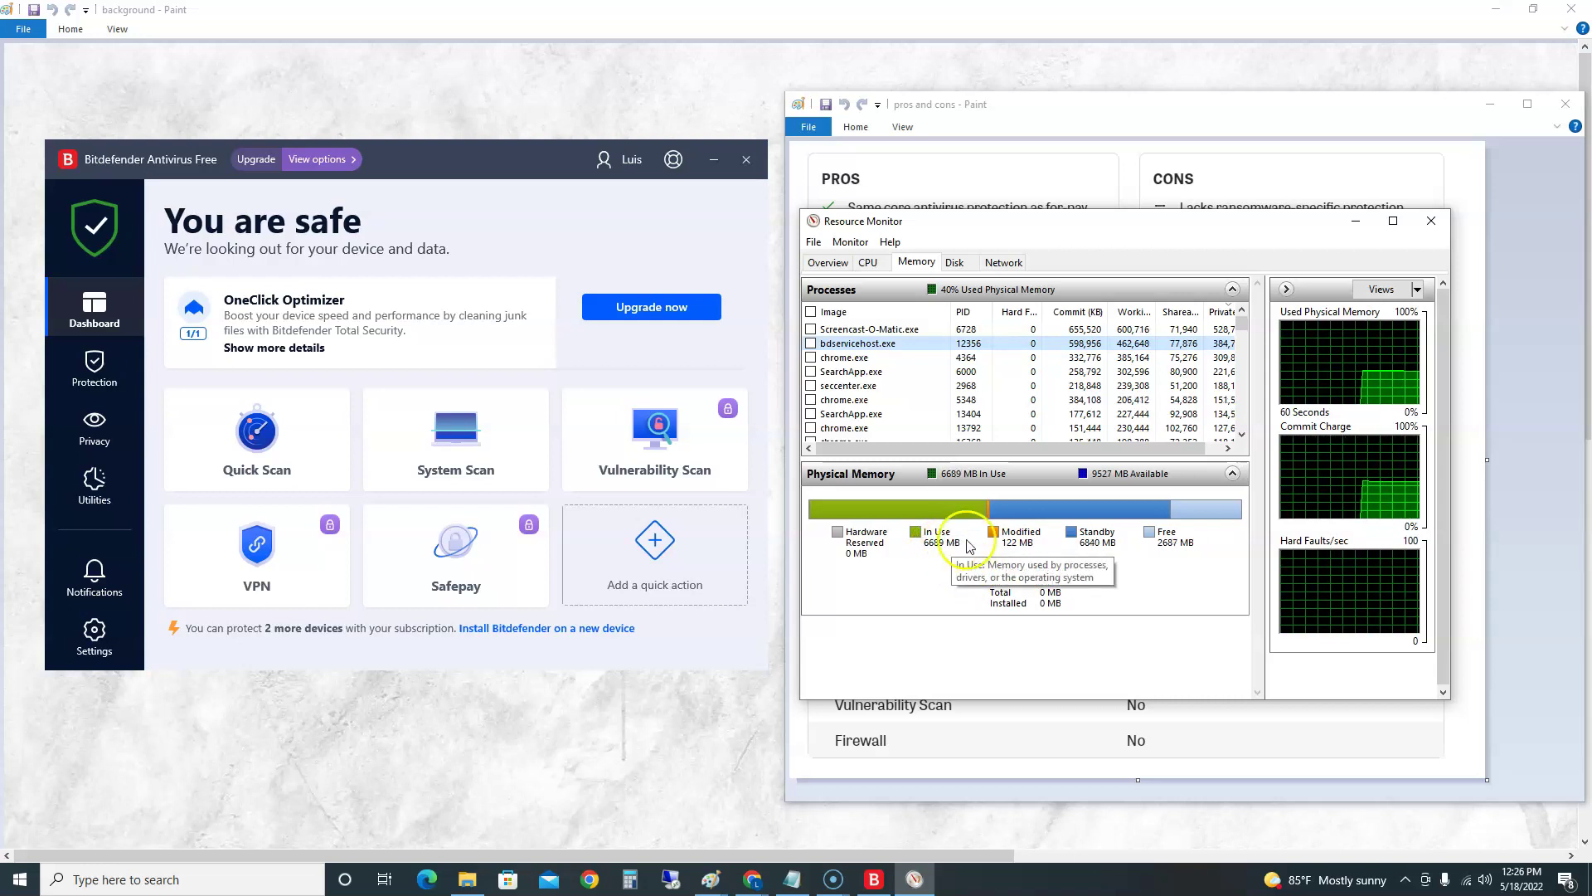
{"action": "left_click", "coordinate": [882, 349]}
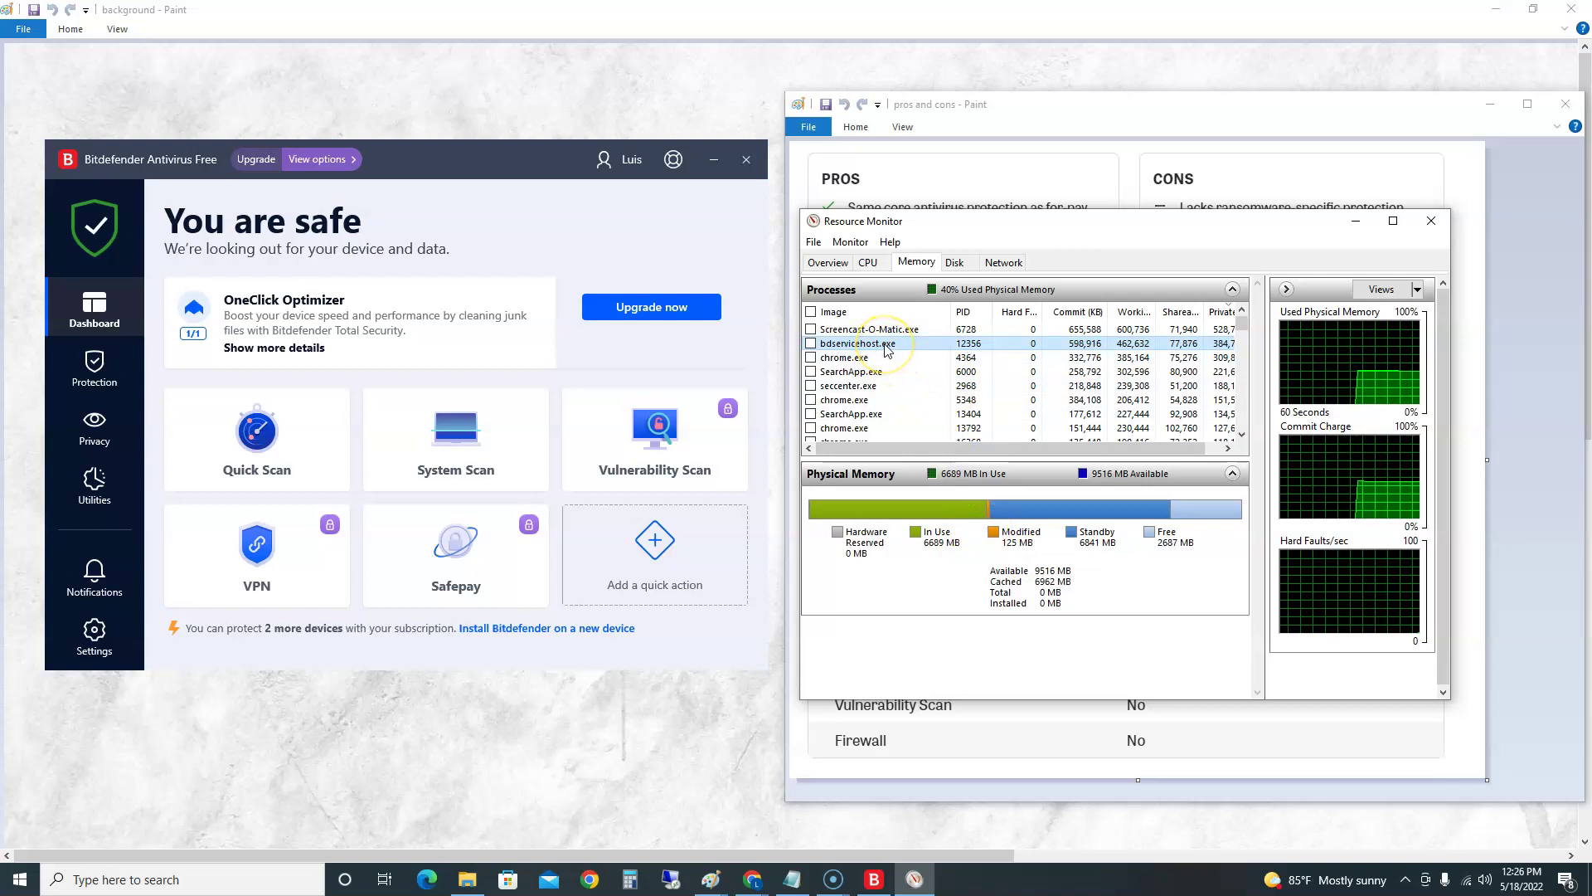
{"action": "left_click", "coordinate": [900, 335]}
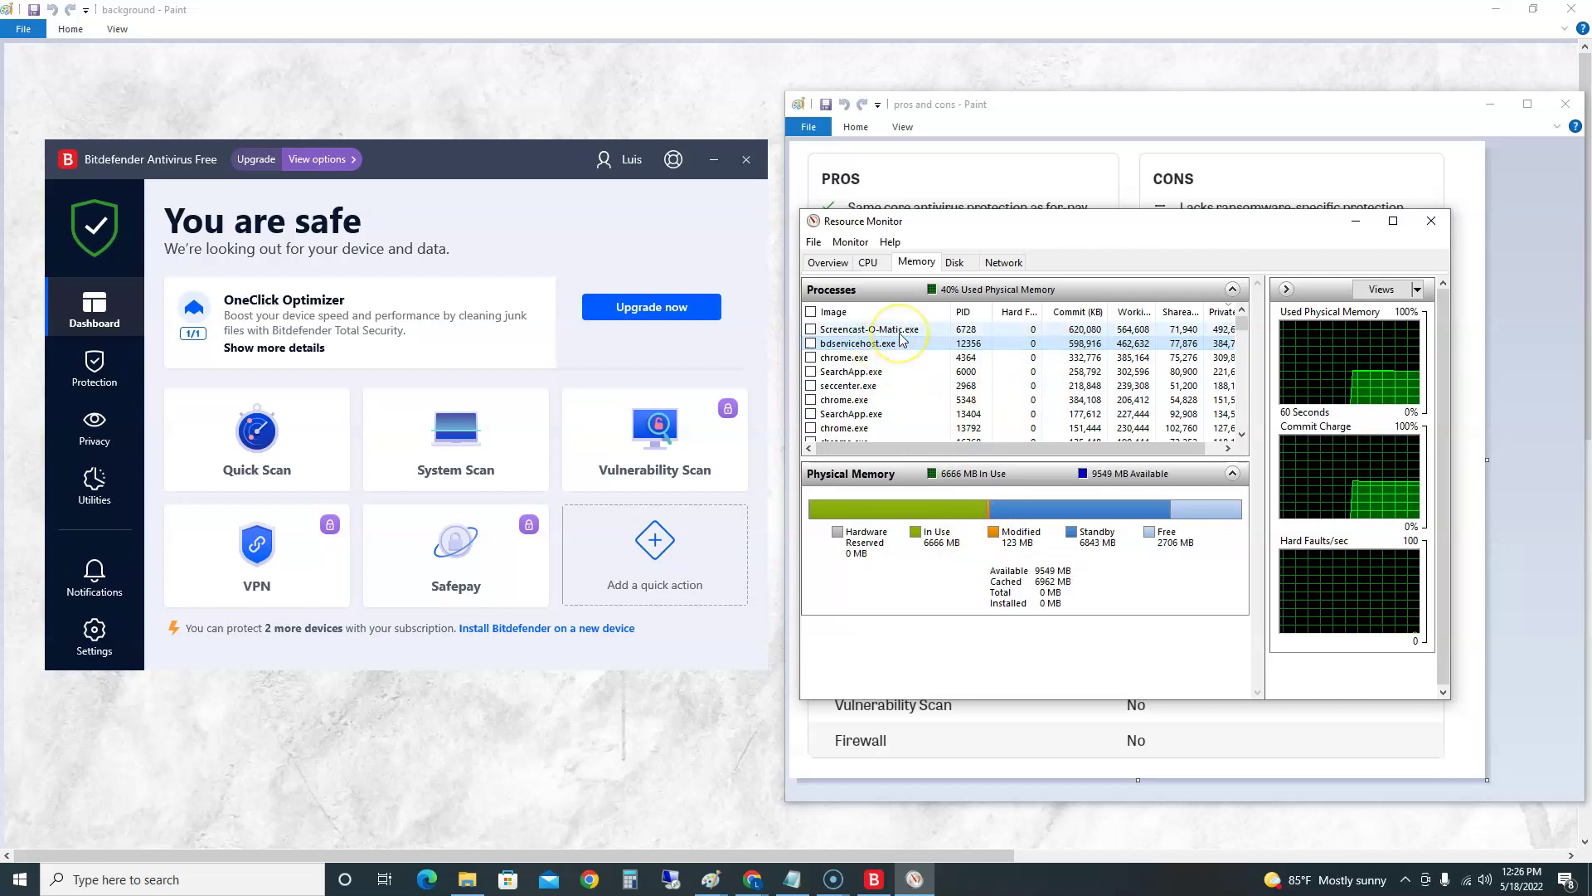
{"action": "left_click", "coordinate": [992, 349]}
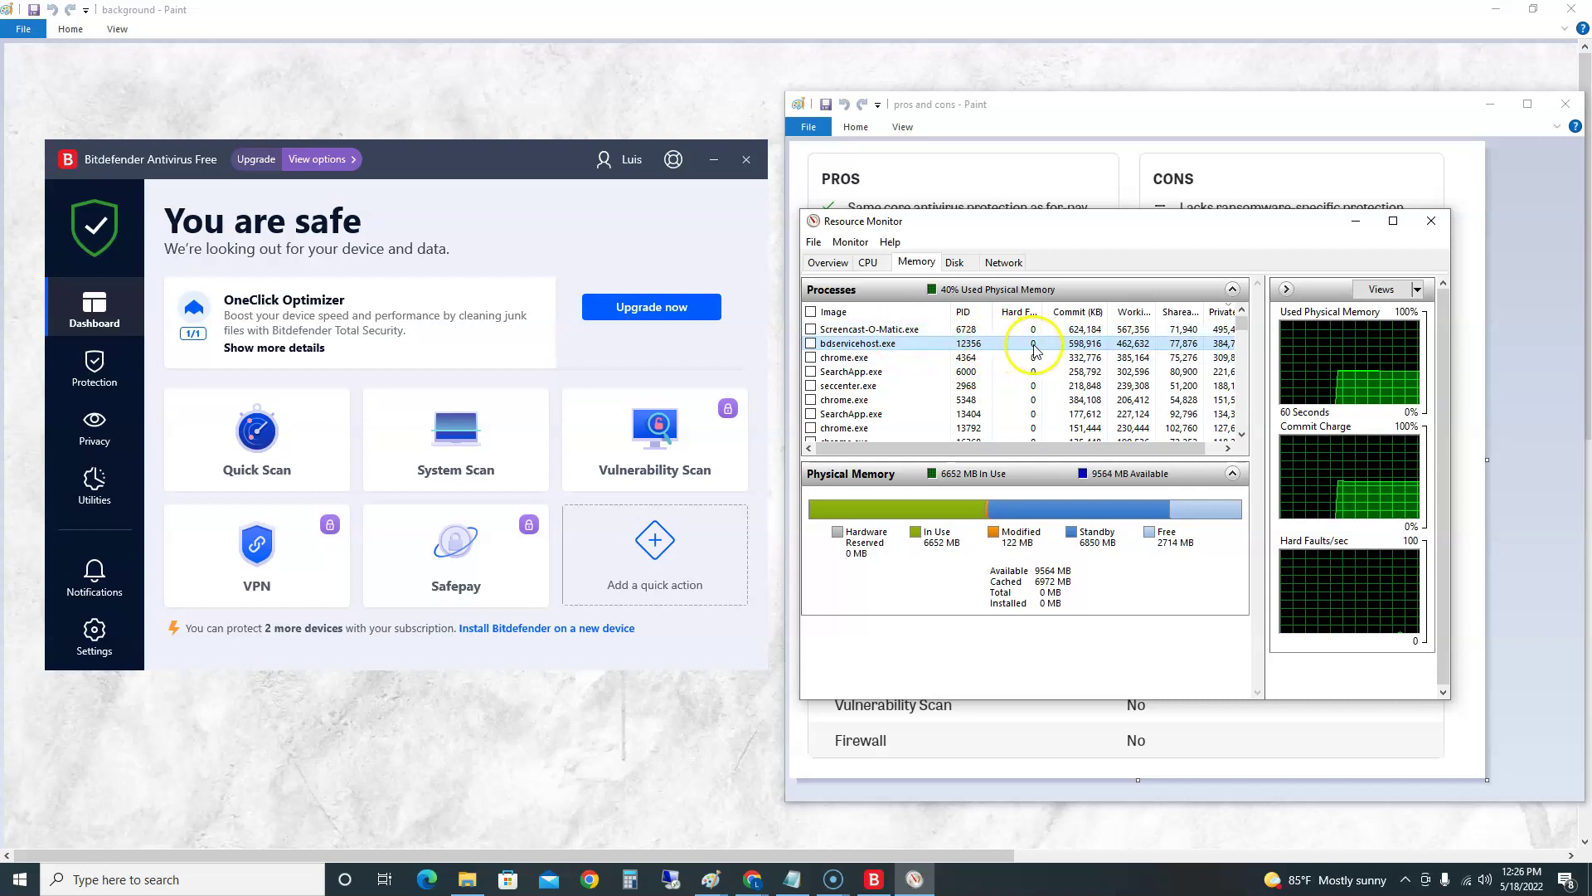
{"action": "left_click", "coordinate": [868, 263]}
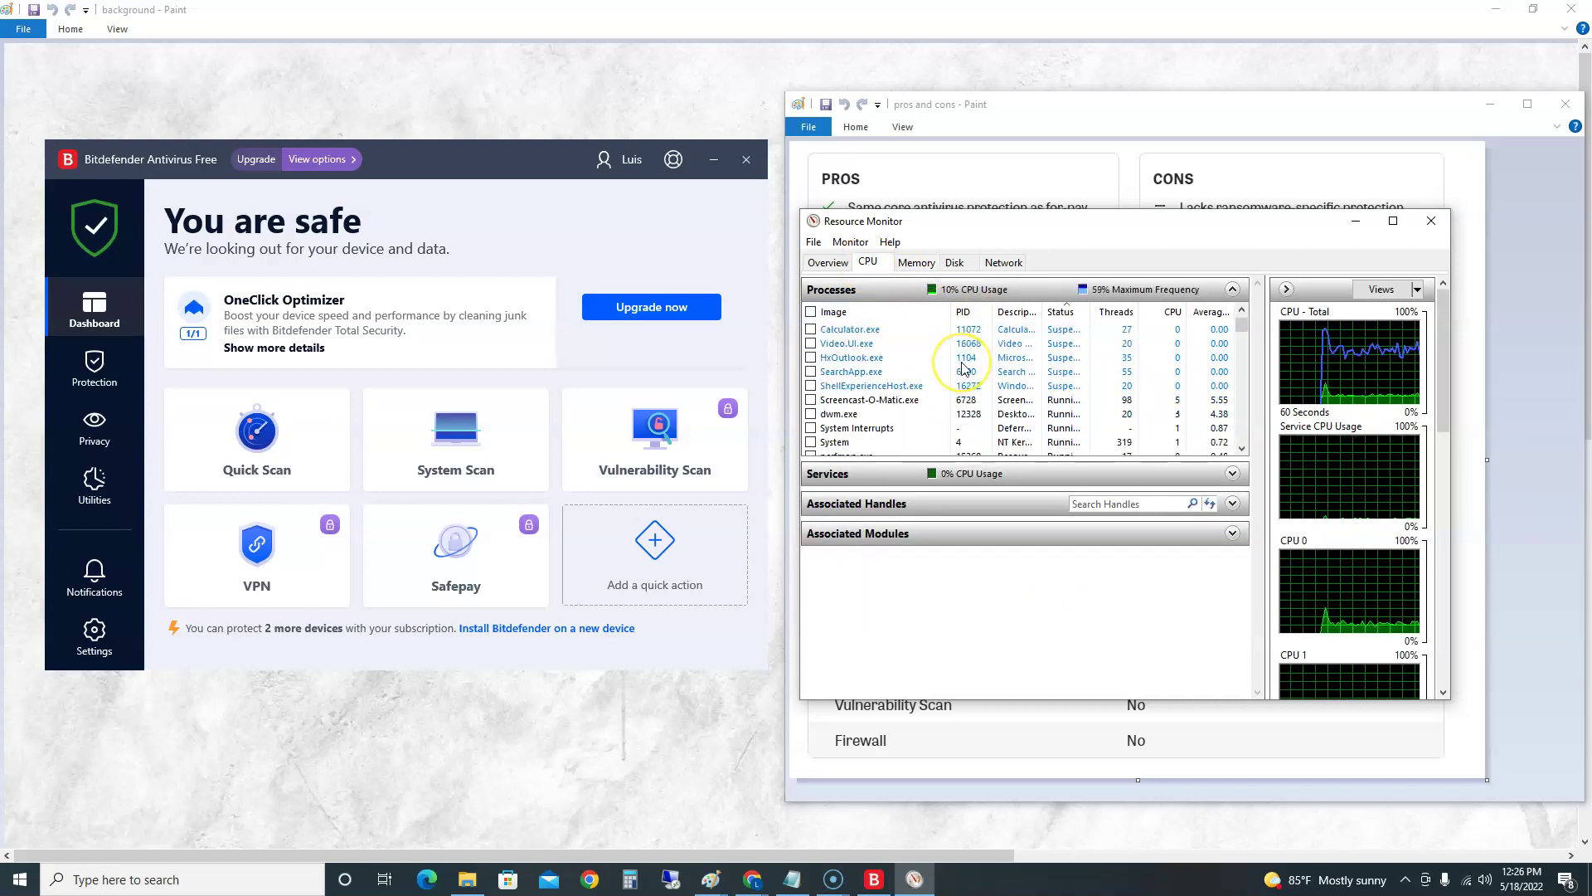
{"action": "left_click", "coordinate": [916, 262]}
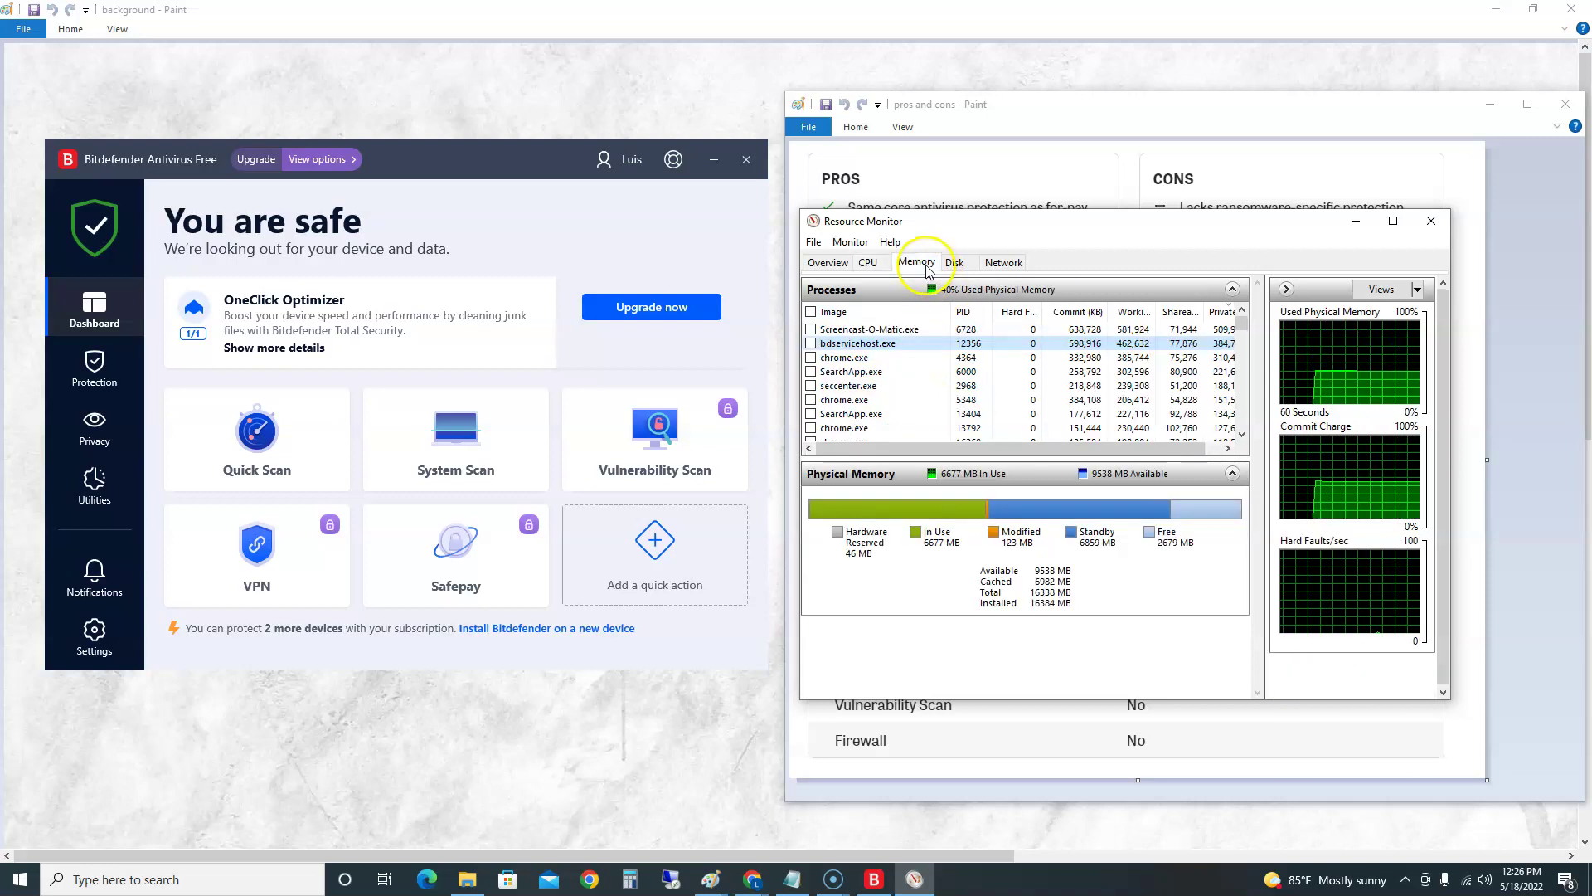
{"action": "left_click", "coordinate": [1358, 222]}
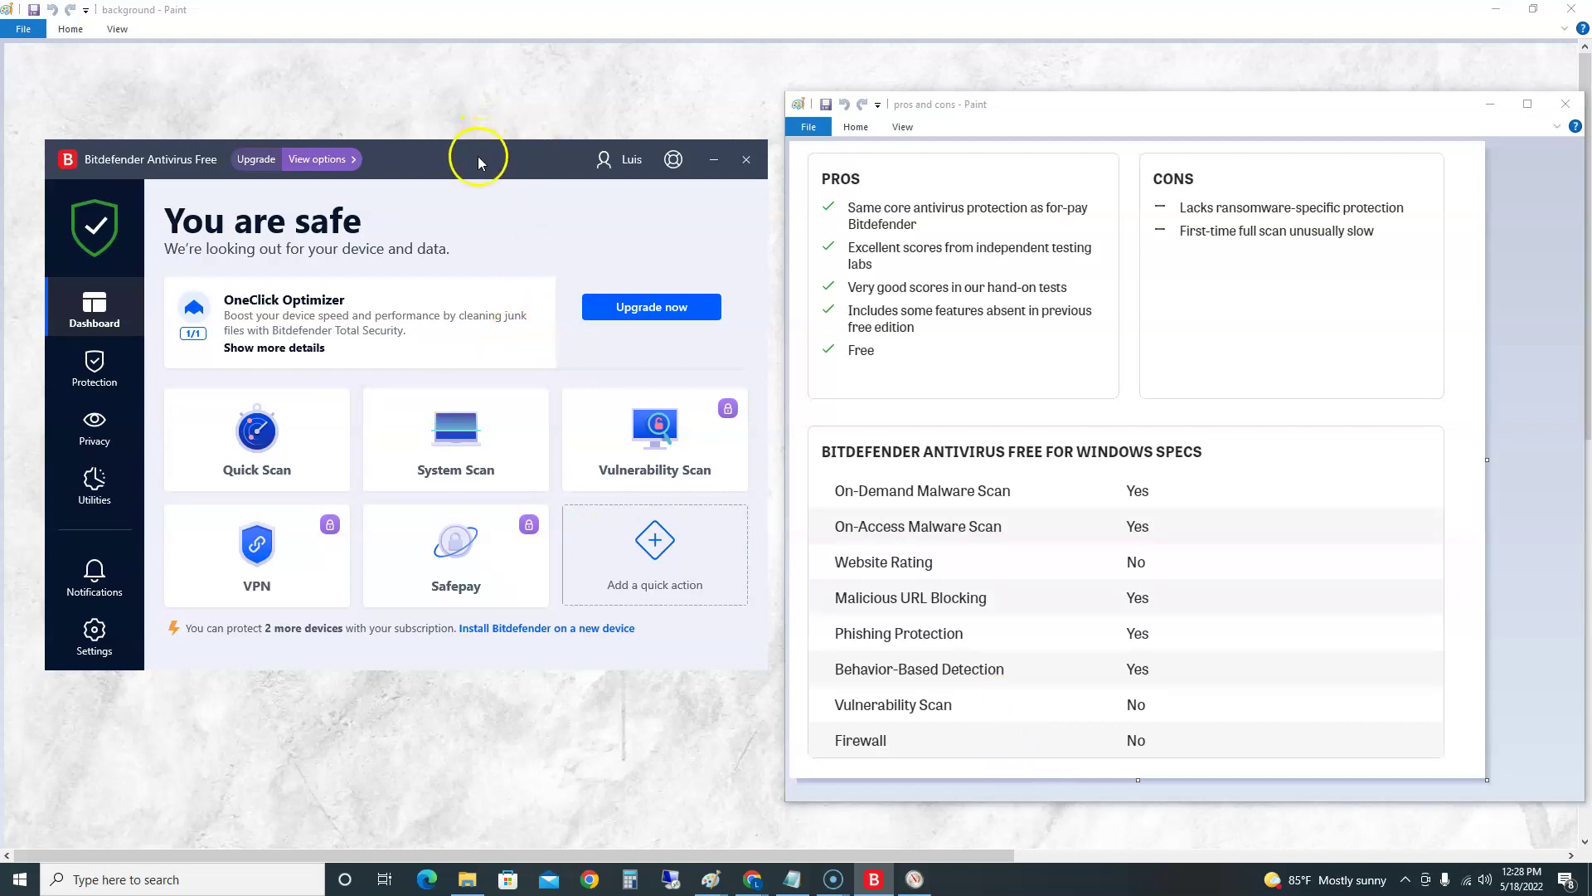
{"action": "left_click_drag", "start_coordinate": [478, 156], "coordinate": [509, 166]}
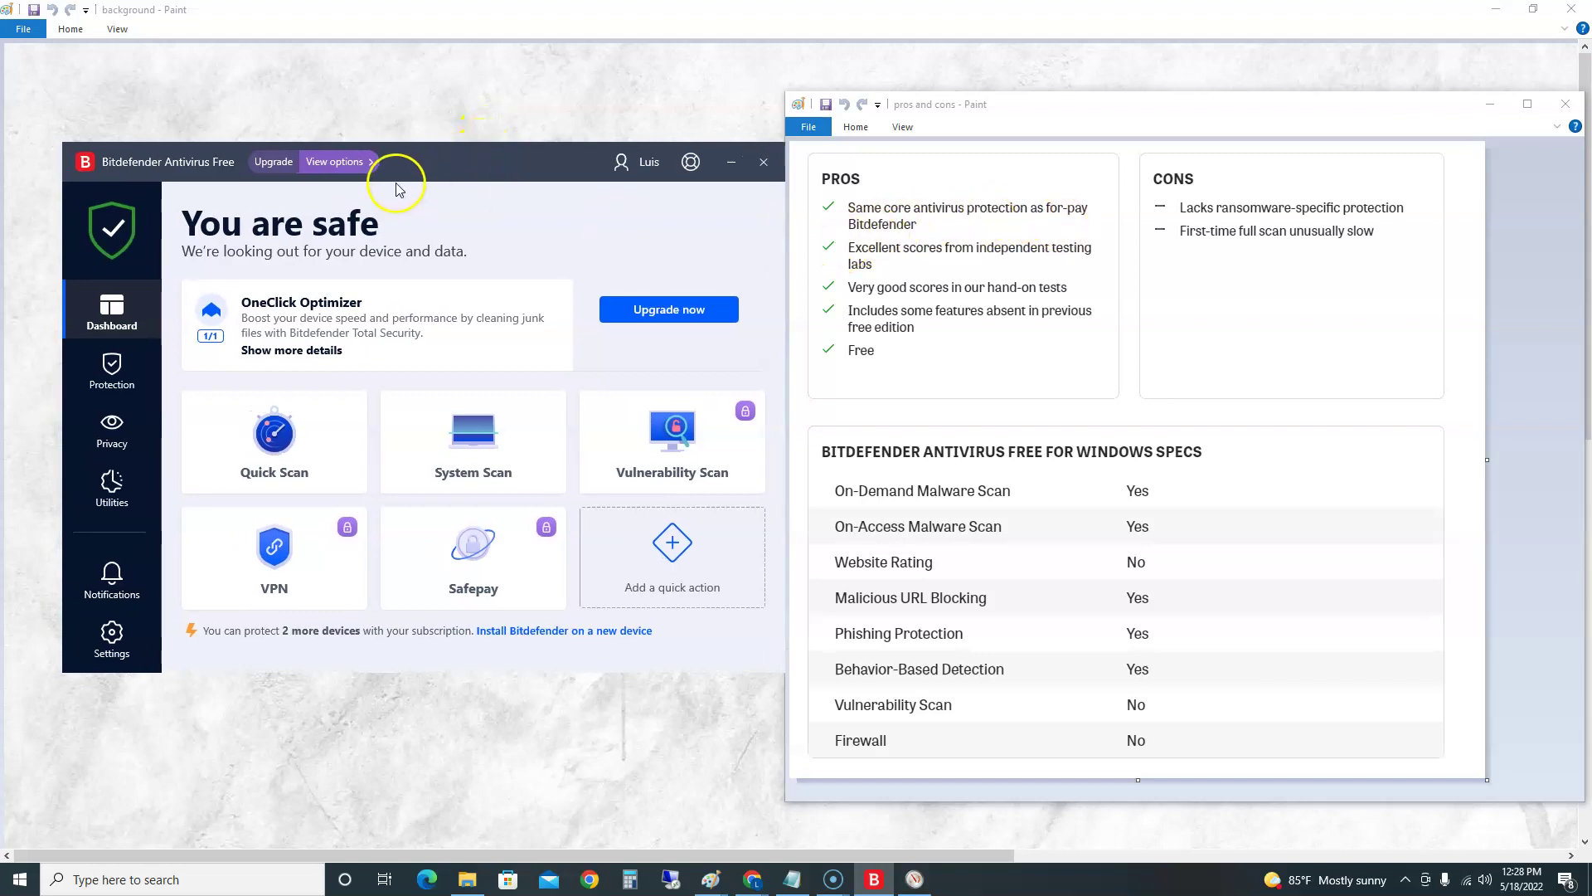
Compare the free edition with the paid plans, then dismiss the comparison and trial offer.
{"action": "left_click", "coordinate": [358, 162]}
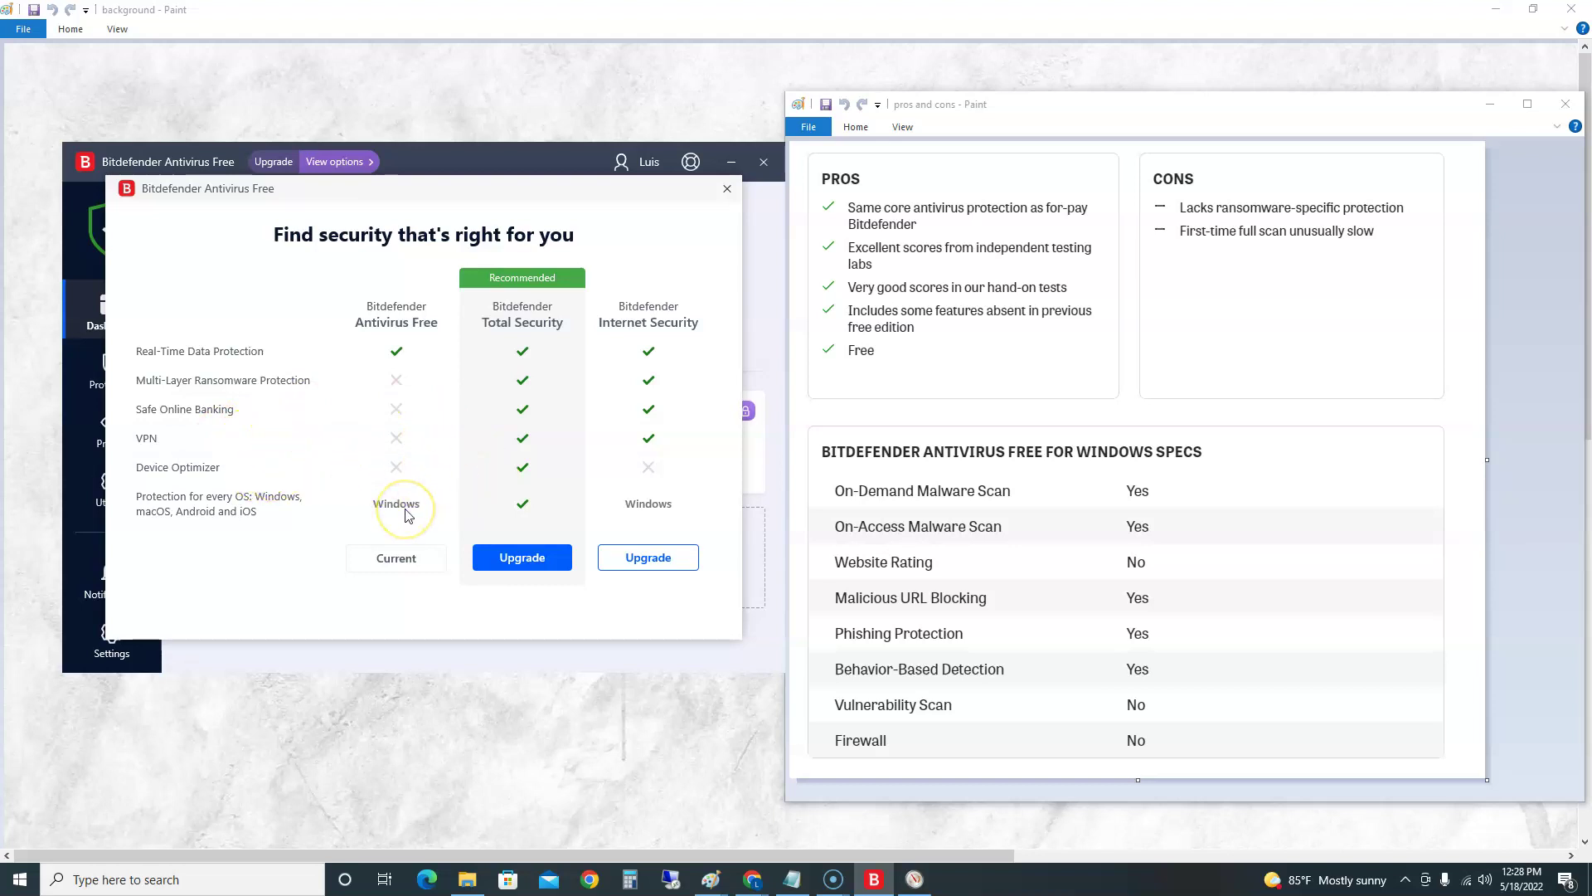
{"action": "left_click", "coordinate": [728, 188]}
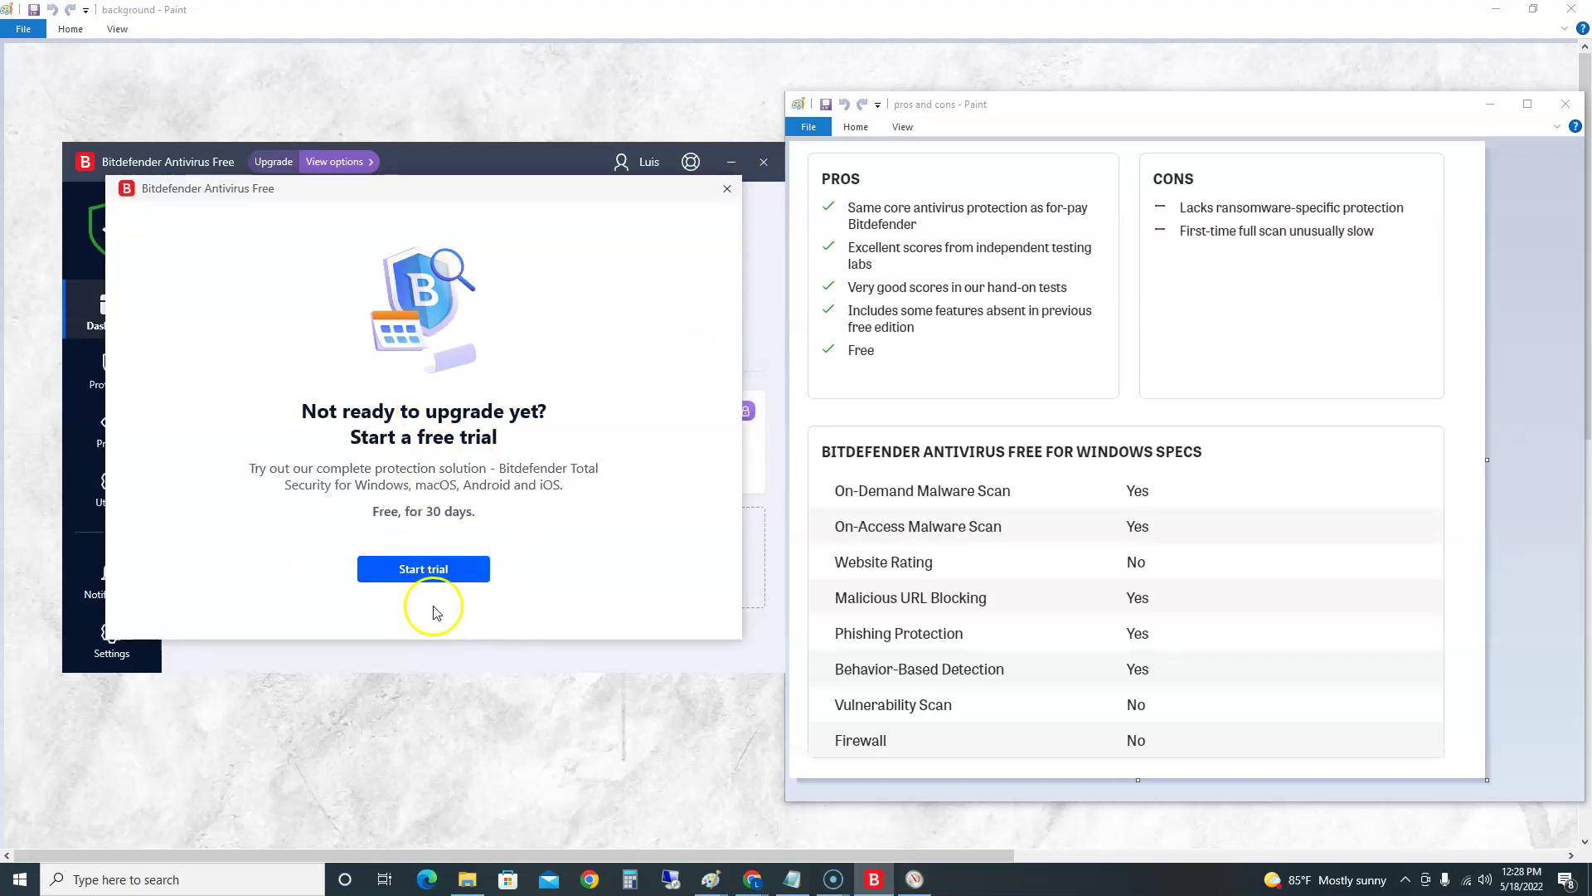
{"action": "left_click", "coordinate": [727, 189]}
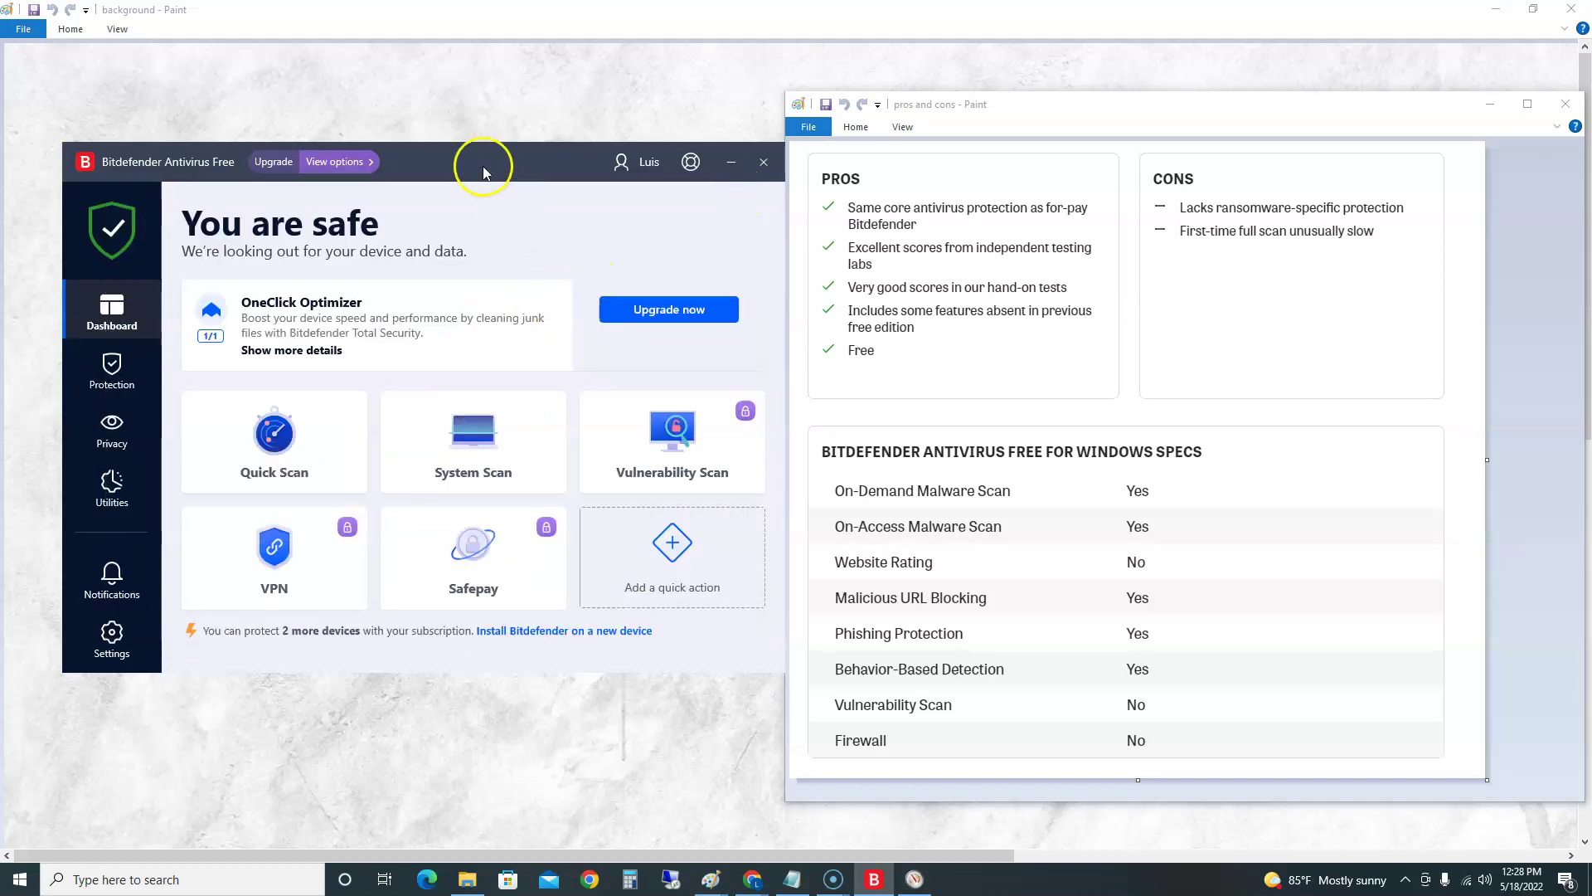
Start a Quick Scan from the dashboard and move its progress window up and left.
{"action": "left_click_drag", "start_coordinate": [482, 165], "coordinate": [481, 185]}
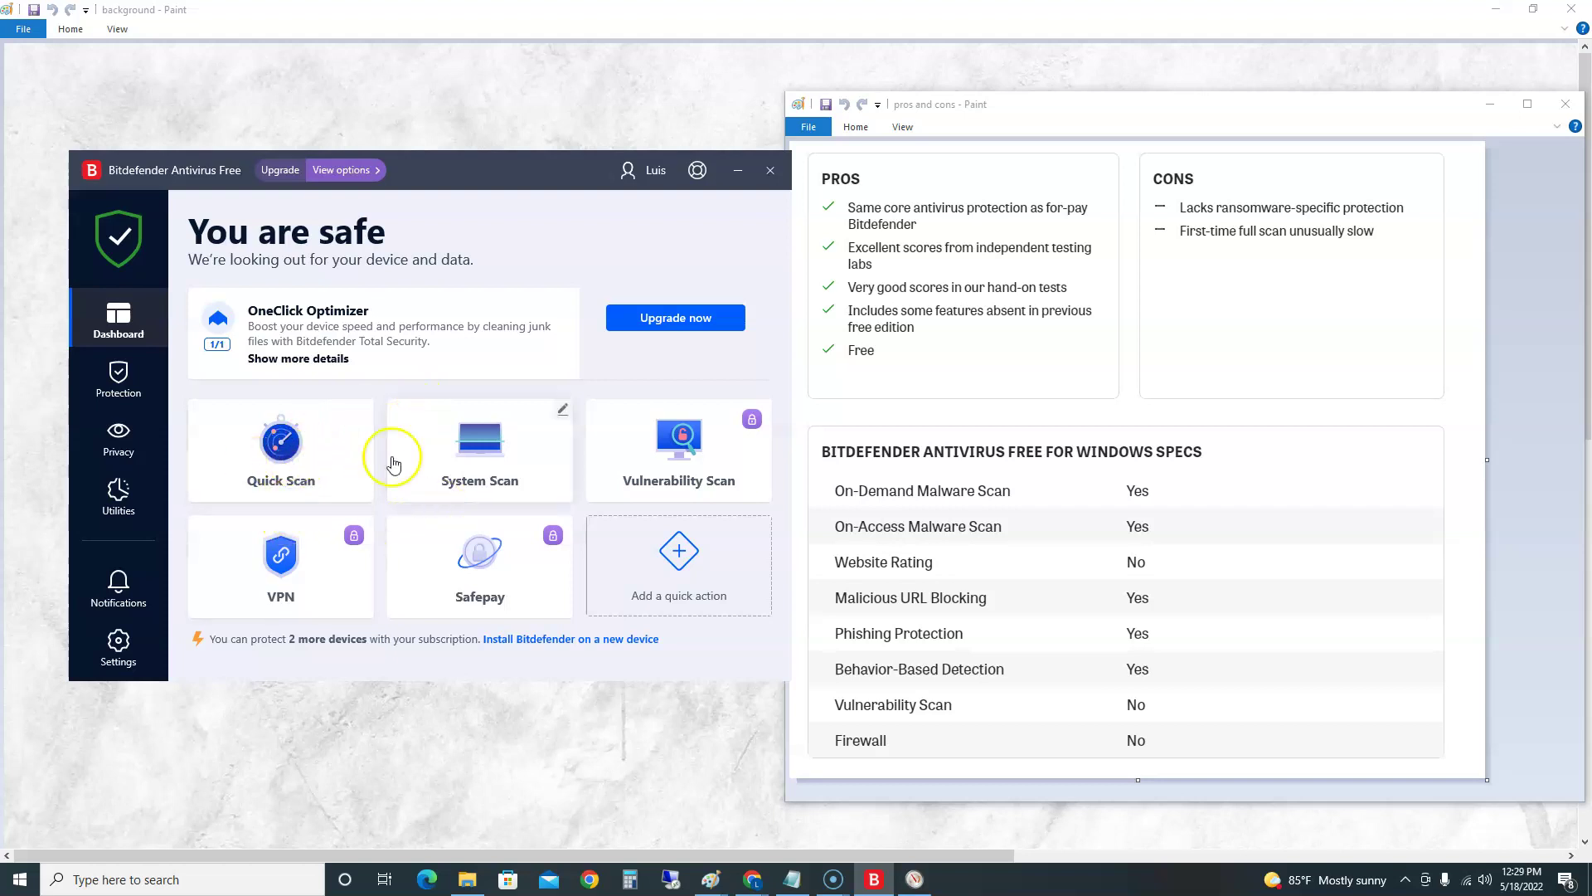
{"action": "left_click", "coordinate": [301, 463]}
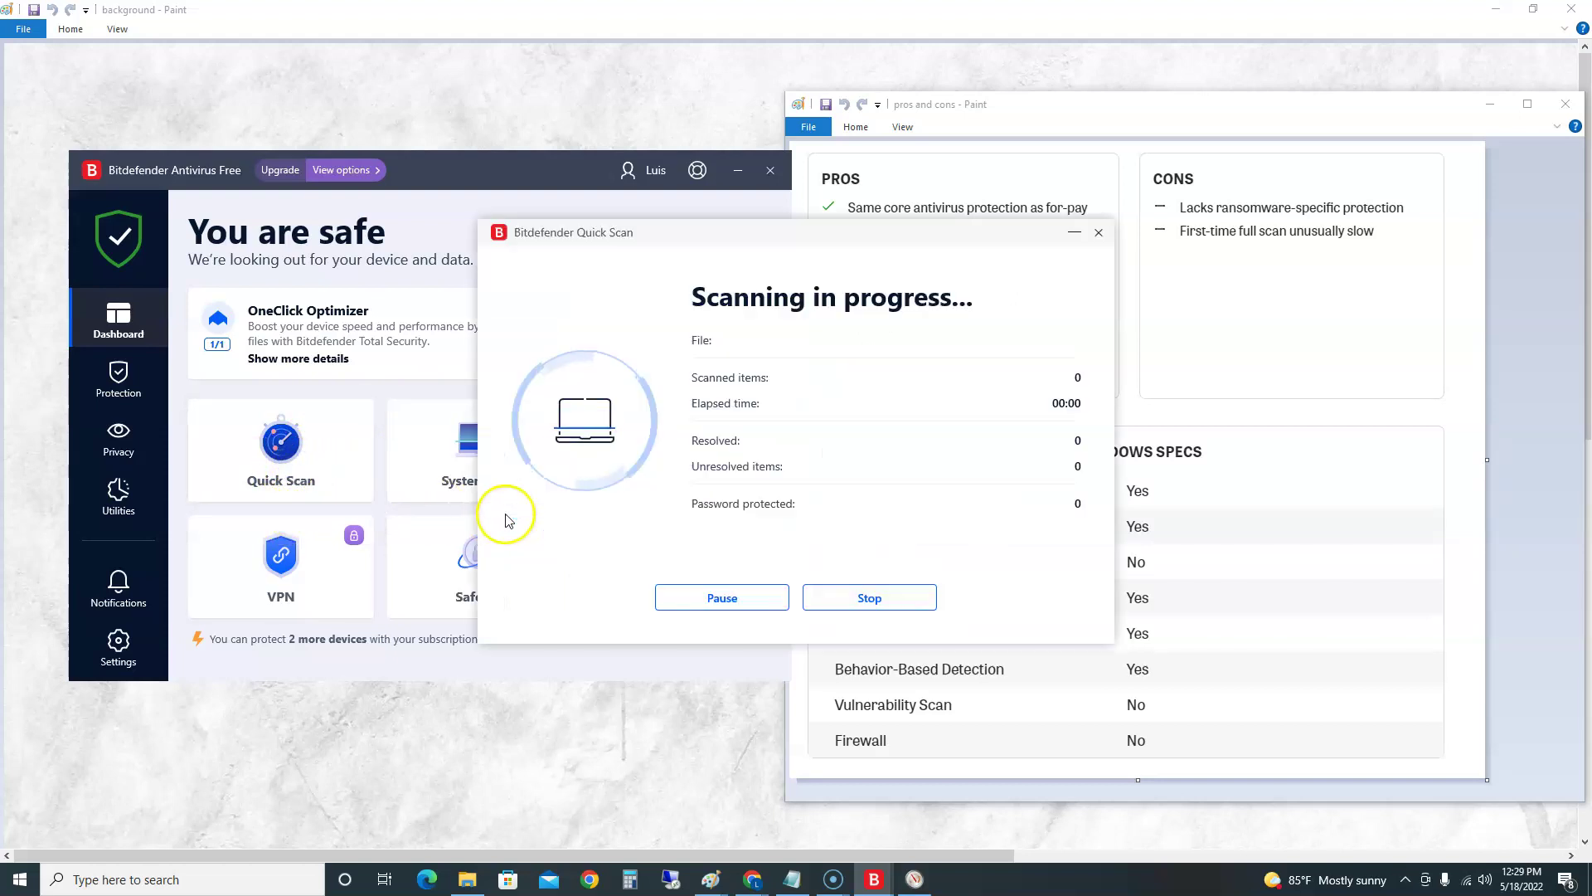
{"action": "left_click_drag", "start_coordinate": [788, 241], "coordinate": [683, 227]}
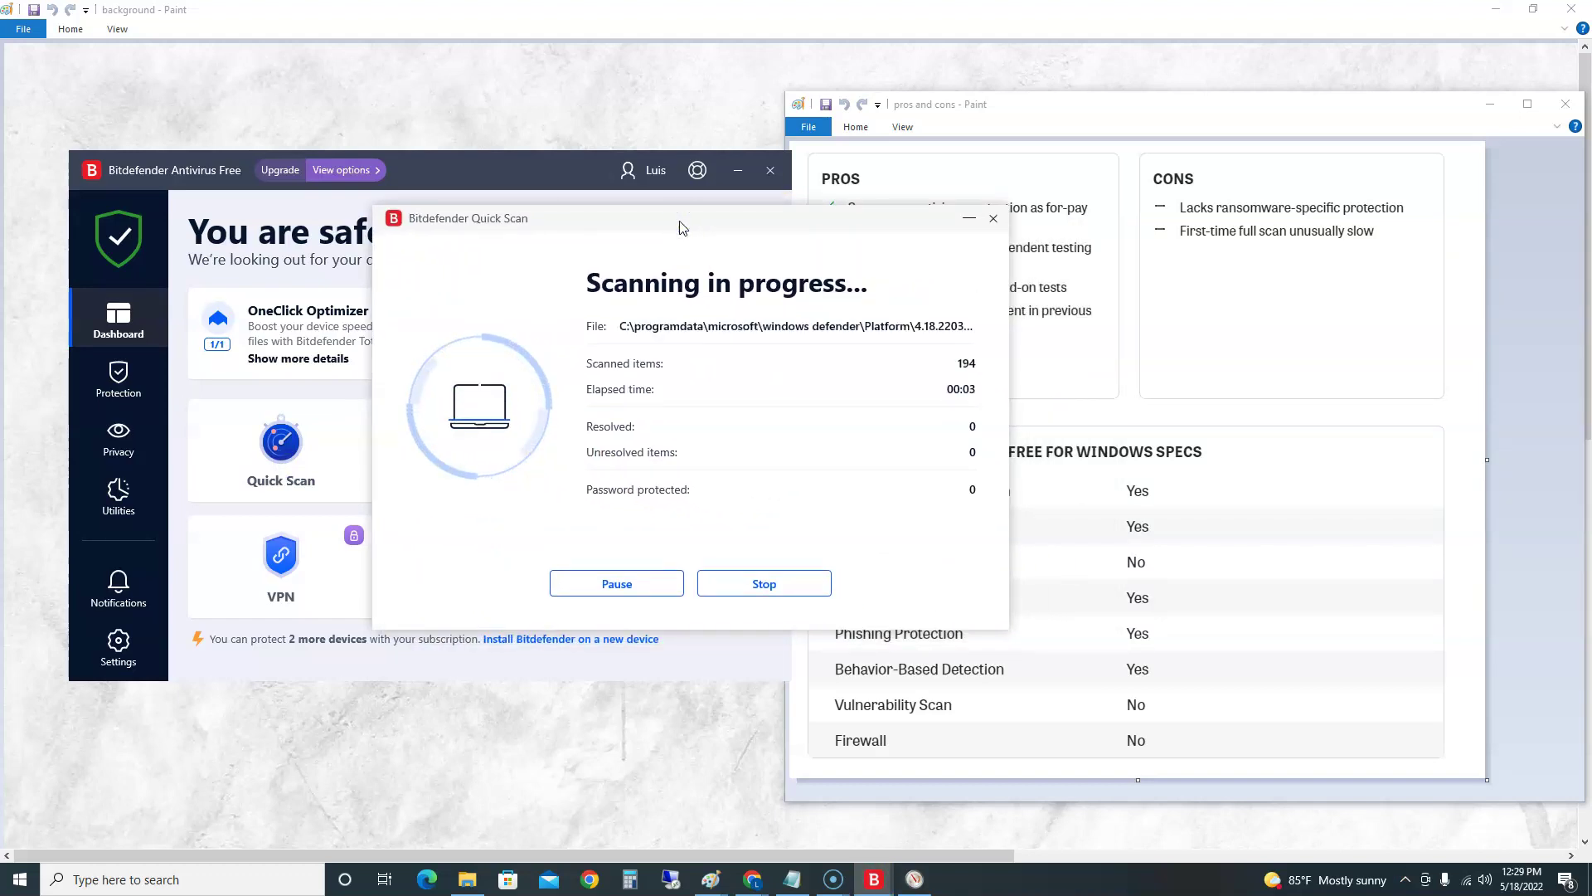
Put Resource Monitor's Memory view beside the Quick Scan window and resume the paused scan.
{"action": "left_click", "coordinate": [914, 879]}
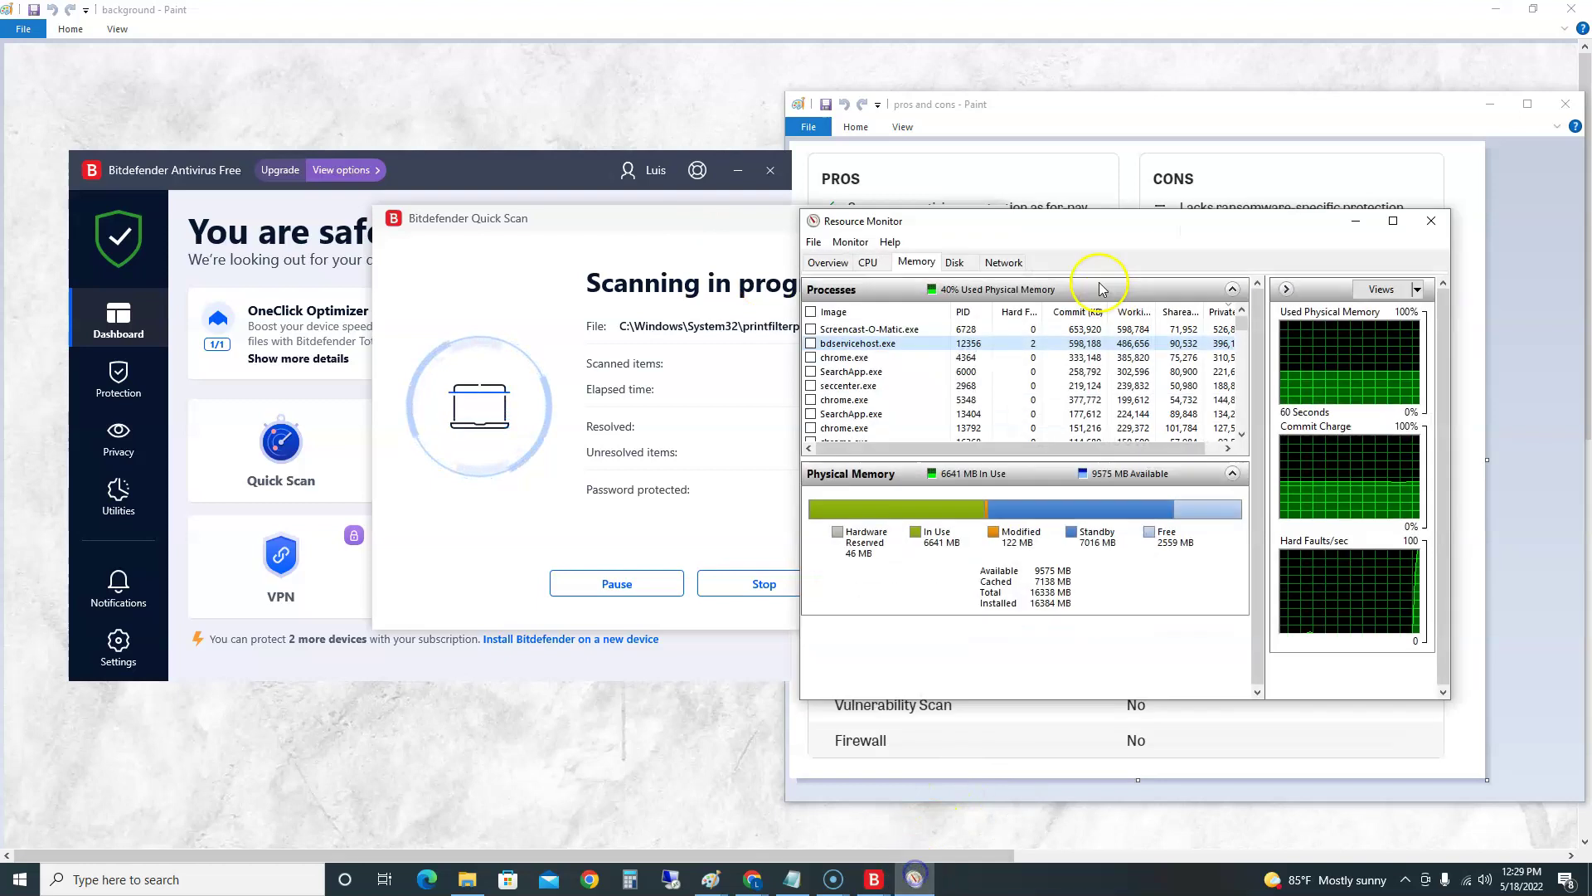
{"action": "left_click_drag", "start_coordinate": [1034, 220], "coordinate": [1091, 220]}
{"action": "left_click_drag", "start_coordinate": [711, 218], "coordinate": [516, 195]}
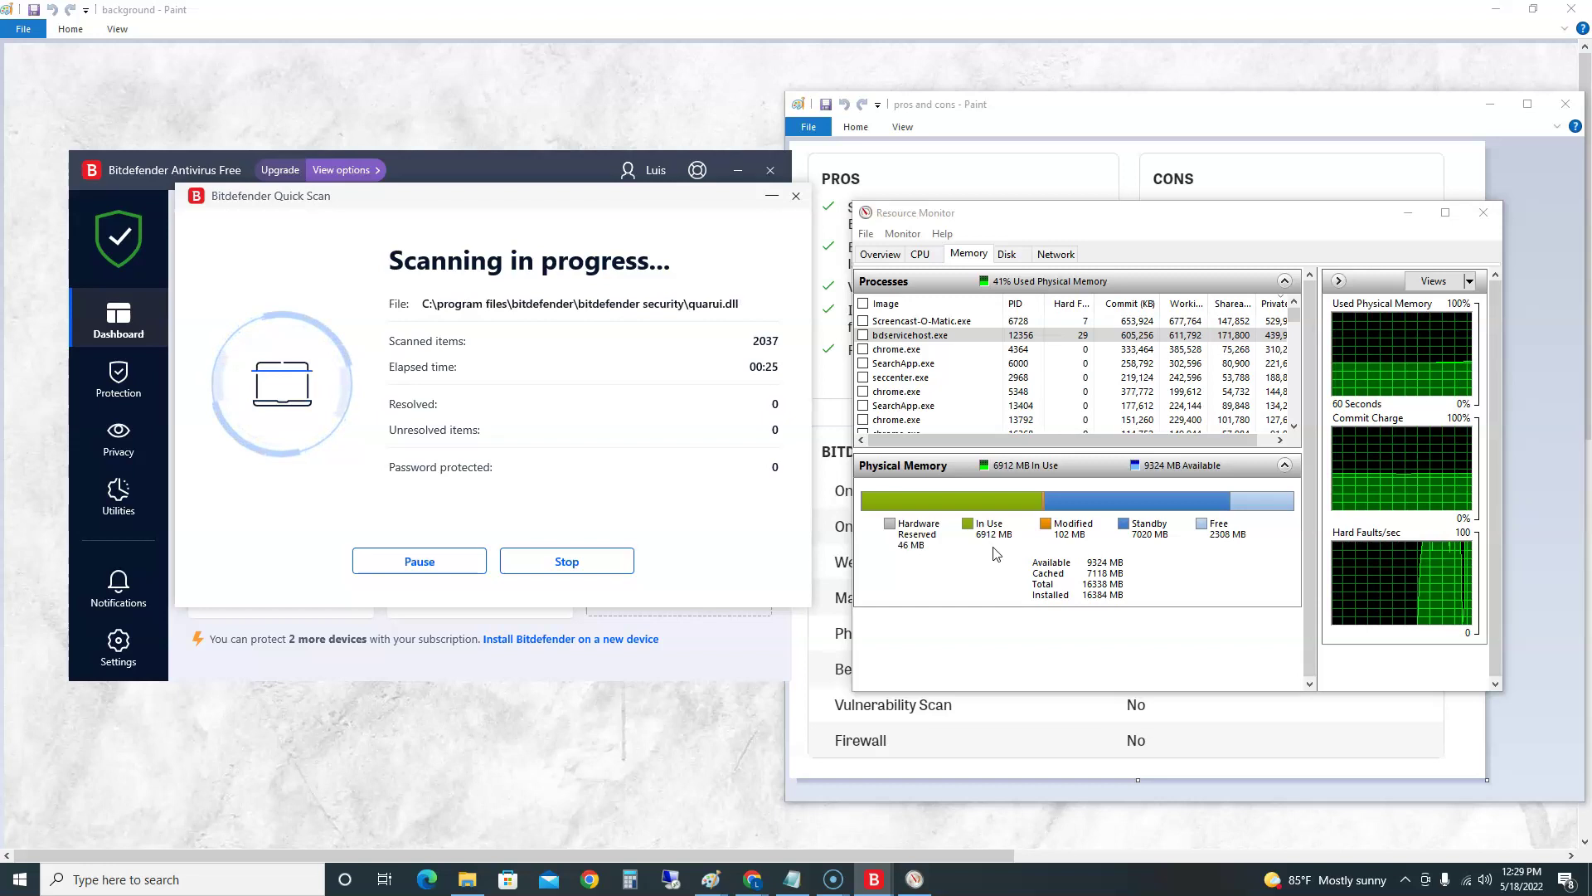
{"action": "left_click", "coordinate": [986, 553]}
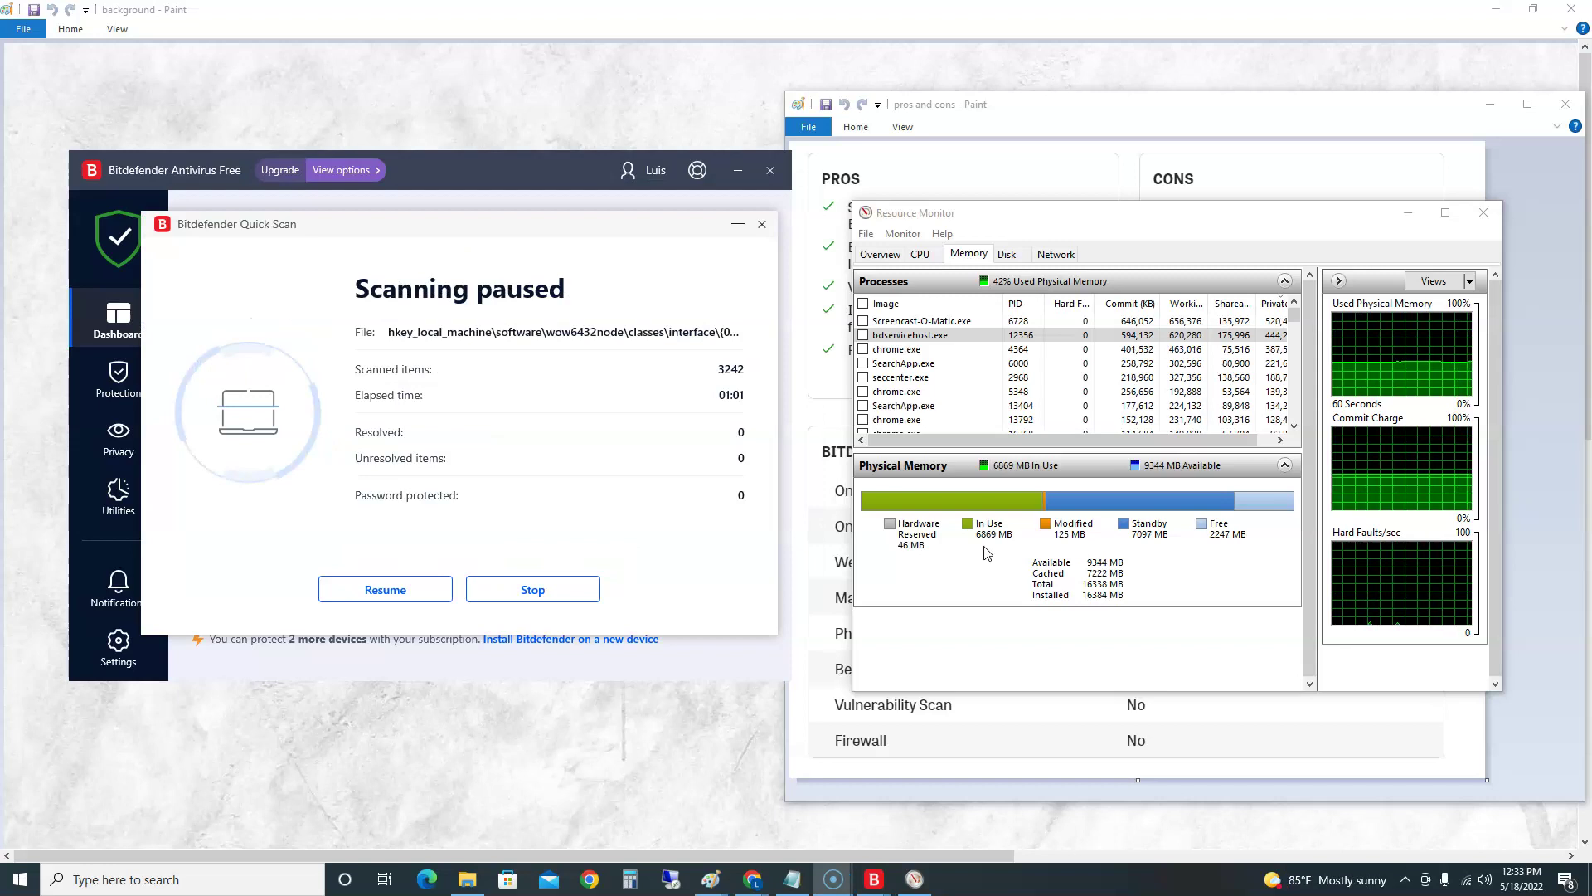
{"action": "left_click", "coordinate": [922, 551]}
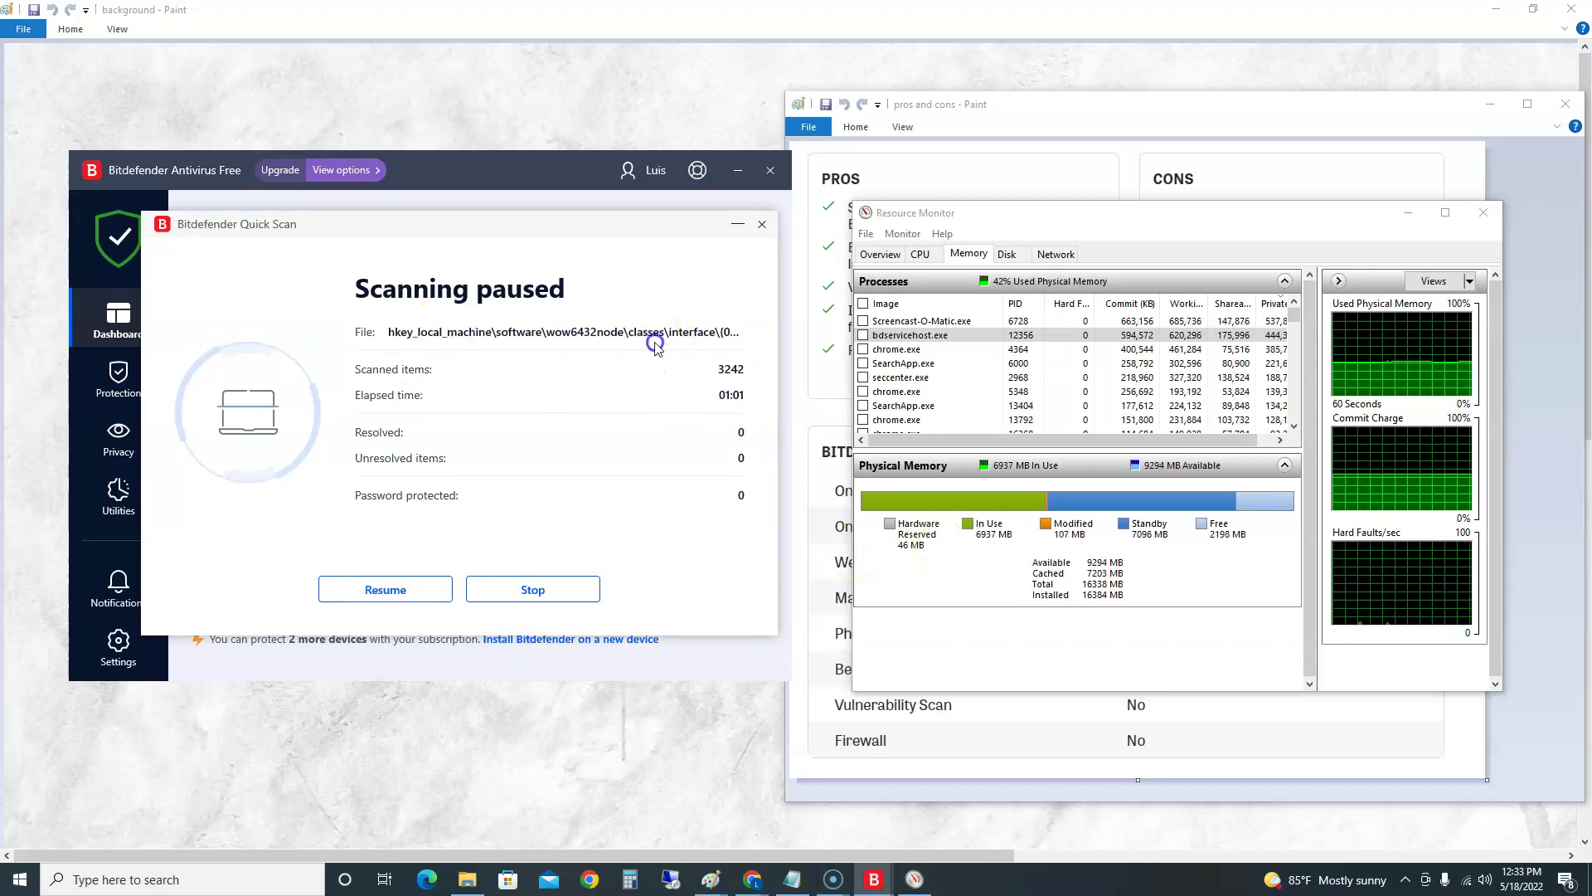
{"action": "left_click", "coordinate": [385, 587]}
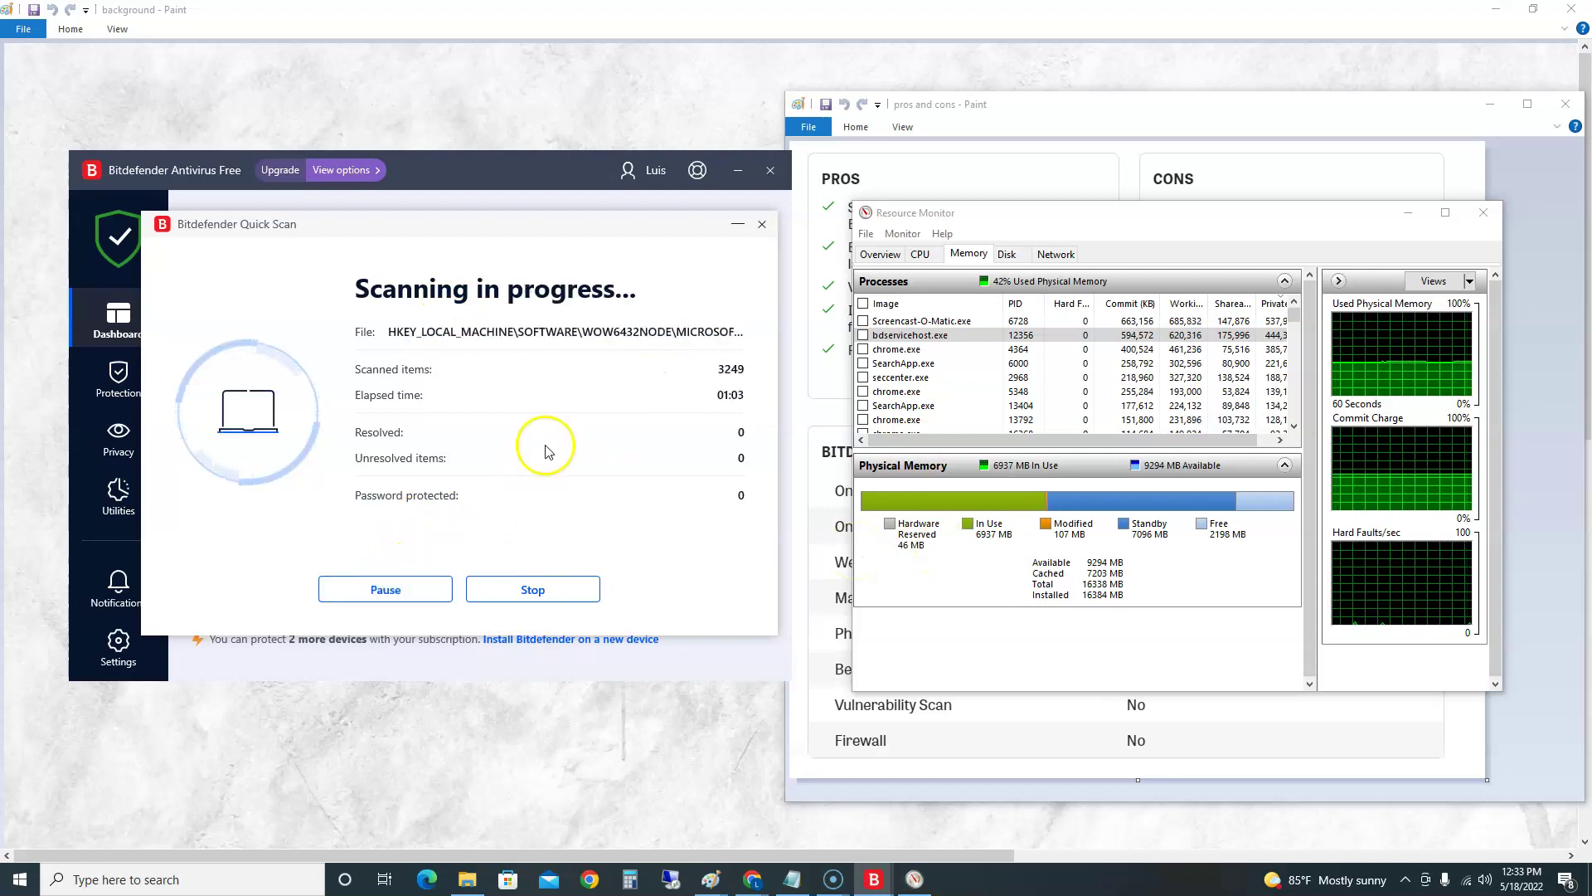
{"action": "left_click", "coordinate": [1413, 224]}
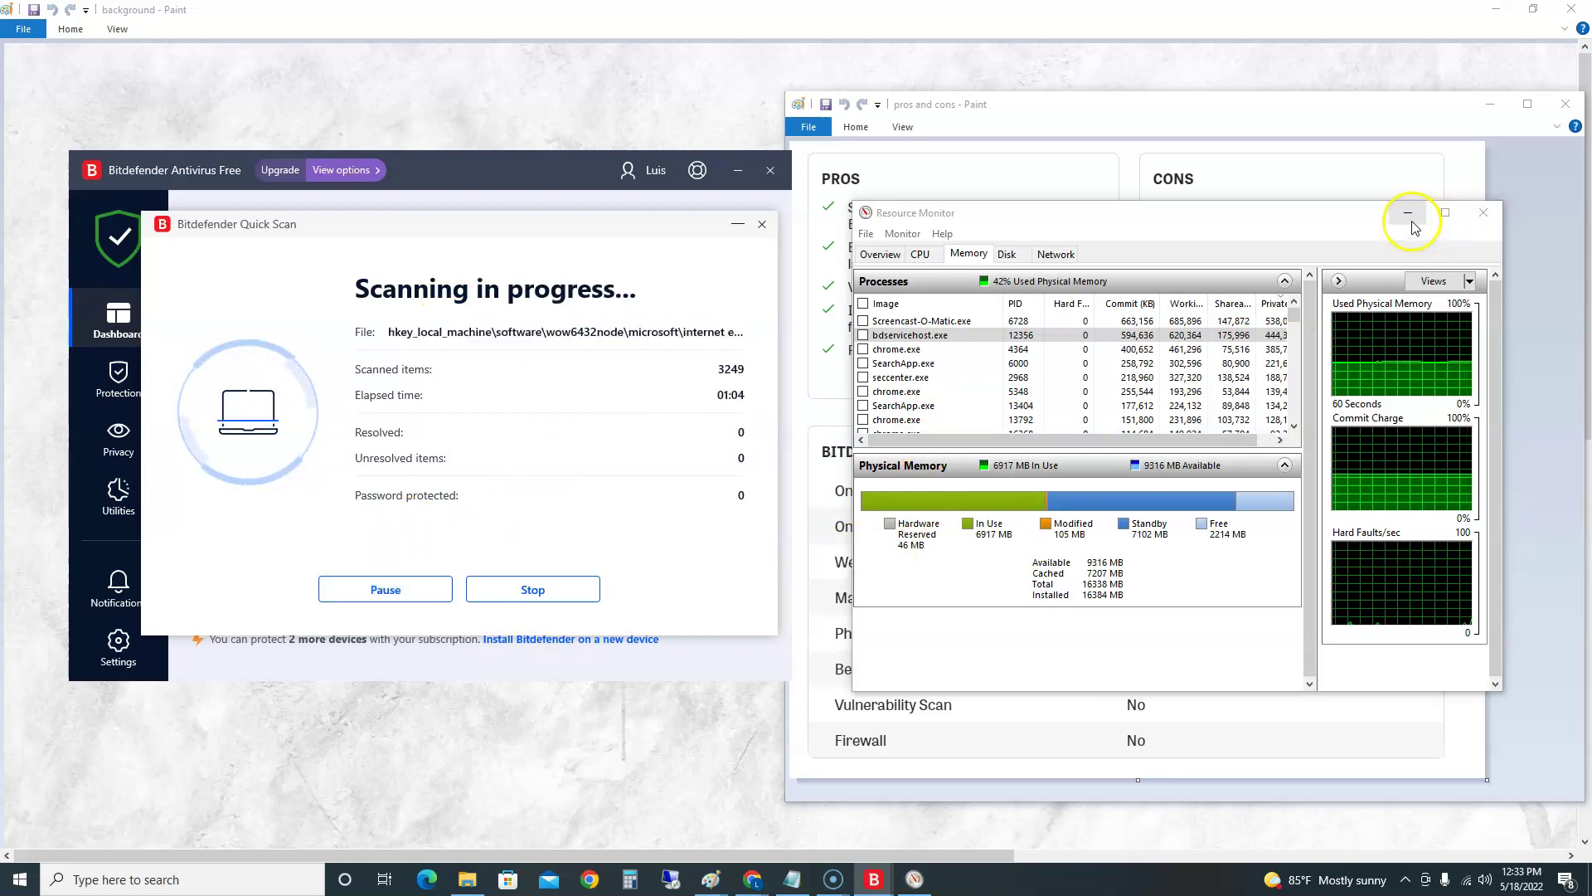
{"action": "left_click", "coordinate": [1188, 500]}
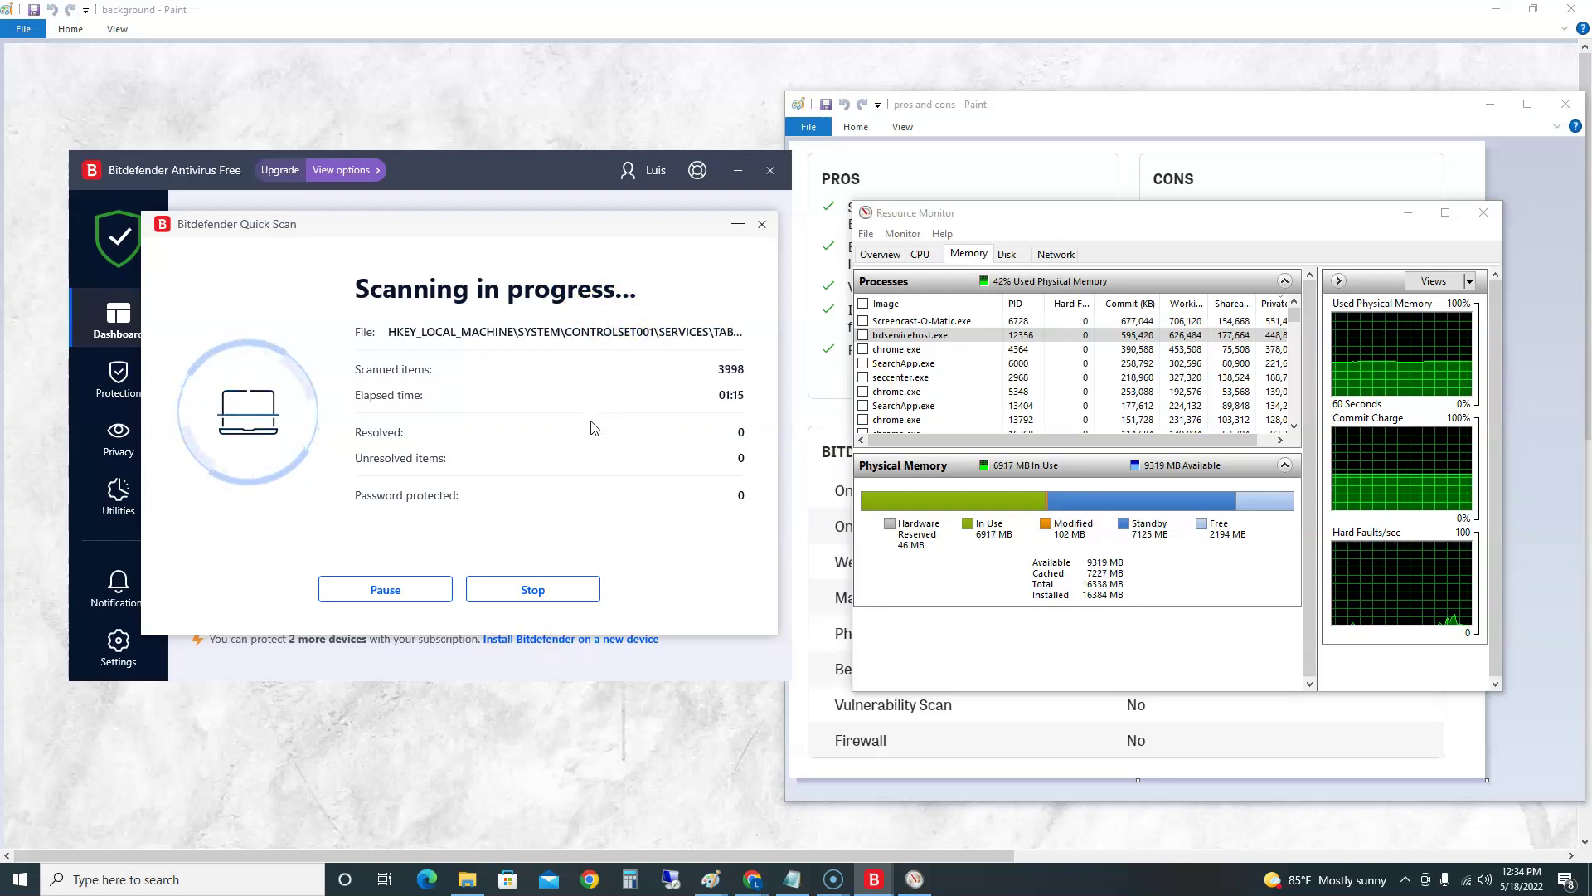
Hide the Quick Scan window, then open Edit quick actions and close it unchanged.
{"action": "left_click", "coordinate": [738, 223]}
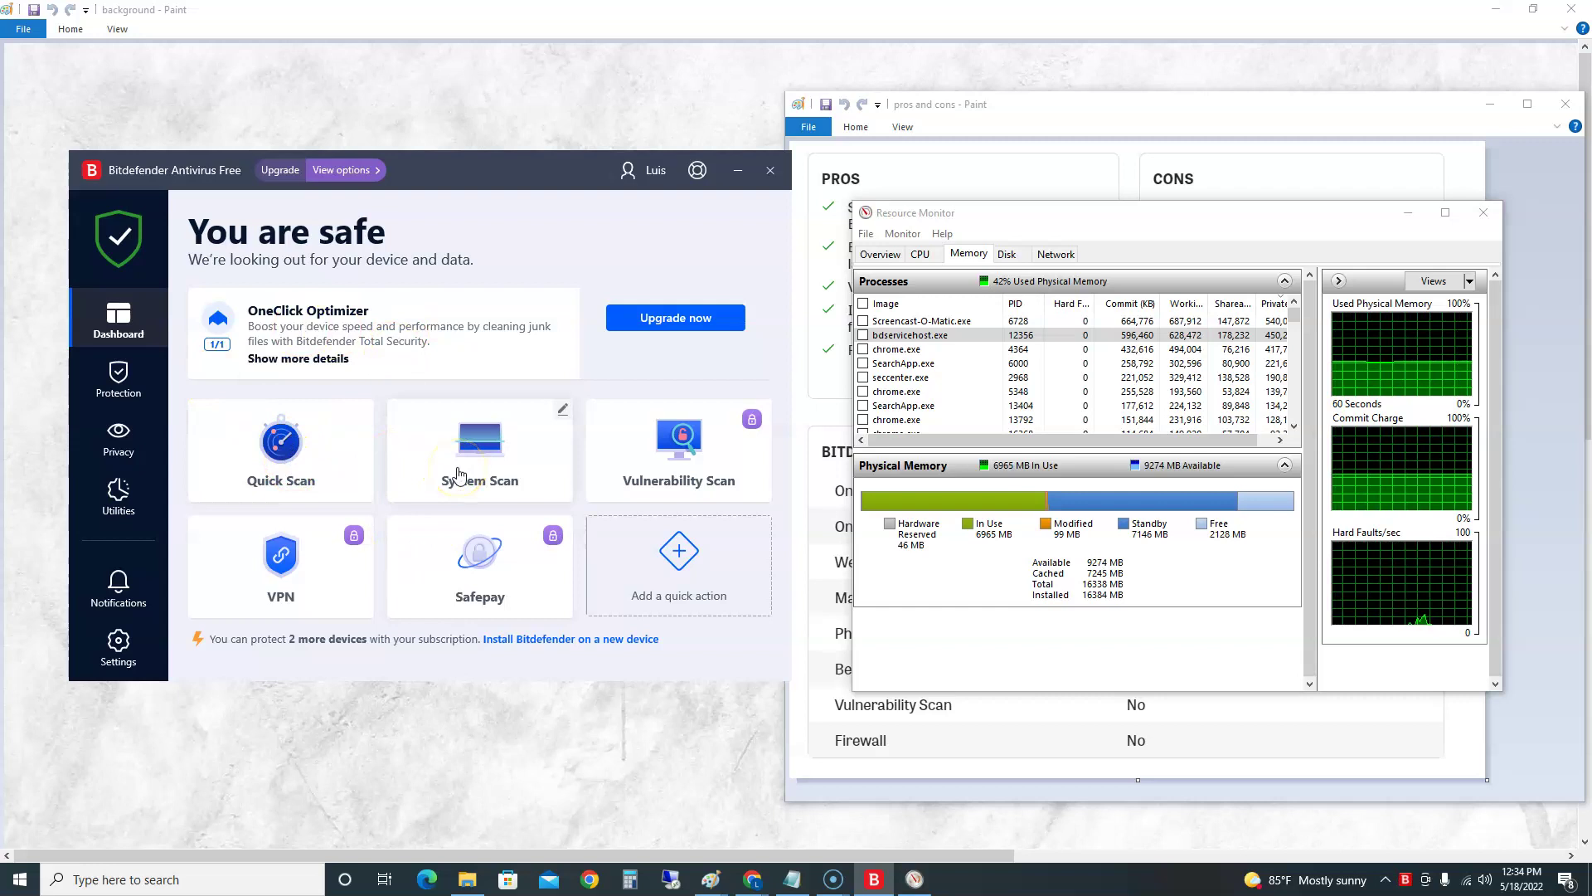
{"action": "mouse_move", "coordinate": [752, 431]}
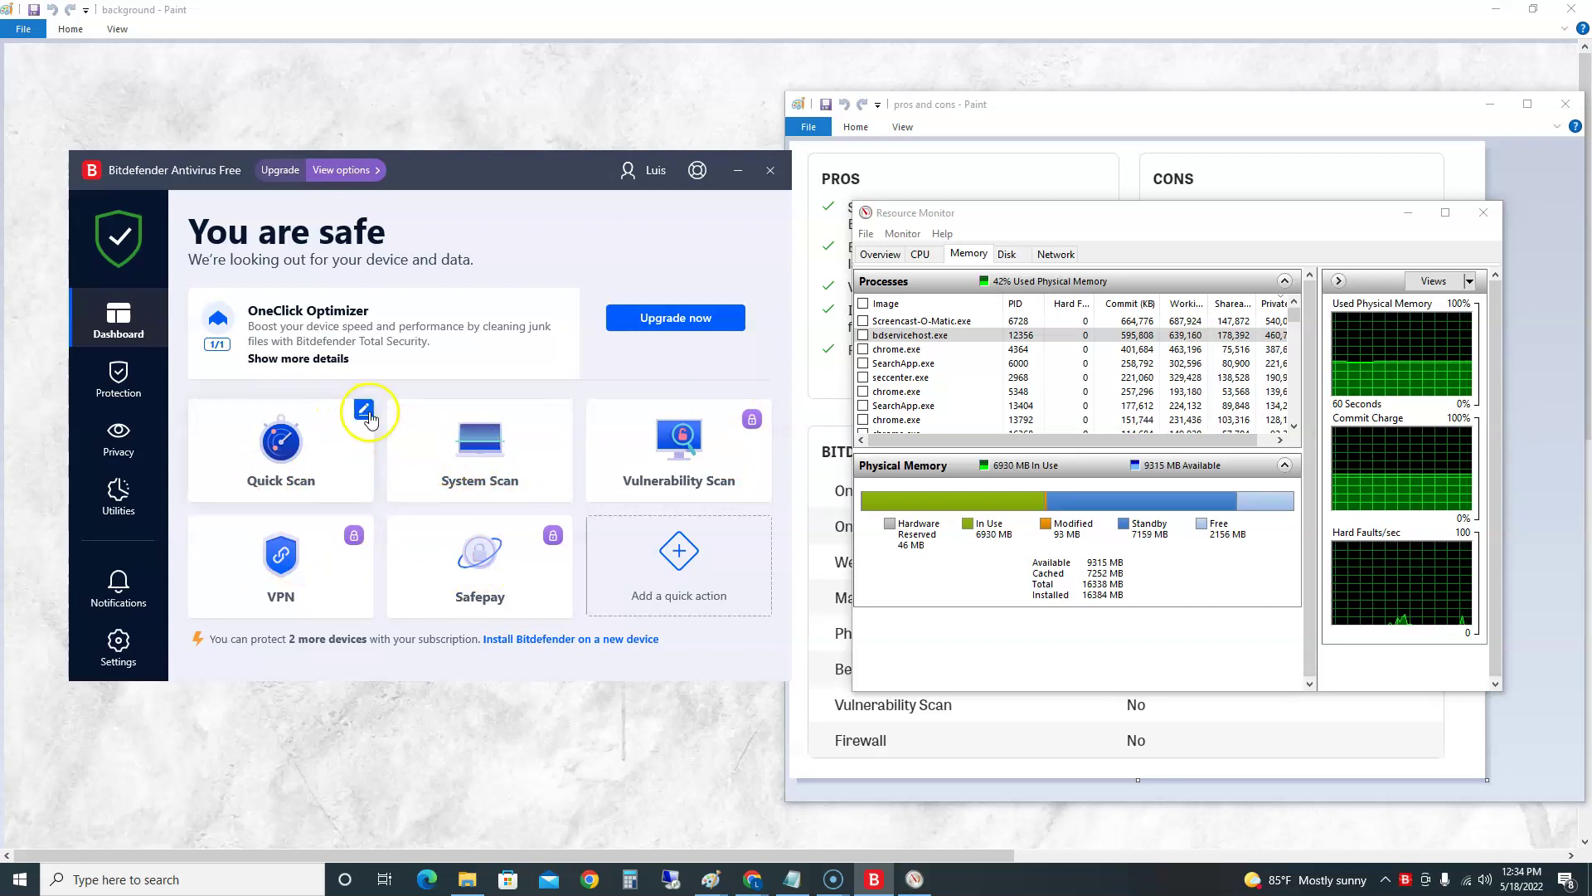
{"action": "left_click", "coordinate": [365, 410]}
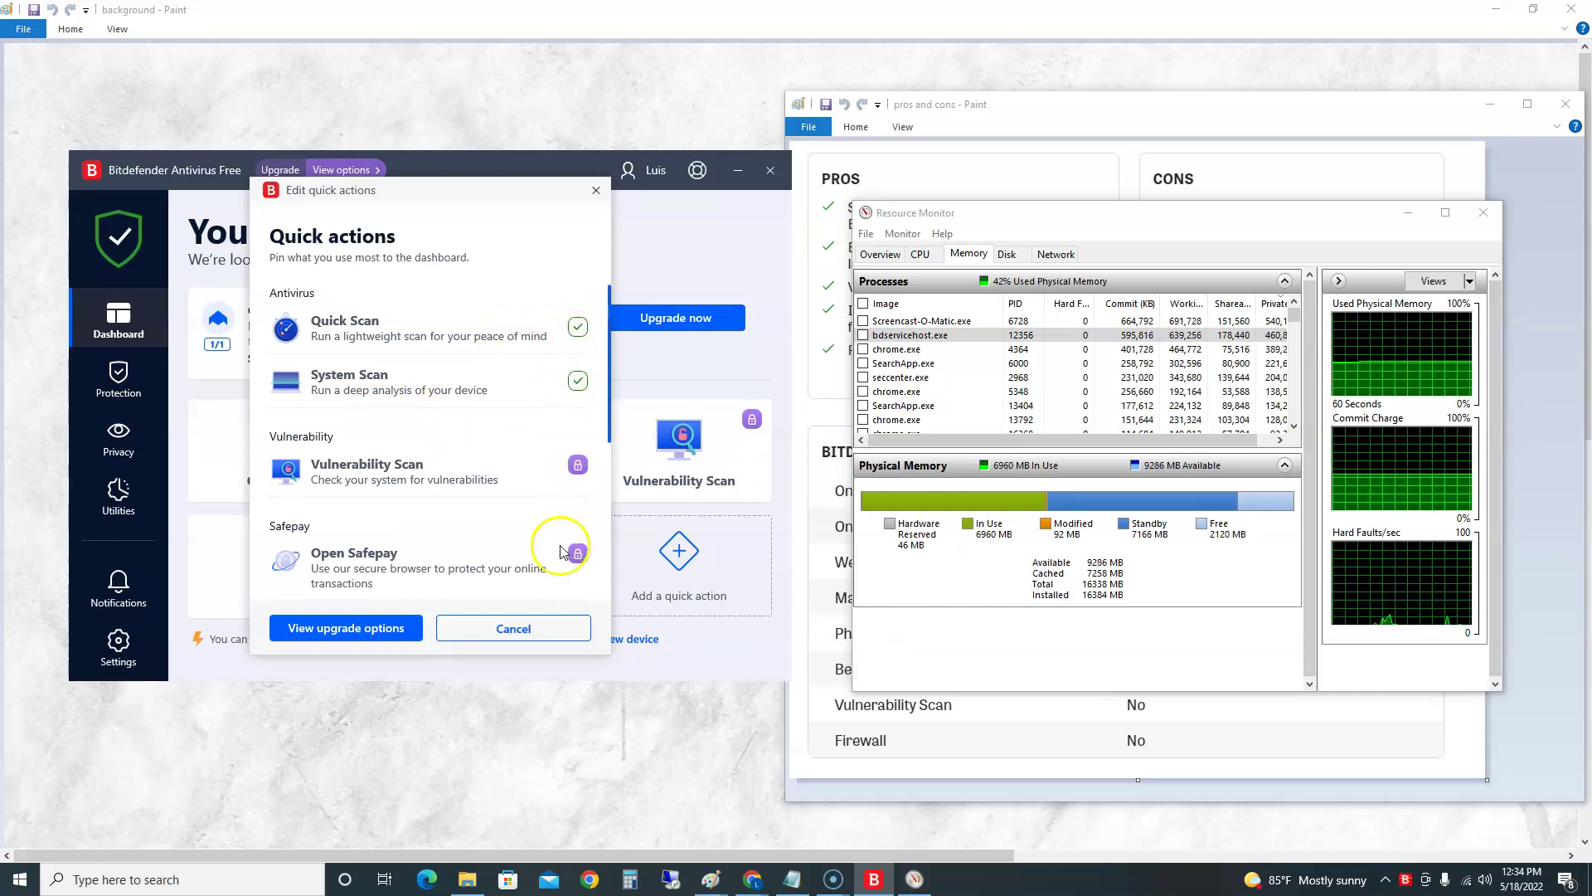
{"action": "left_click", "coordinate": [598, 192]}
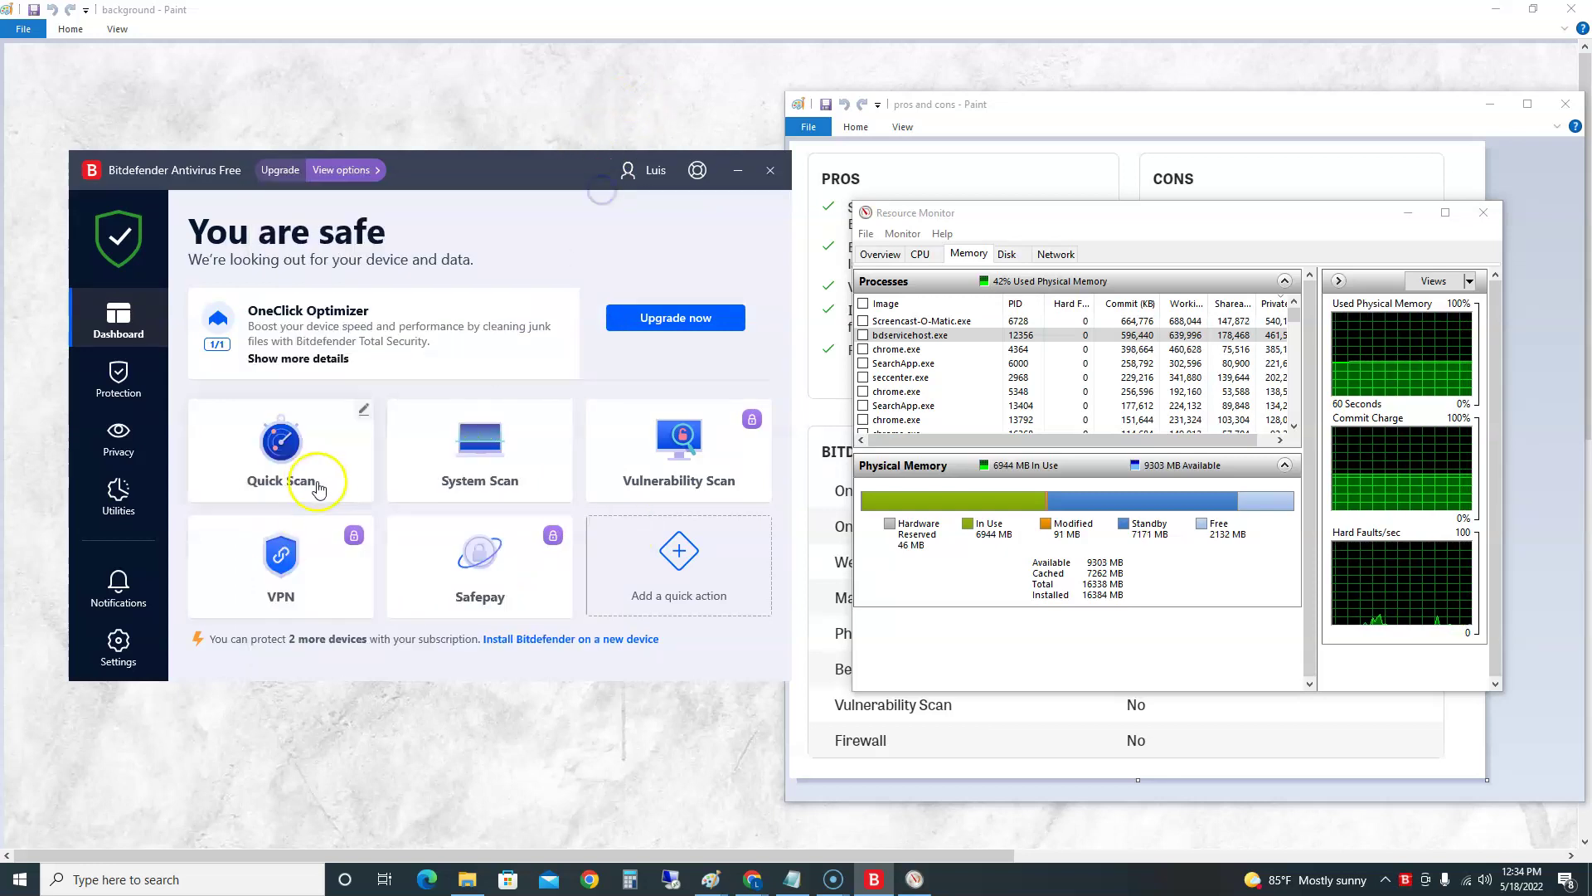
Dismiss the clean Quick Scan result (5346 items in 1:49) and return to the Dashboard.
{"action": "left_click", "coordinate": [126, 386]}
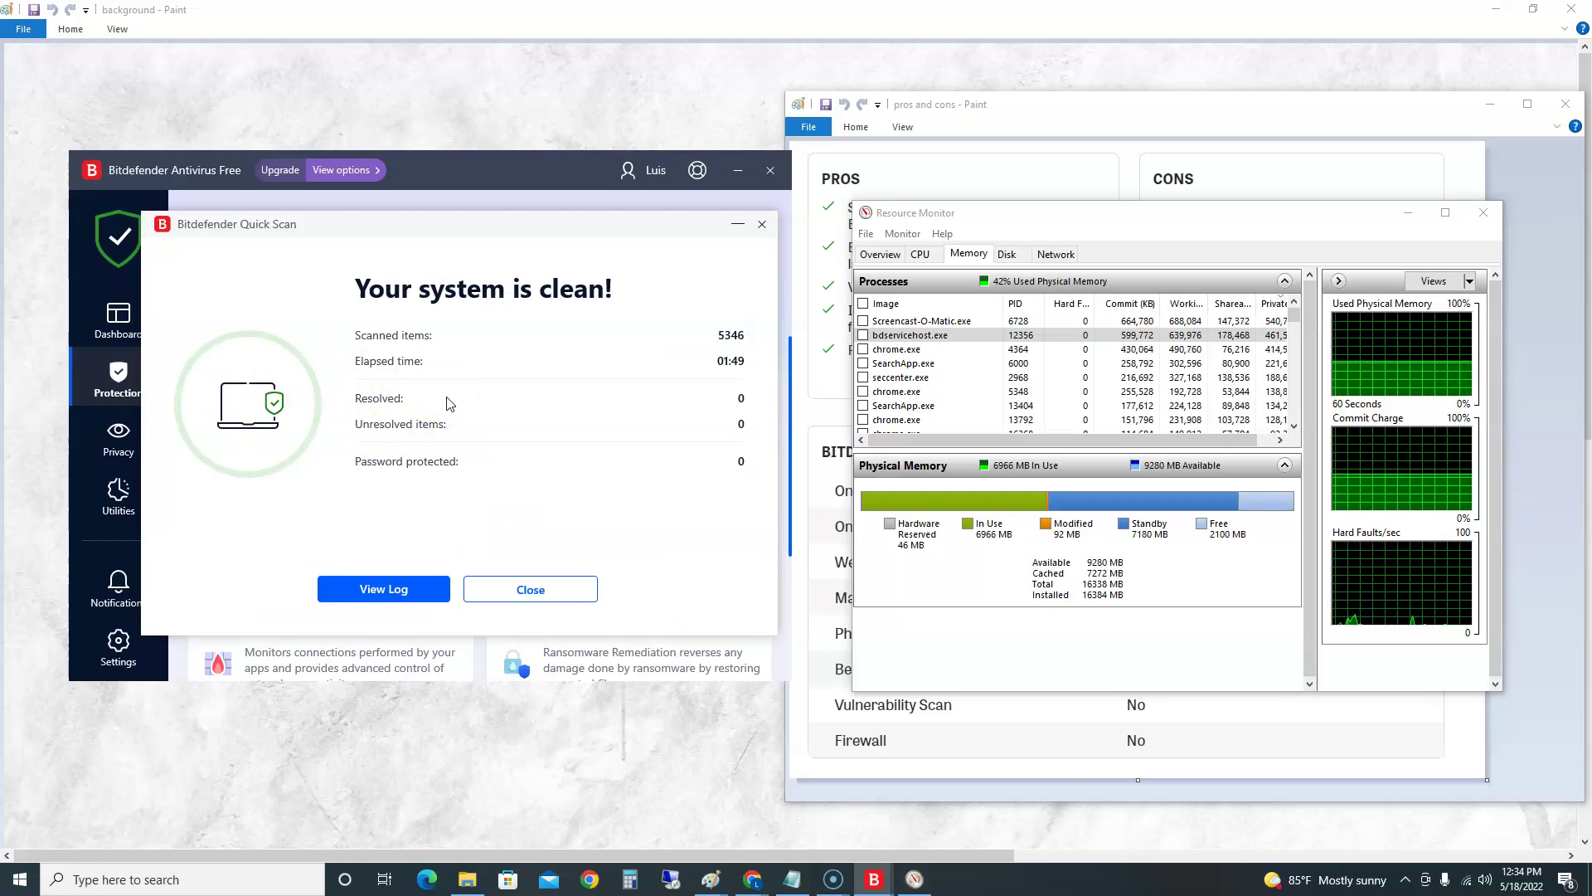
{"action": "left_click", "coordinate": [522, 587]}
{"action": "left_click", "coordinate": [131, 330]}
{"action": "left_click", "coordinate": [135, 332]}
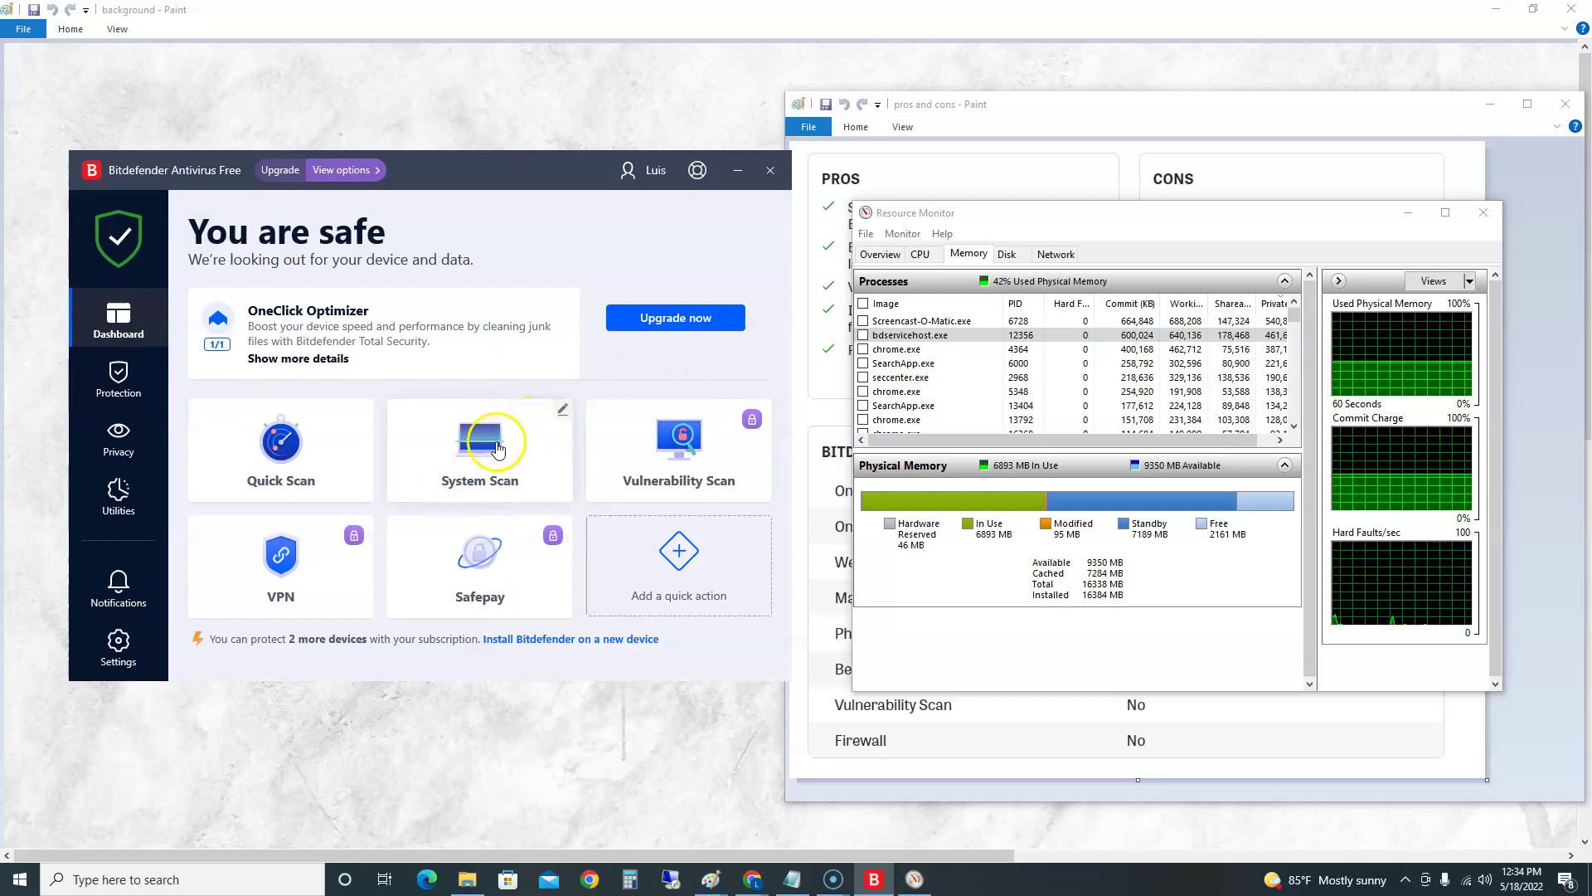
Start a System Scan, acknowledge the 'Ok, Got it' notice, and move the scan window left.
{"action": "left_click", "coordinate": [550, 456]}
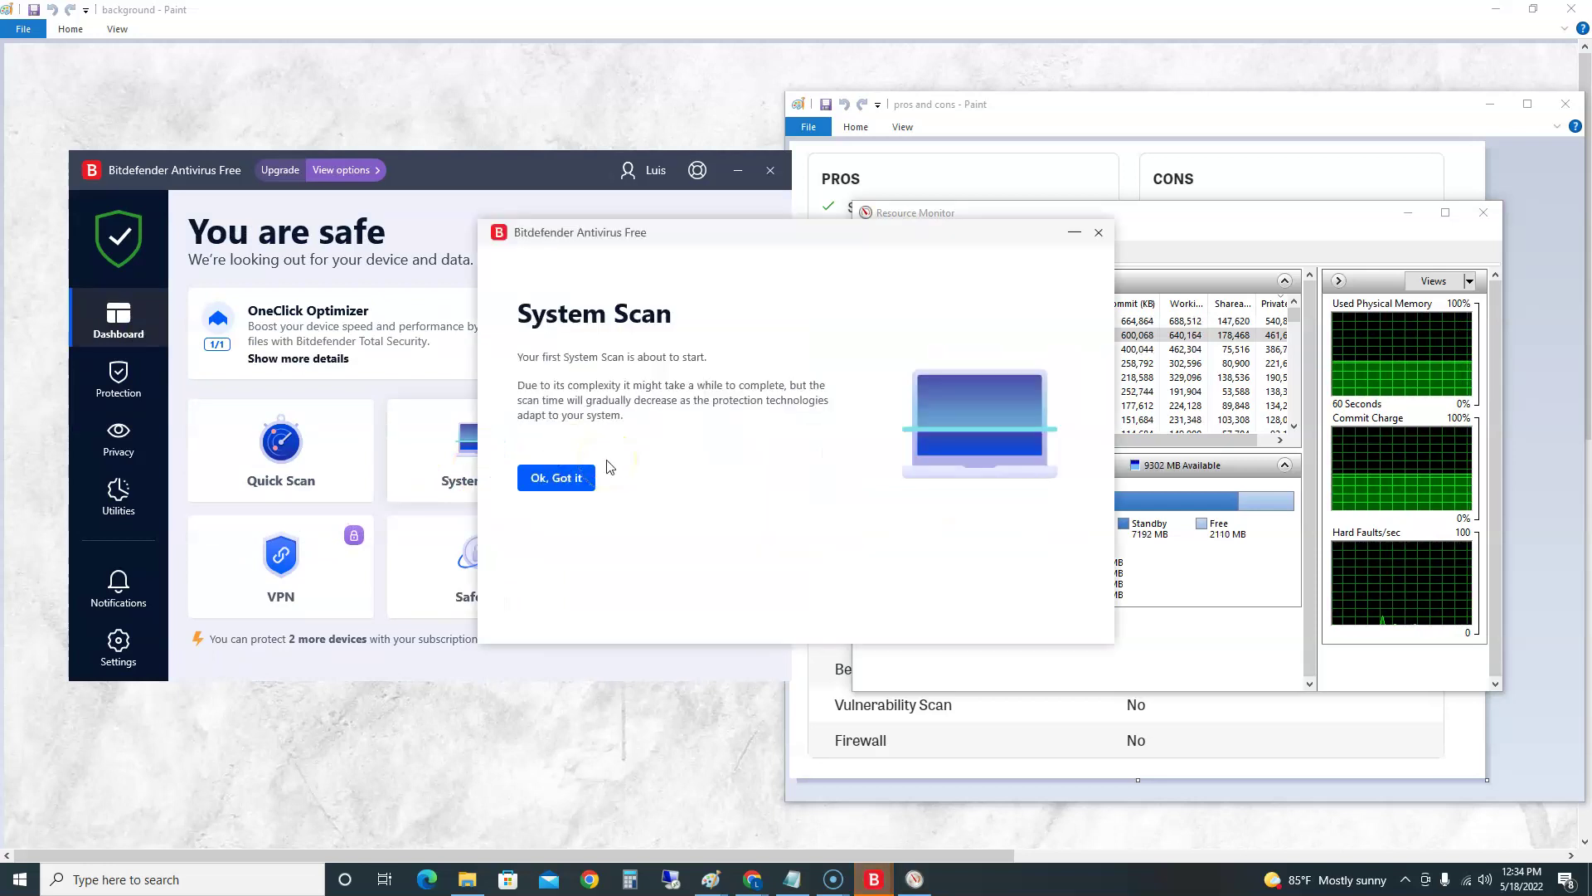
{"action": "key", "text": "Return"}
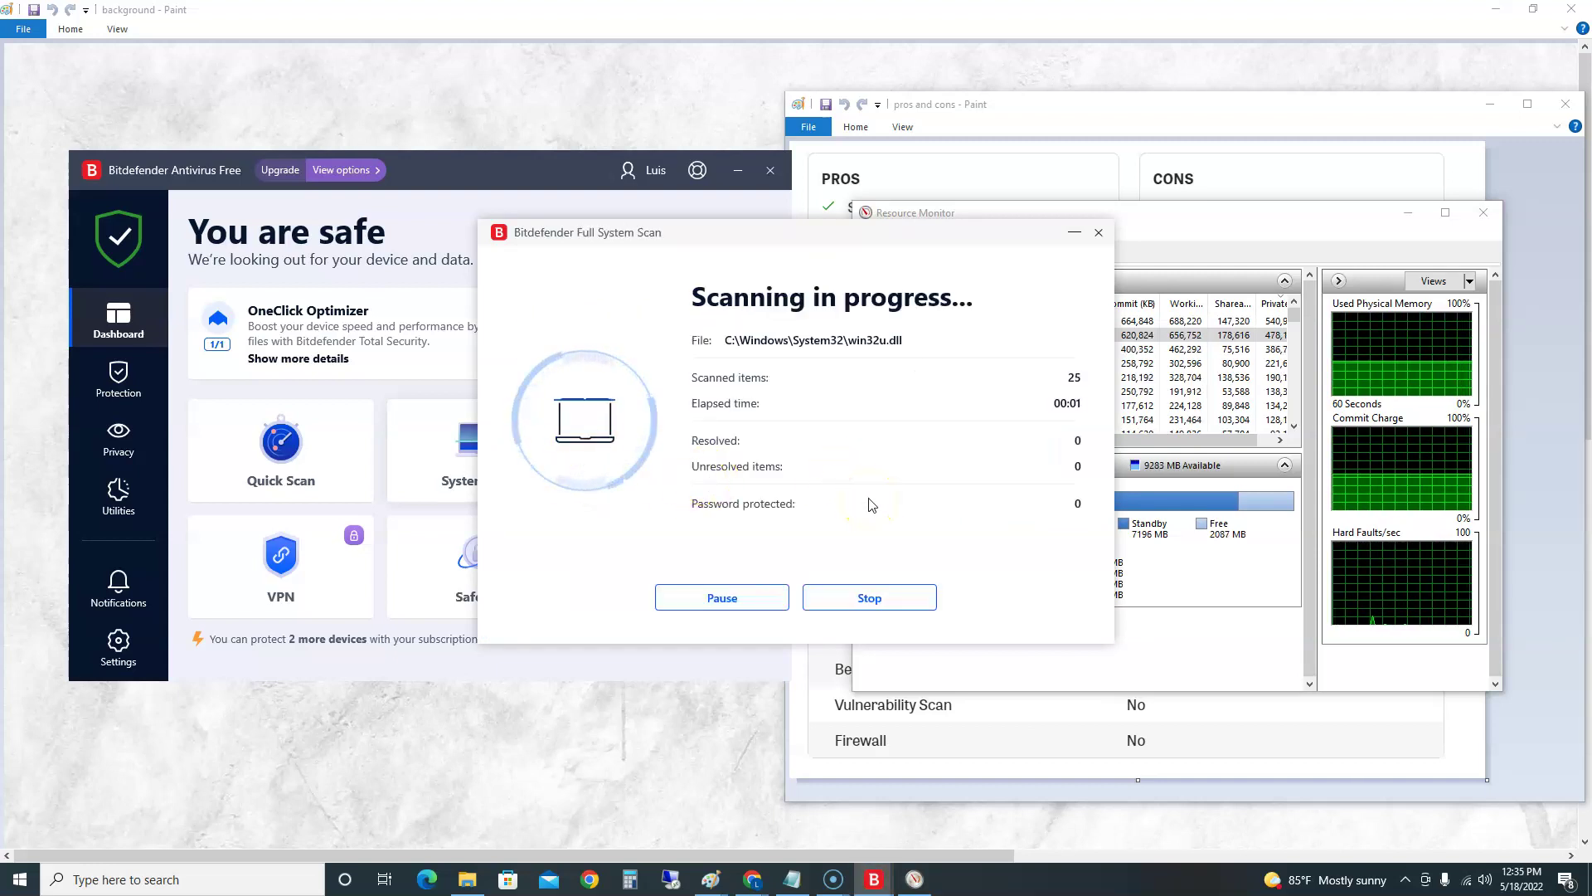
{"action": "left_click_drag", "start_coordinate": [909, 237], "coordinate": [641, 232]}
Bring Resource Monitor forward, then put the pros-and-cons Paint image in front.
{"action": "left_click", "coordinate": [1428, 427]}
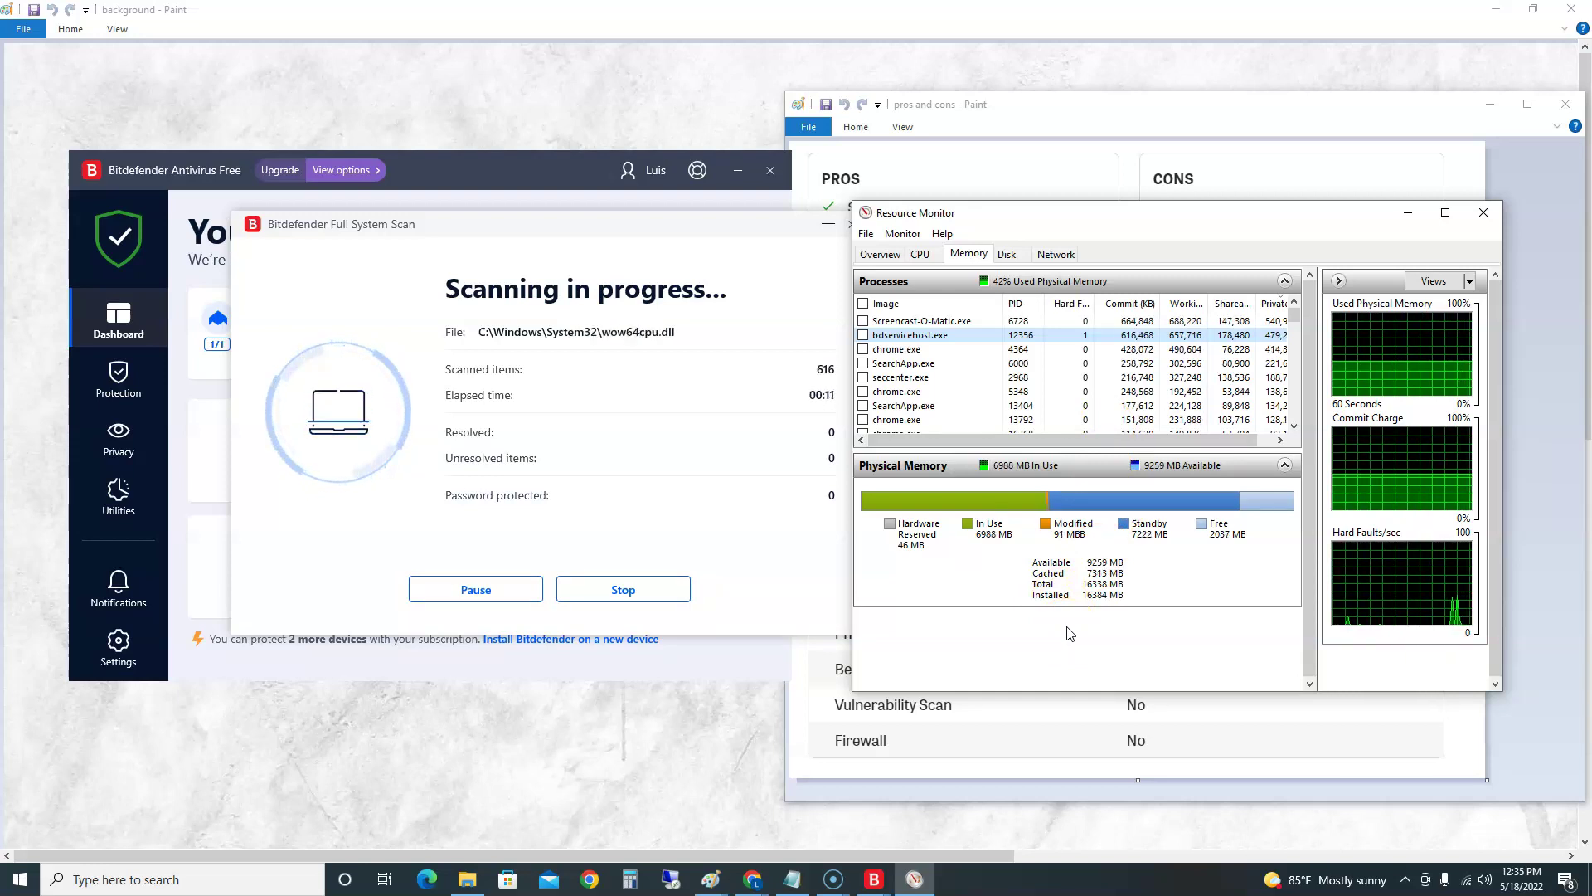
{"action": "left_click", "coordinate": [999, 549]}
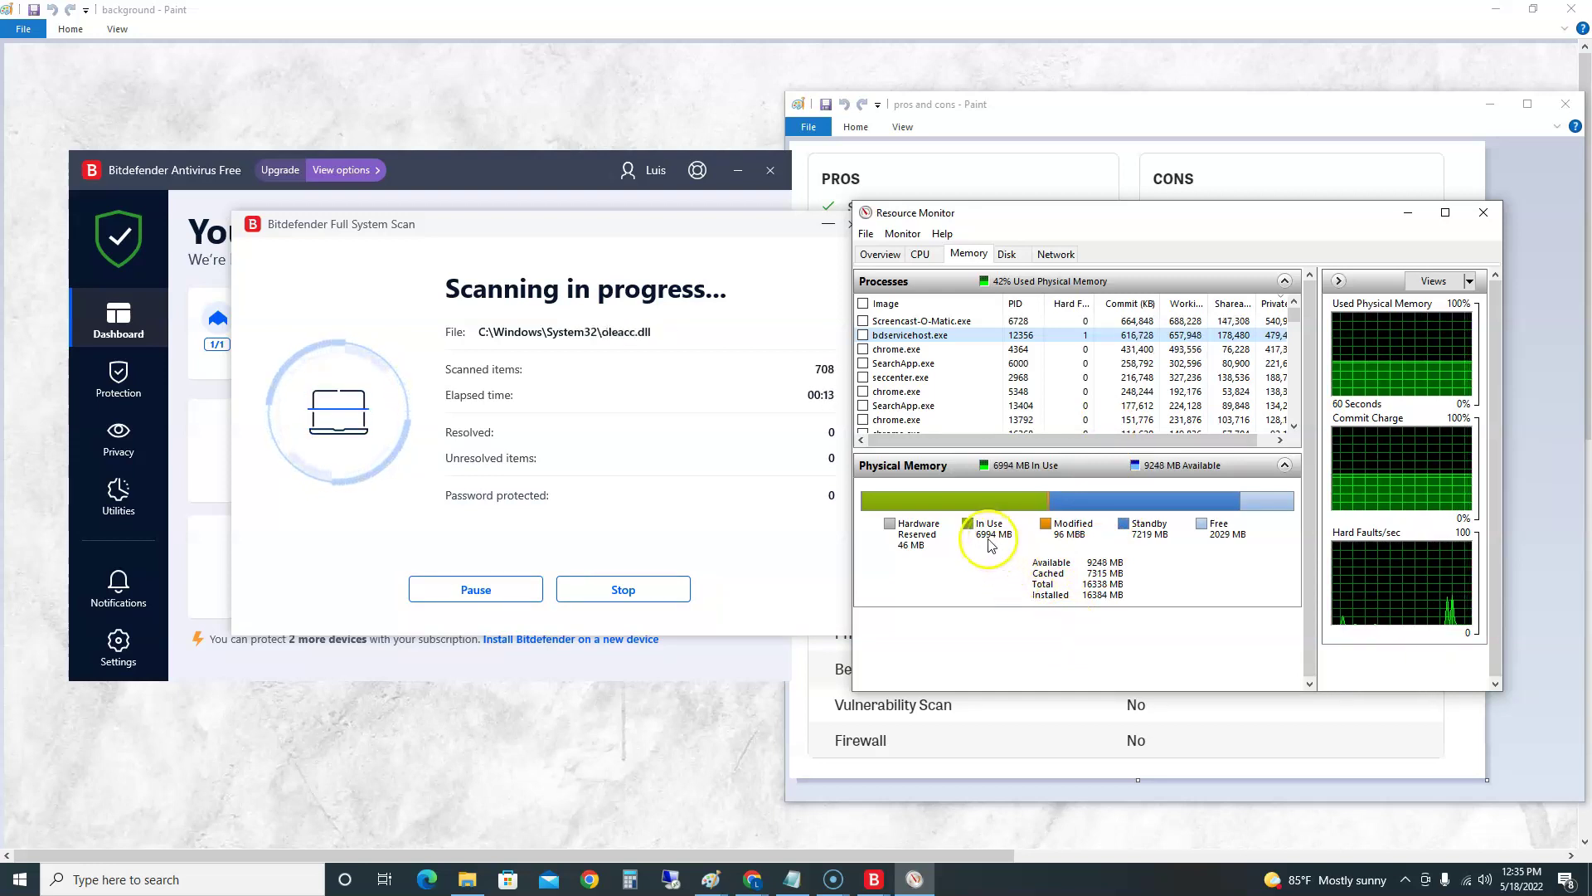
{"action": "mouse_move", "coordinate": [989, 543]}
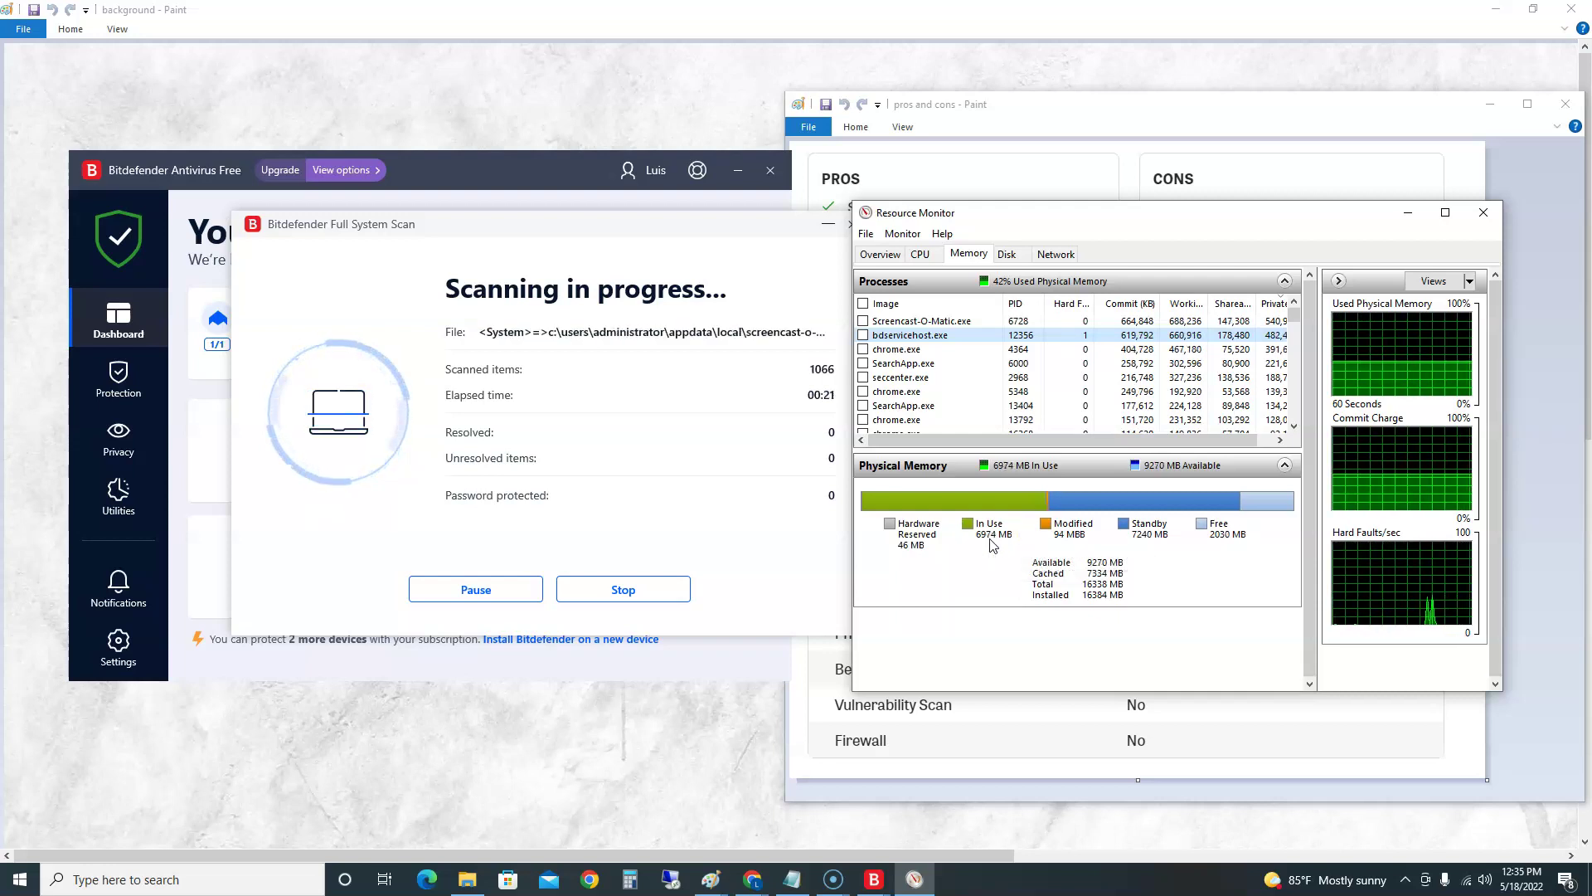
{"action": "left_click", "coordinate": [582, 190]}
{"action": "left_click", "coordinate": [1016, 180]}
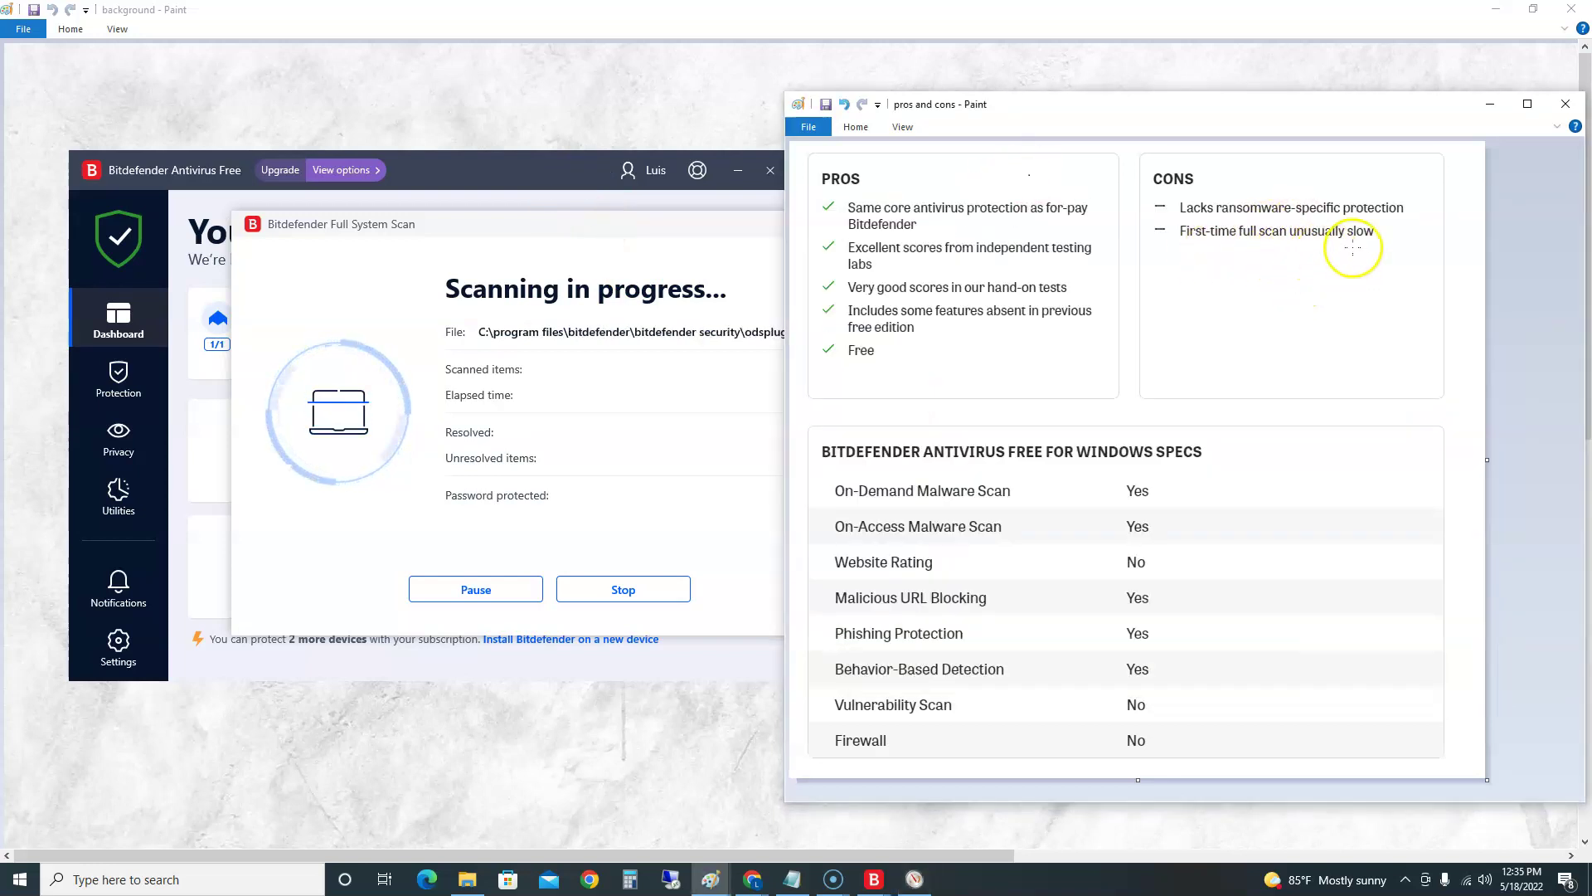
Go to Protection and open the Antivirus scans page.
{"action": "left_click", "coordinate": [637, 438]}
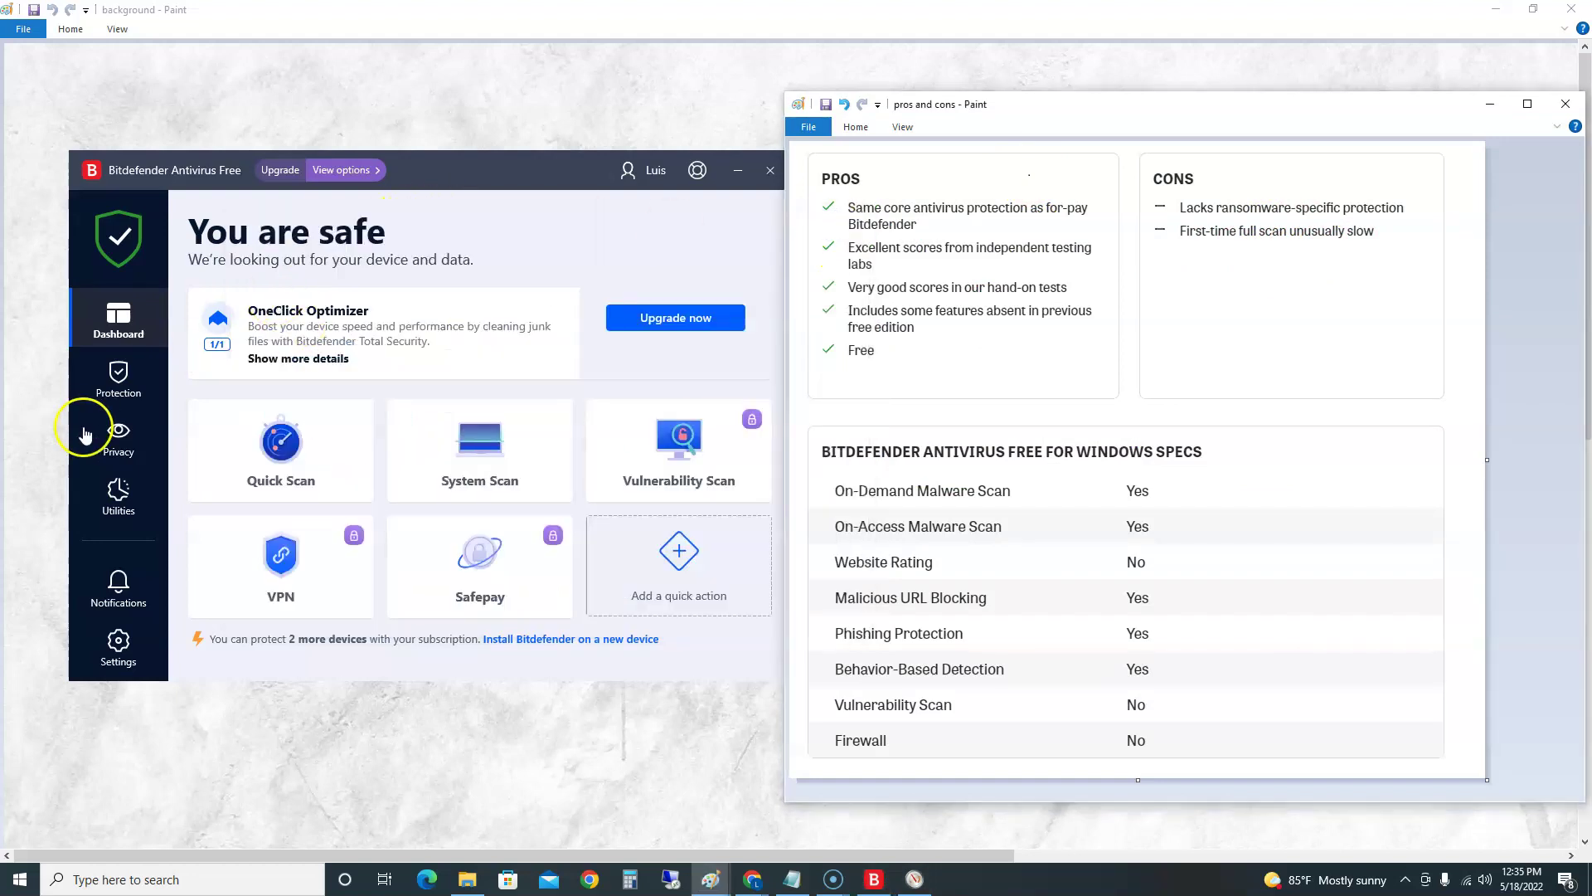
{"action": "left_click", "coordinate": [124, 390]}
{"action": "scroll", "coordinate": [462, 505], "scroll_direction": "down", "scroll_amount": 1}
{"action": "scroll", "coordinate": [462, 505], "scroll_direction": "up", "scroll_amount": 1}
{"action": "left_click", "coordinate": [262, 437]}
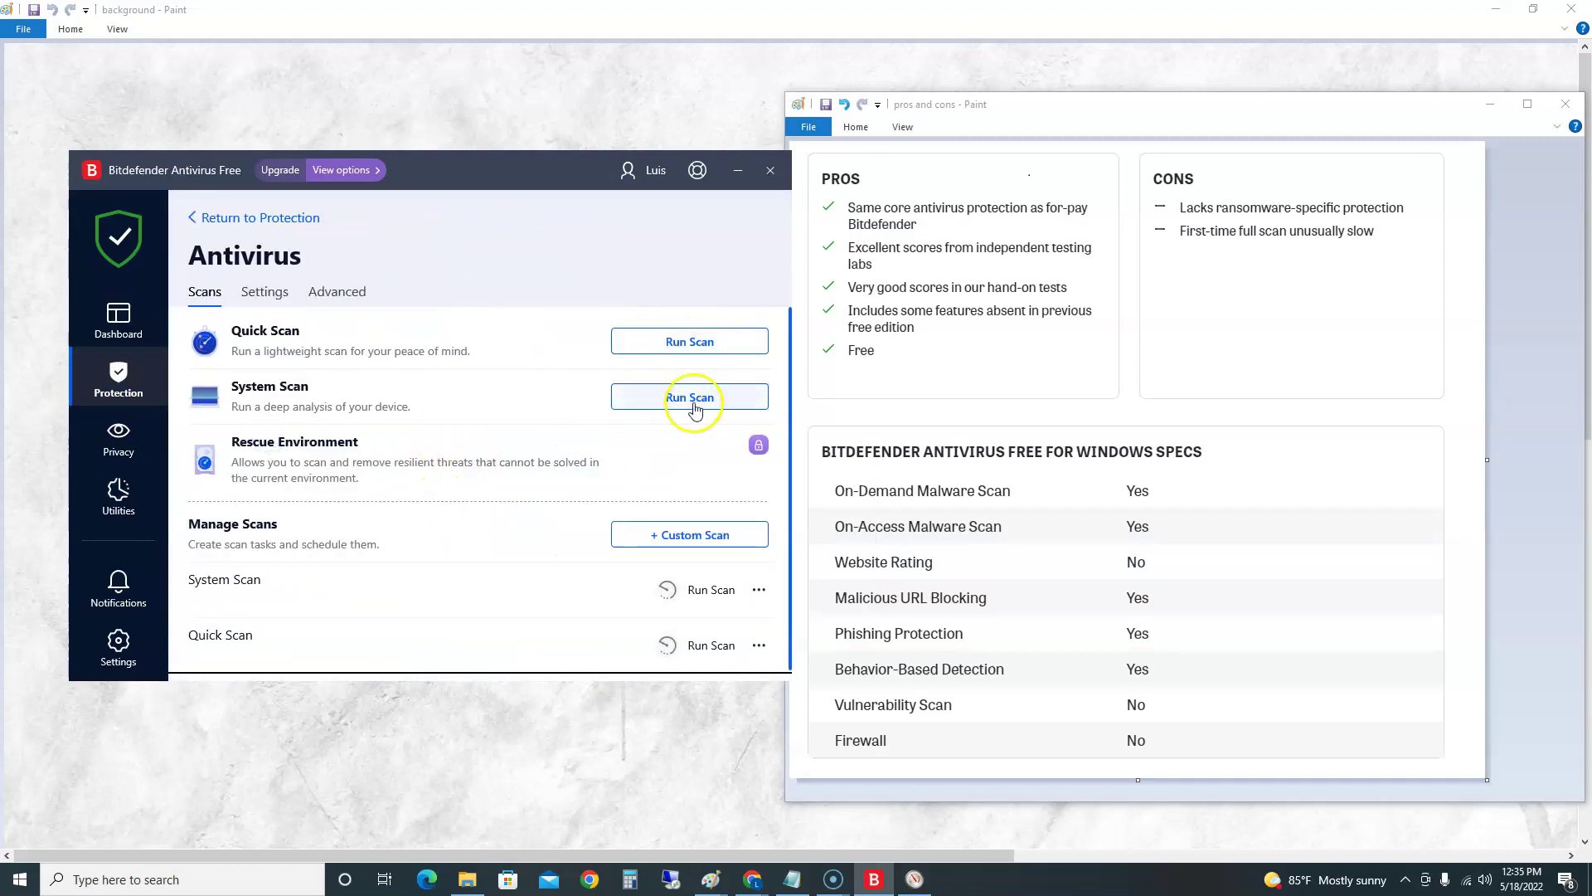
Begin a custom scan including drive D:, then discard it without saving.
{"action": "left_click", "coordinate": [695, 538]}
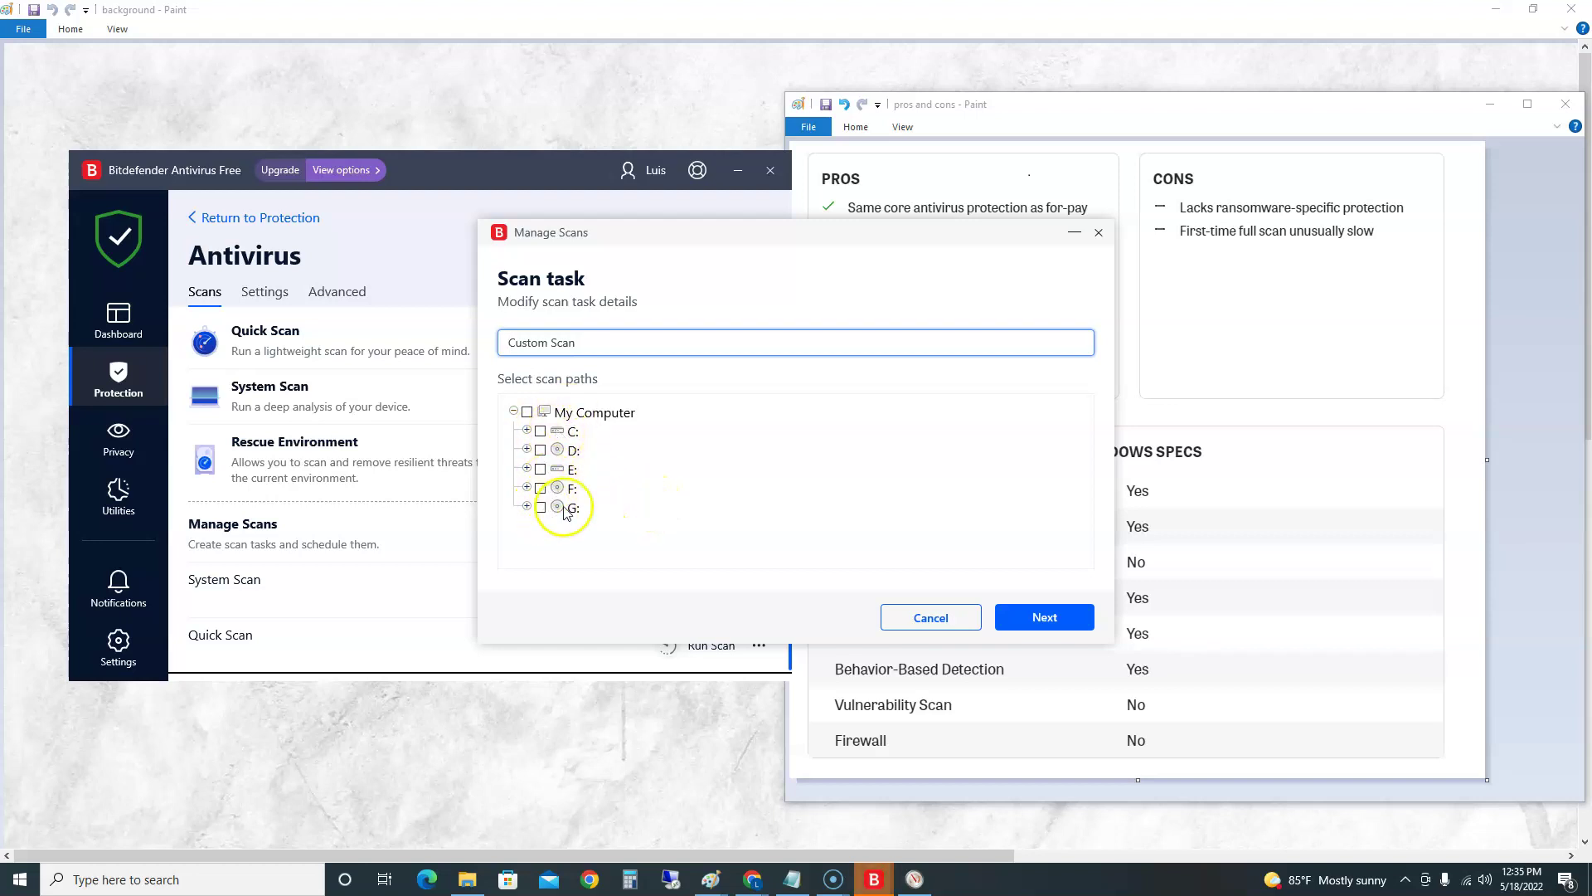
{"action": "left_click", "coordinate": [541, 452]}
{"action": "left_click", "coordinate": [1099, 233]}
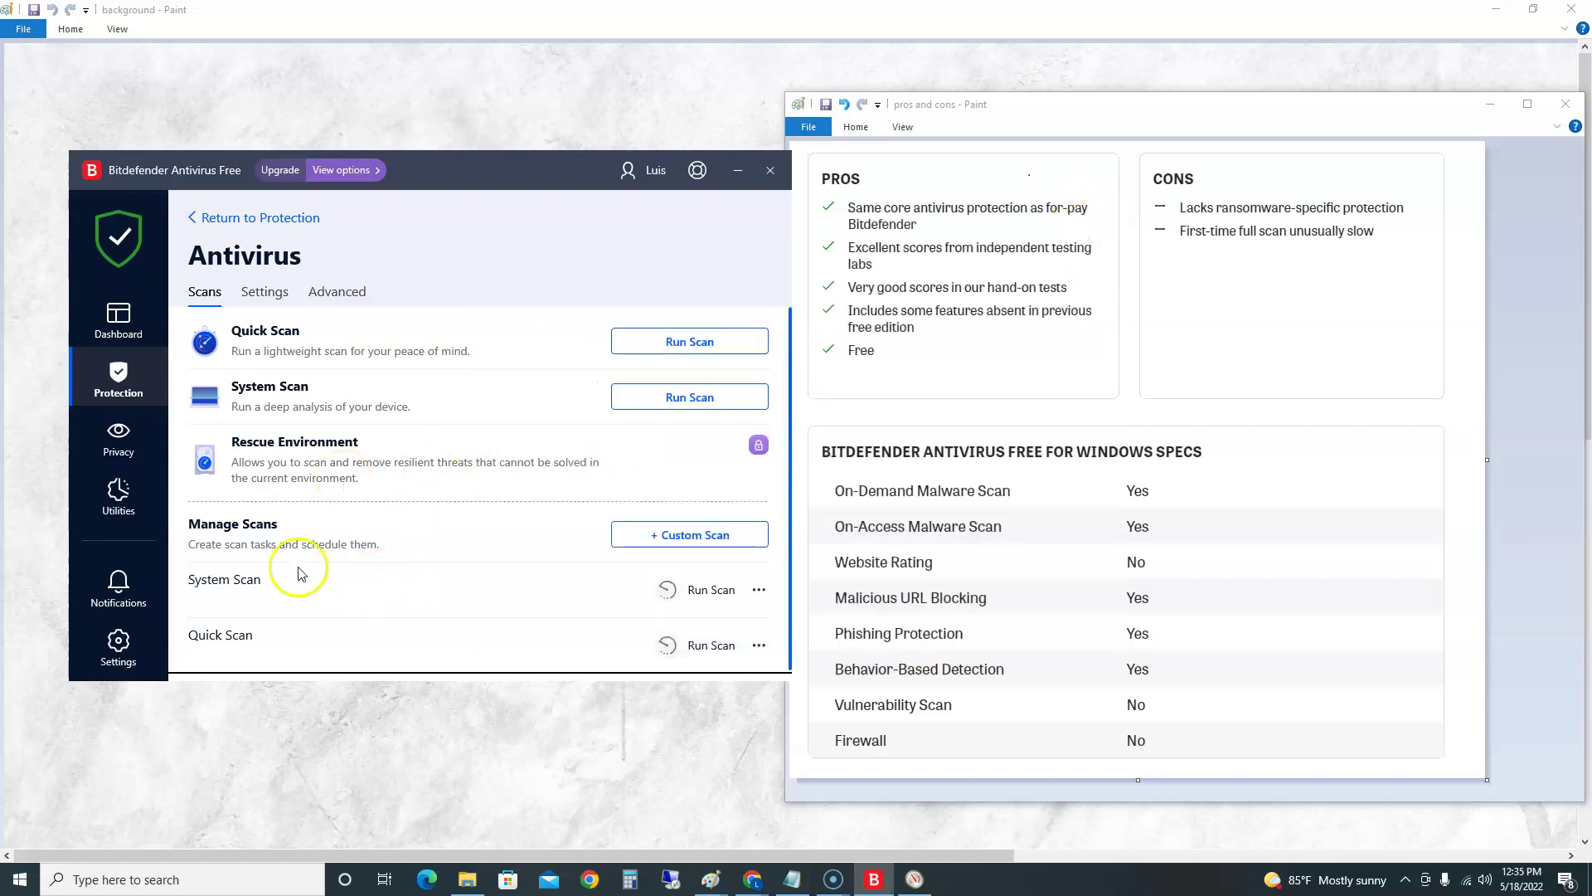
From Settings > Manage exceptions, add a new exception and place the cursor in its empty path field.
{"action": "left_click", "coordinate": [268, 298]}
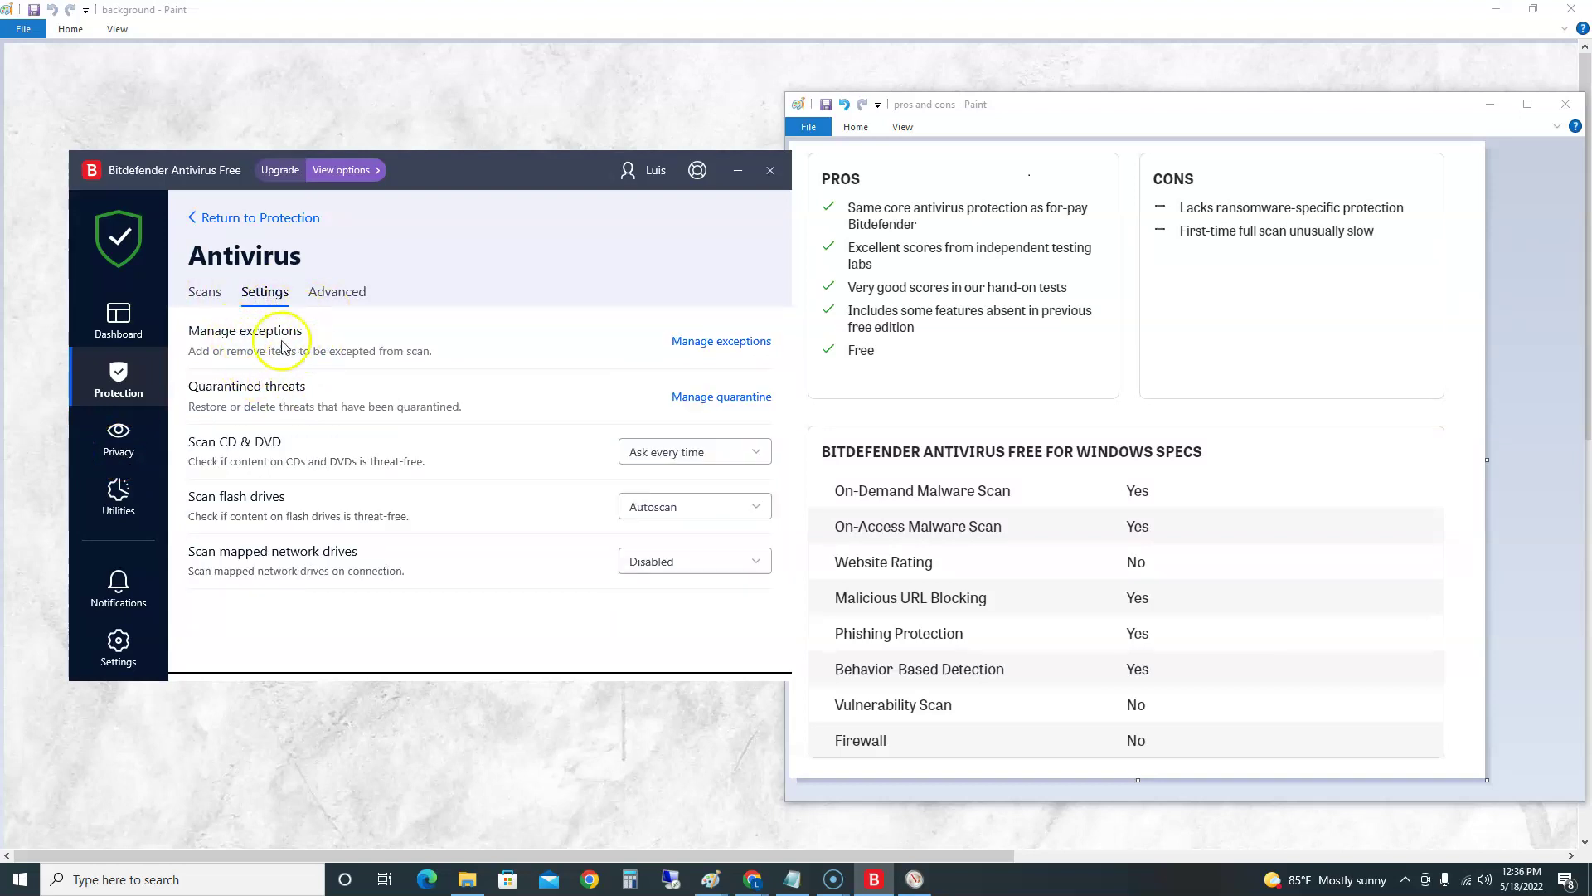
{"action": "left_click", "coordinate": [699, 343]}
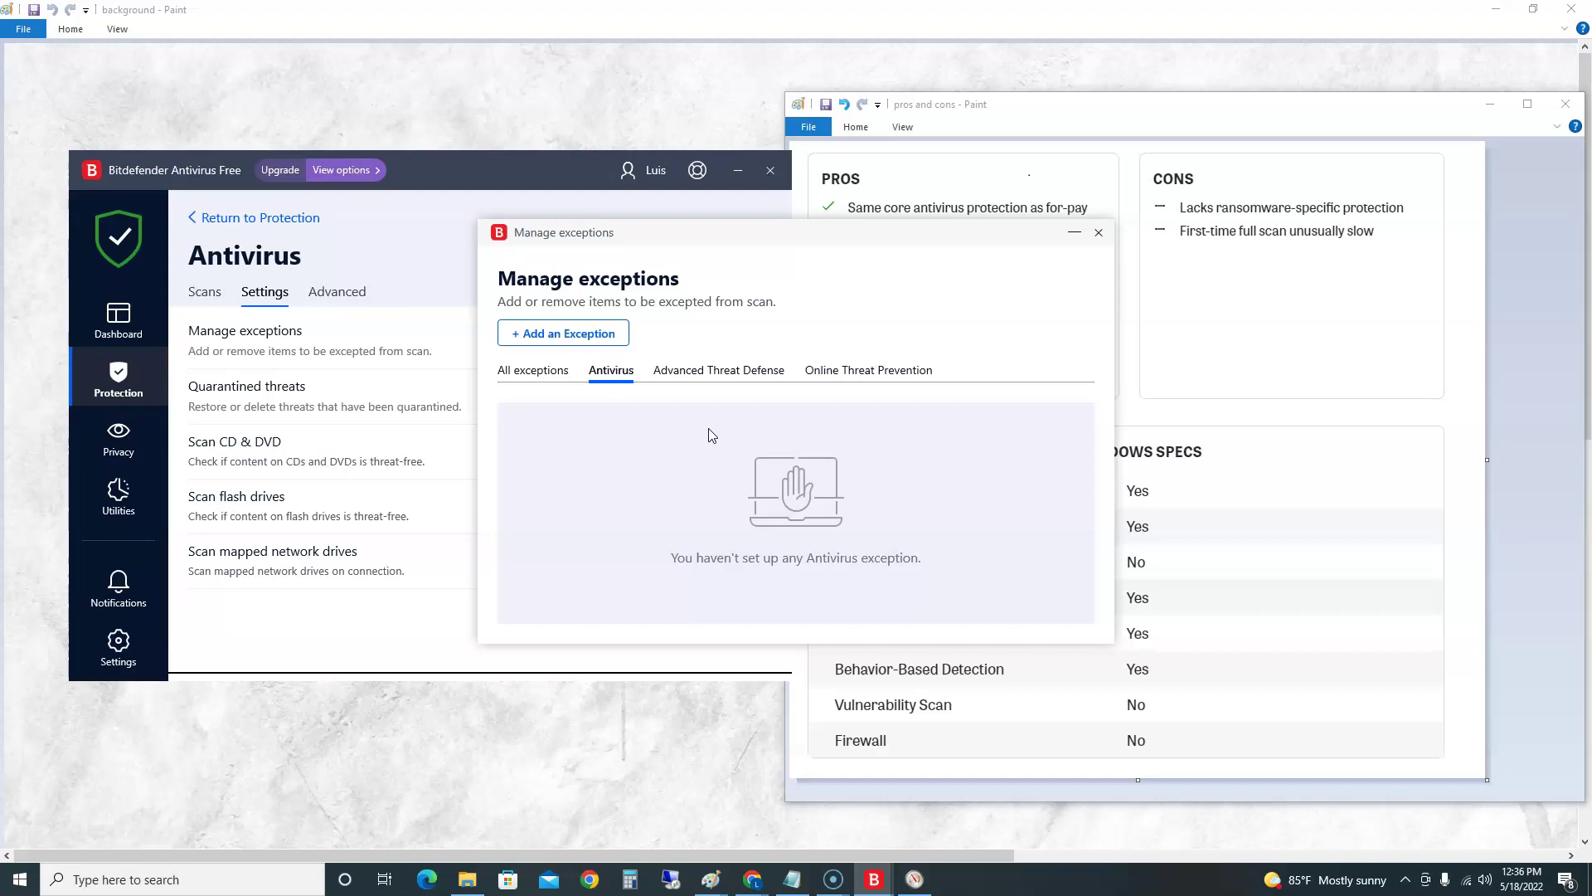
{"action": "left_click", "coordinate": [549, 333]}
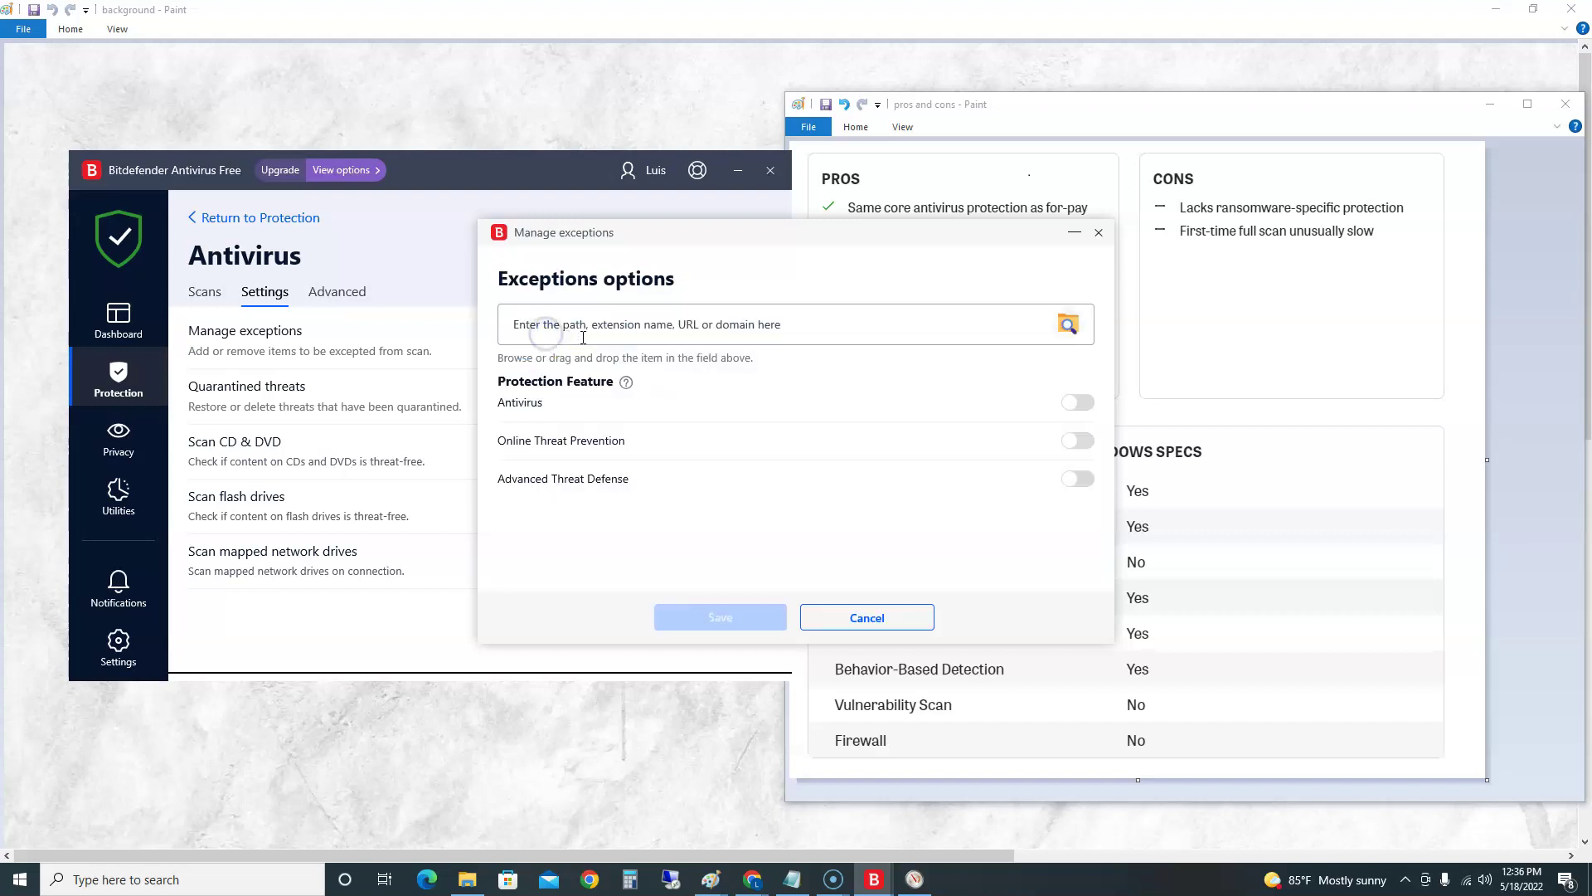
{"action": "left_click", "coordinate": [654, 331]}
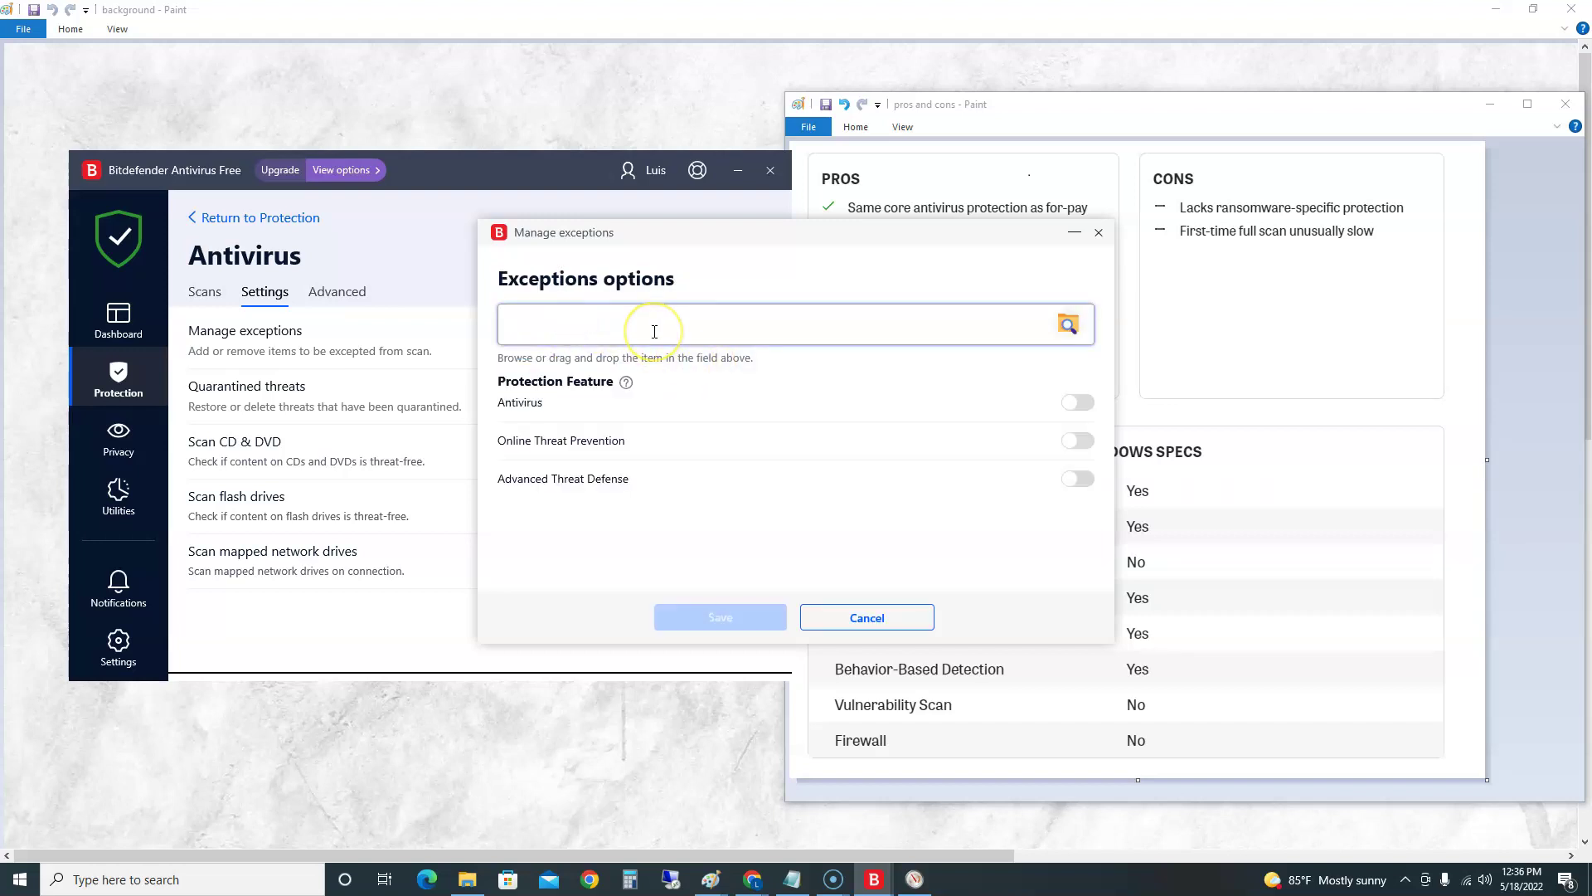
In File Explorer, open Desktop > YT Videos Screenshots > Bitdefender free and select its full folder path.
{"action": "left_click", "coordinate": [467, 877]}
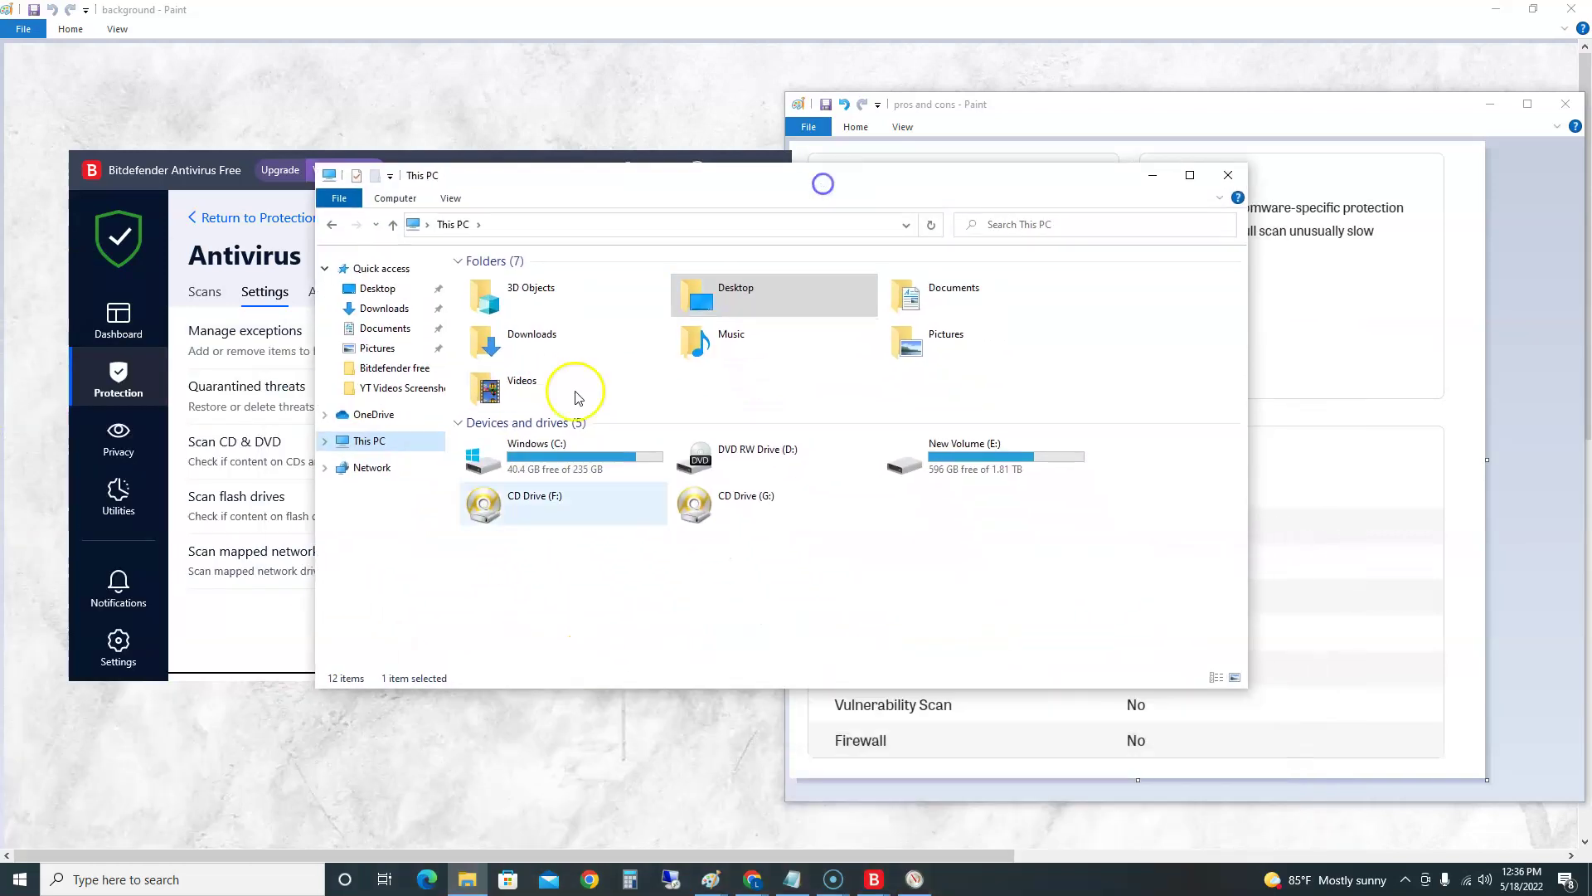
{"action": "left_click", "coordinate": [693, 505]}
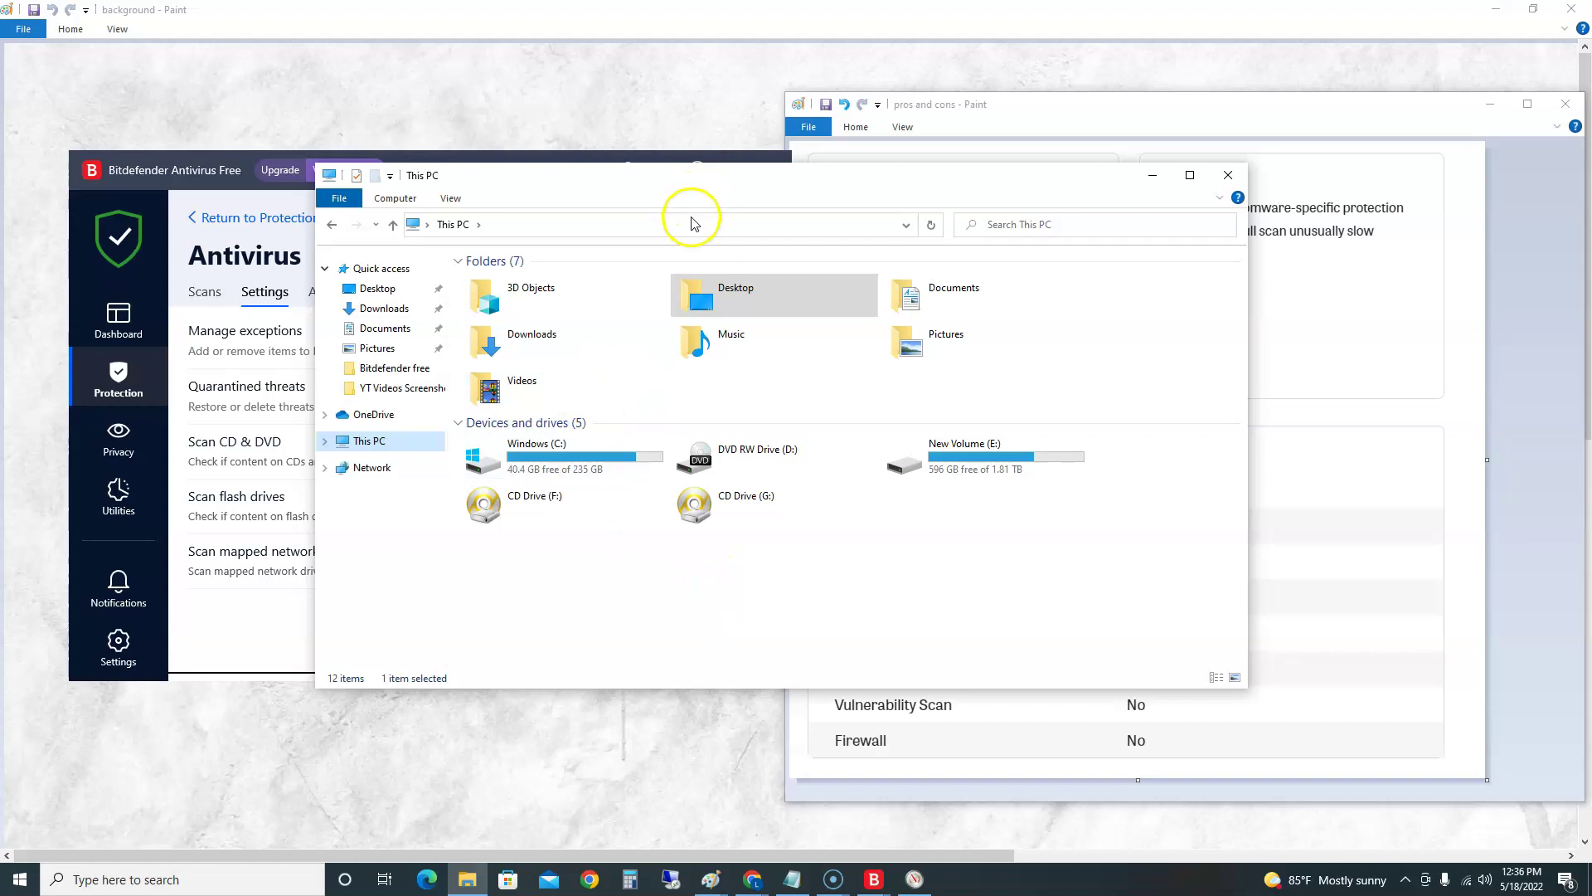
{"action": "left_click", "coordinate": [722, 306]}
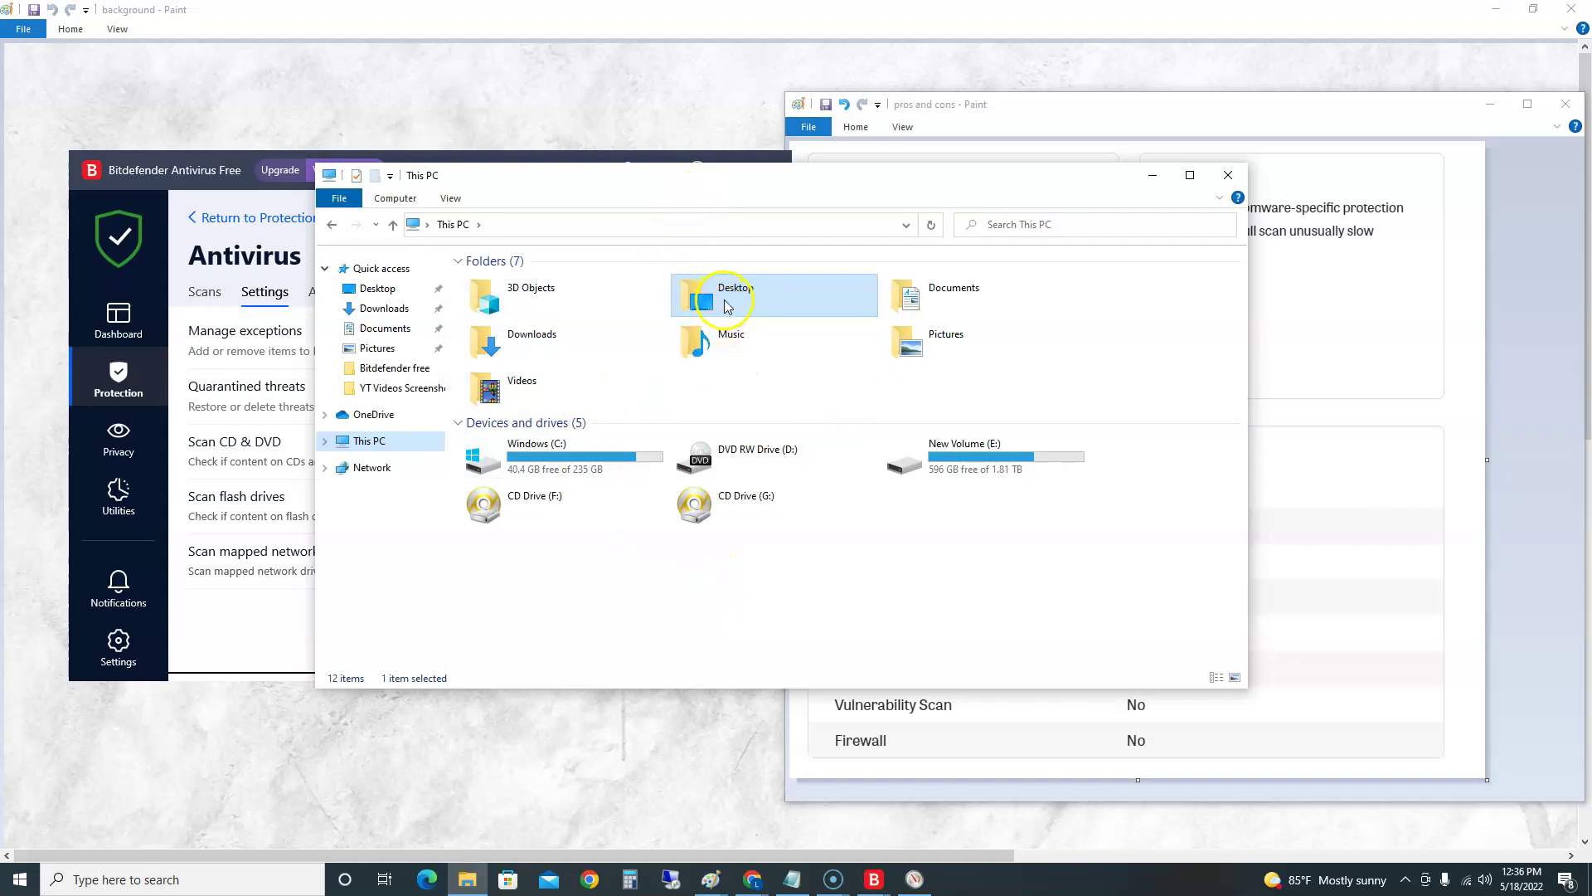
{"action": "double_click", "coordinate": [833, 361]}
{"action": "left_click", "coordinate": [334, 224]}
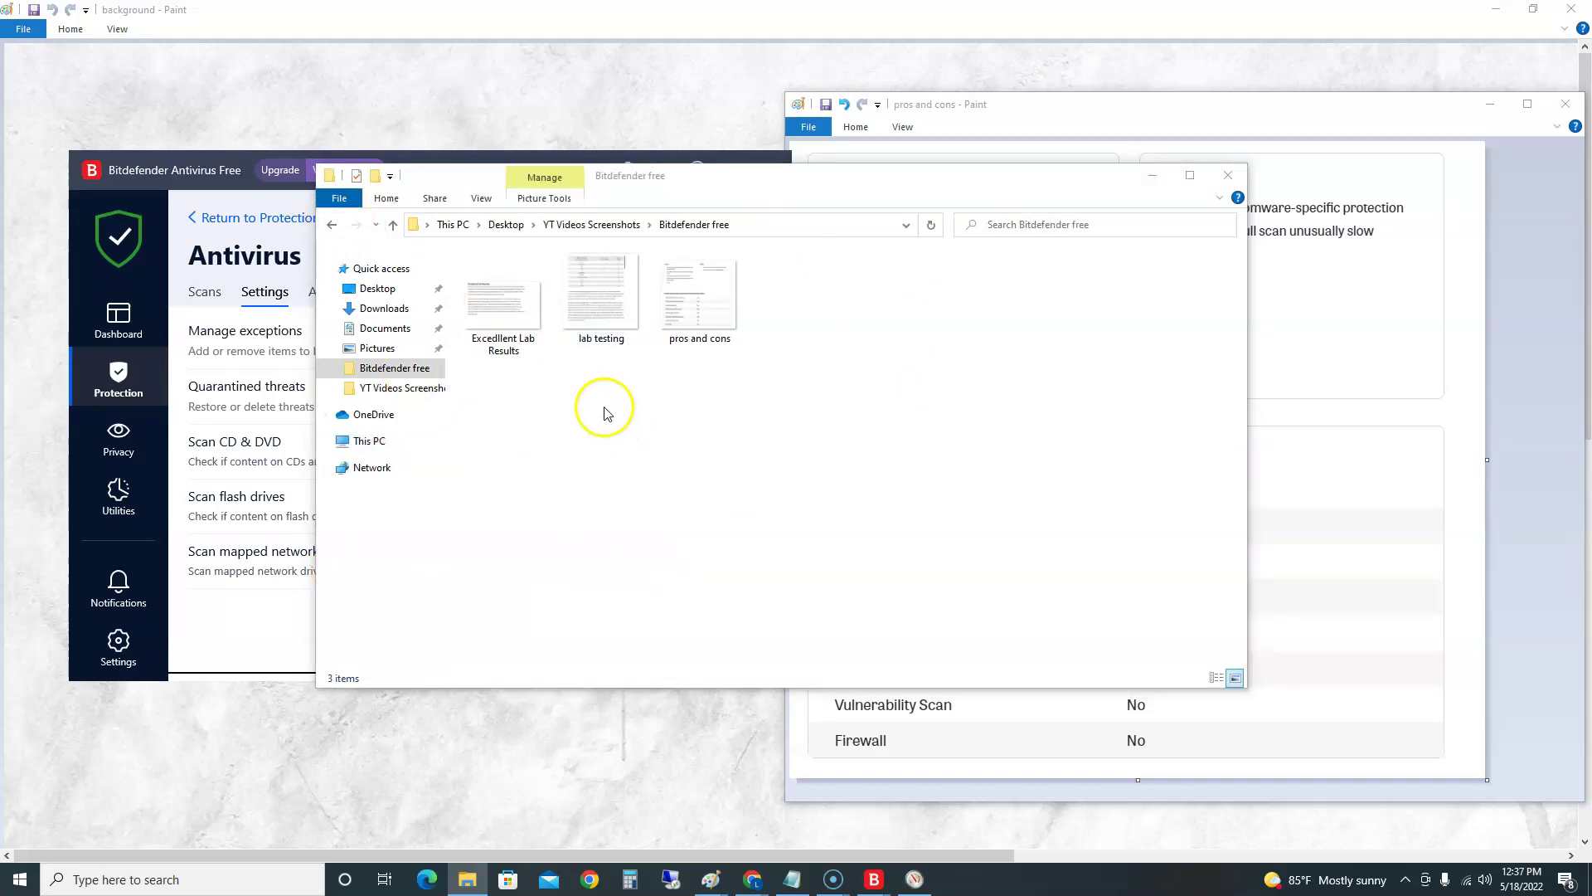
{"action": "left_click", "coordinate": [505, 305]}
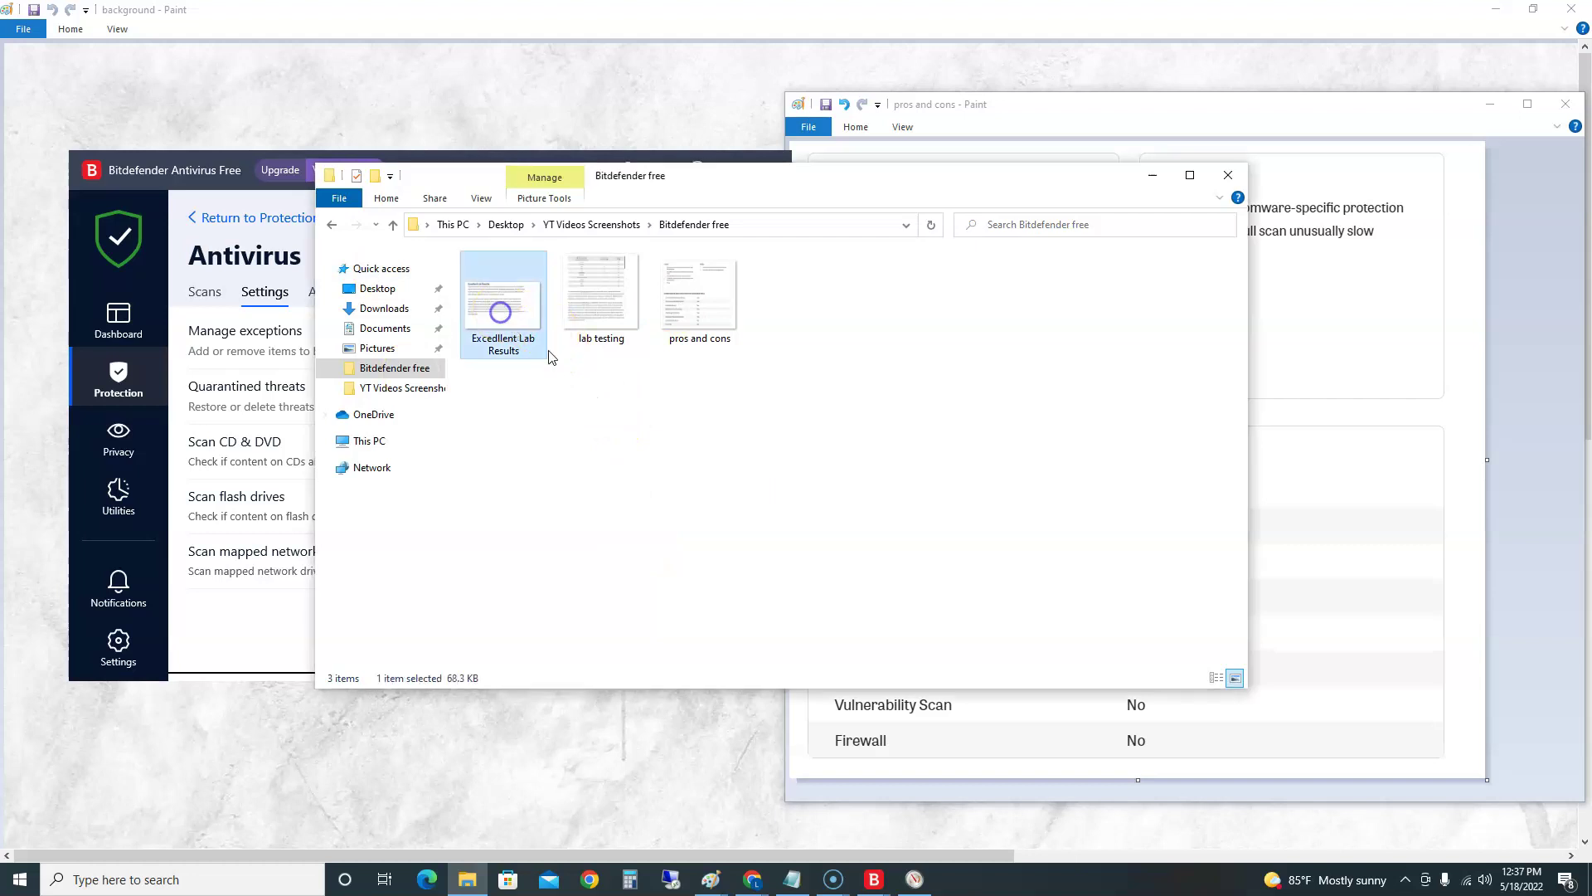
{"action": "left_click", "coordinate": [777, 226]}
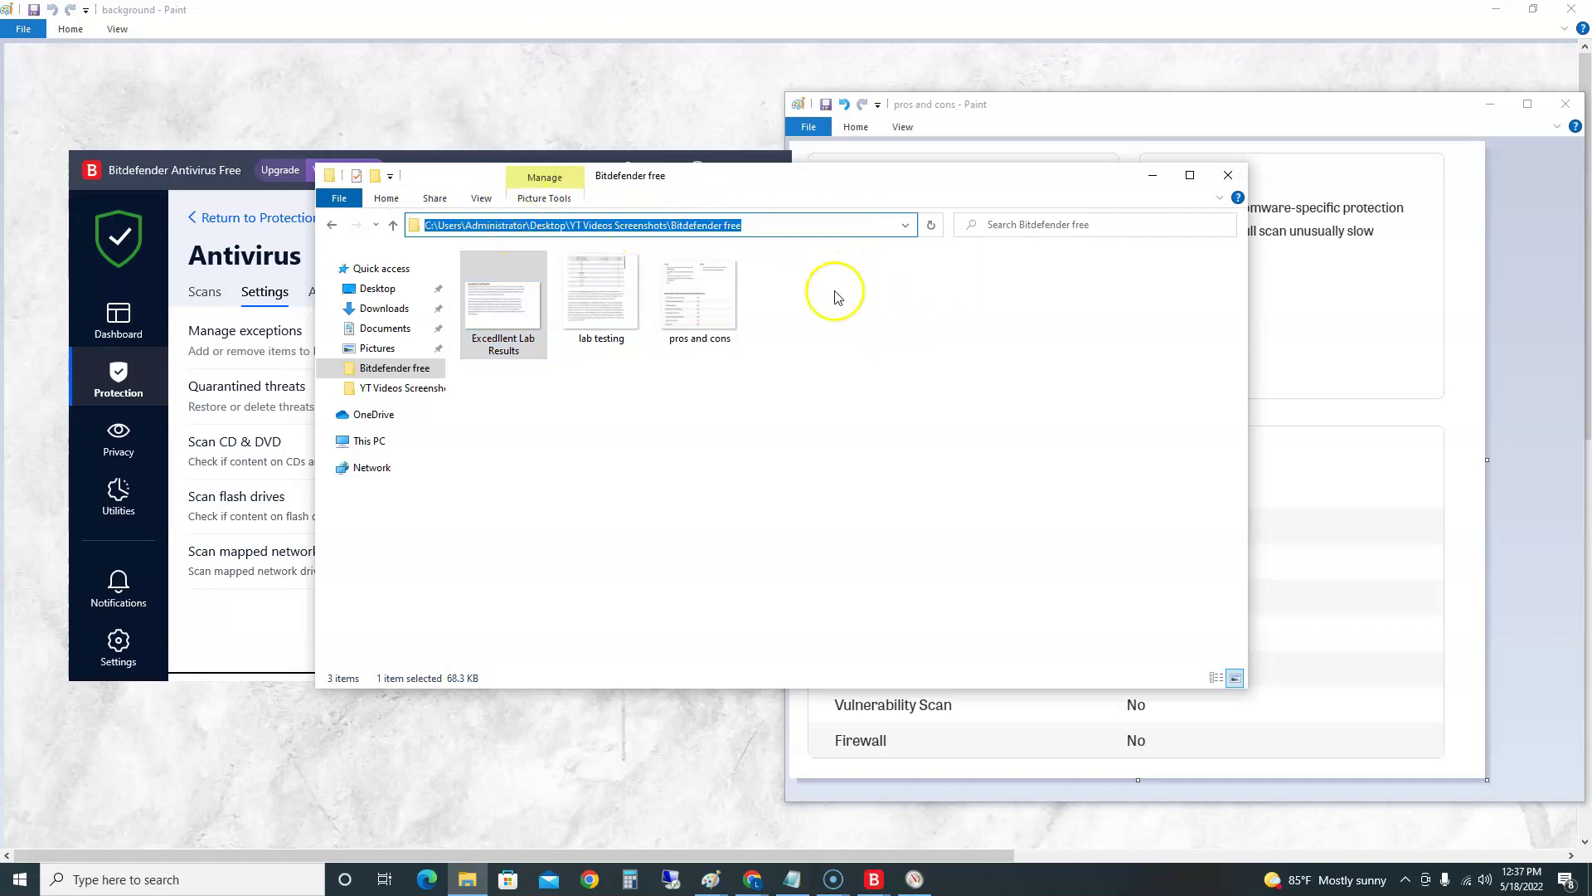
Close File Explorer and cancel the exception form without adding any path.
{"action": "left_click", "coordinate": [1158, 178]}
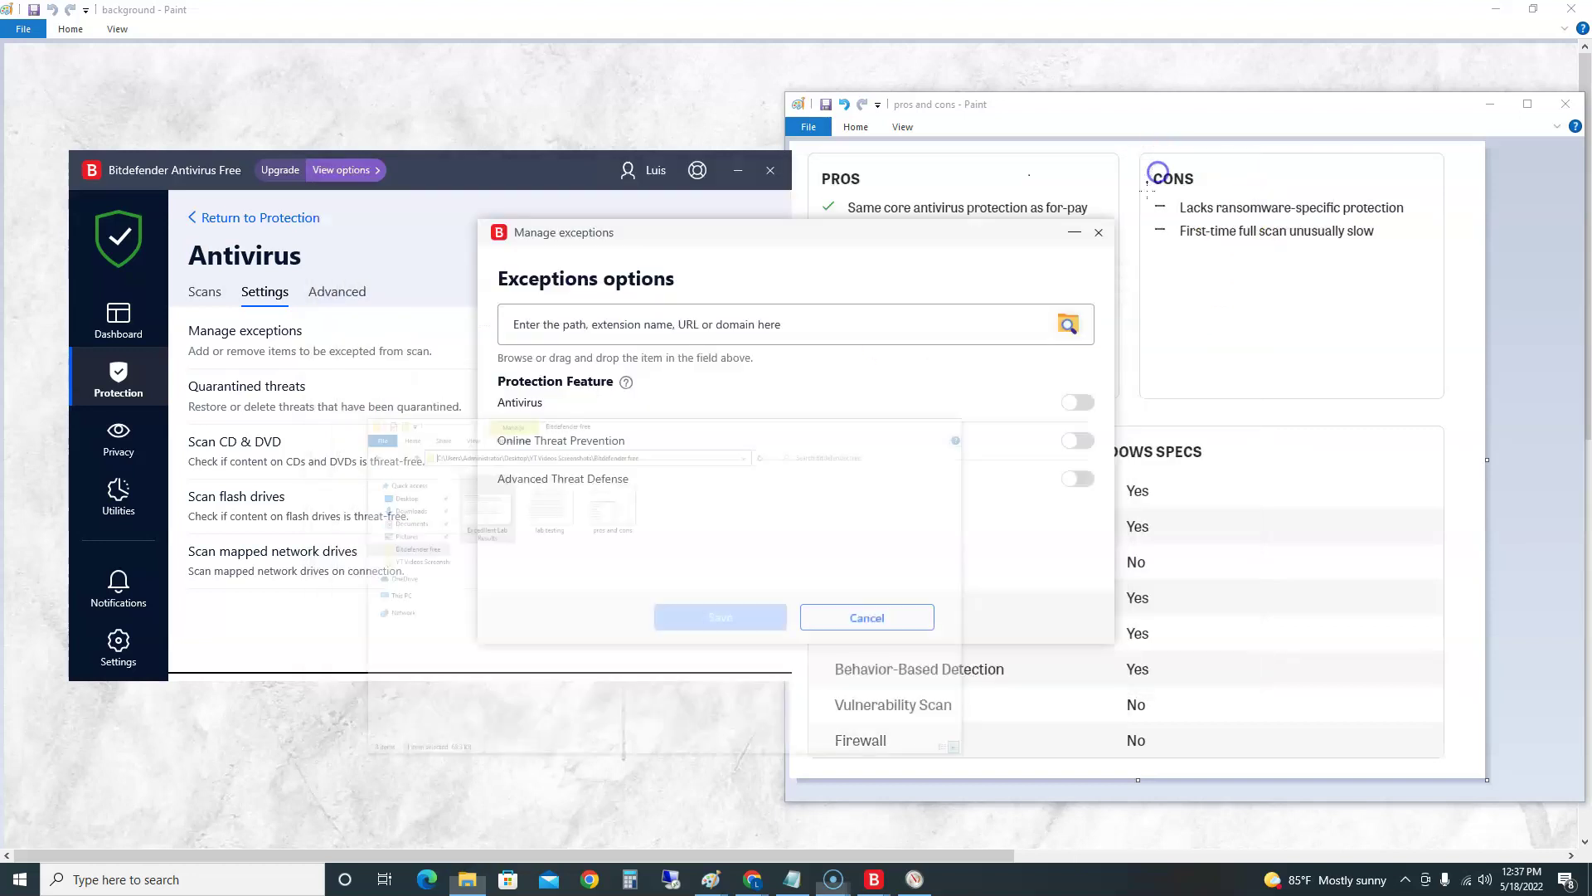
{"action": "left_click", "coordinate": [705, 317]}
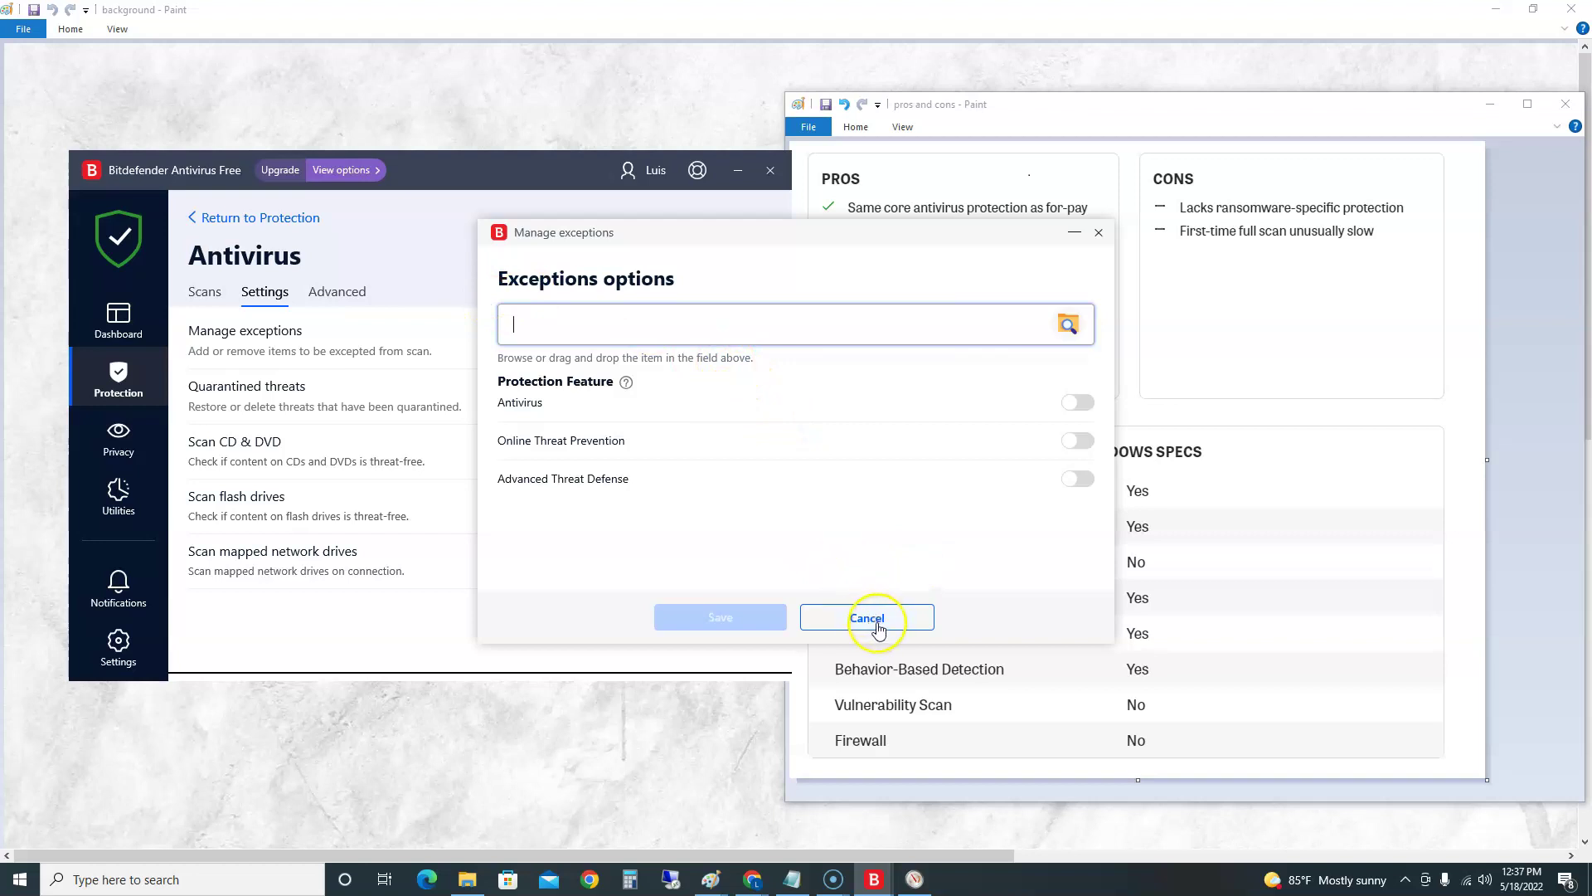
{"action": "left_click", "coordinate": [1099, 232]}
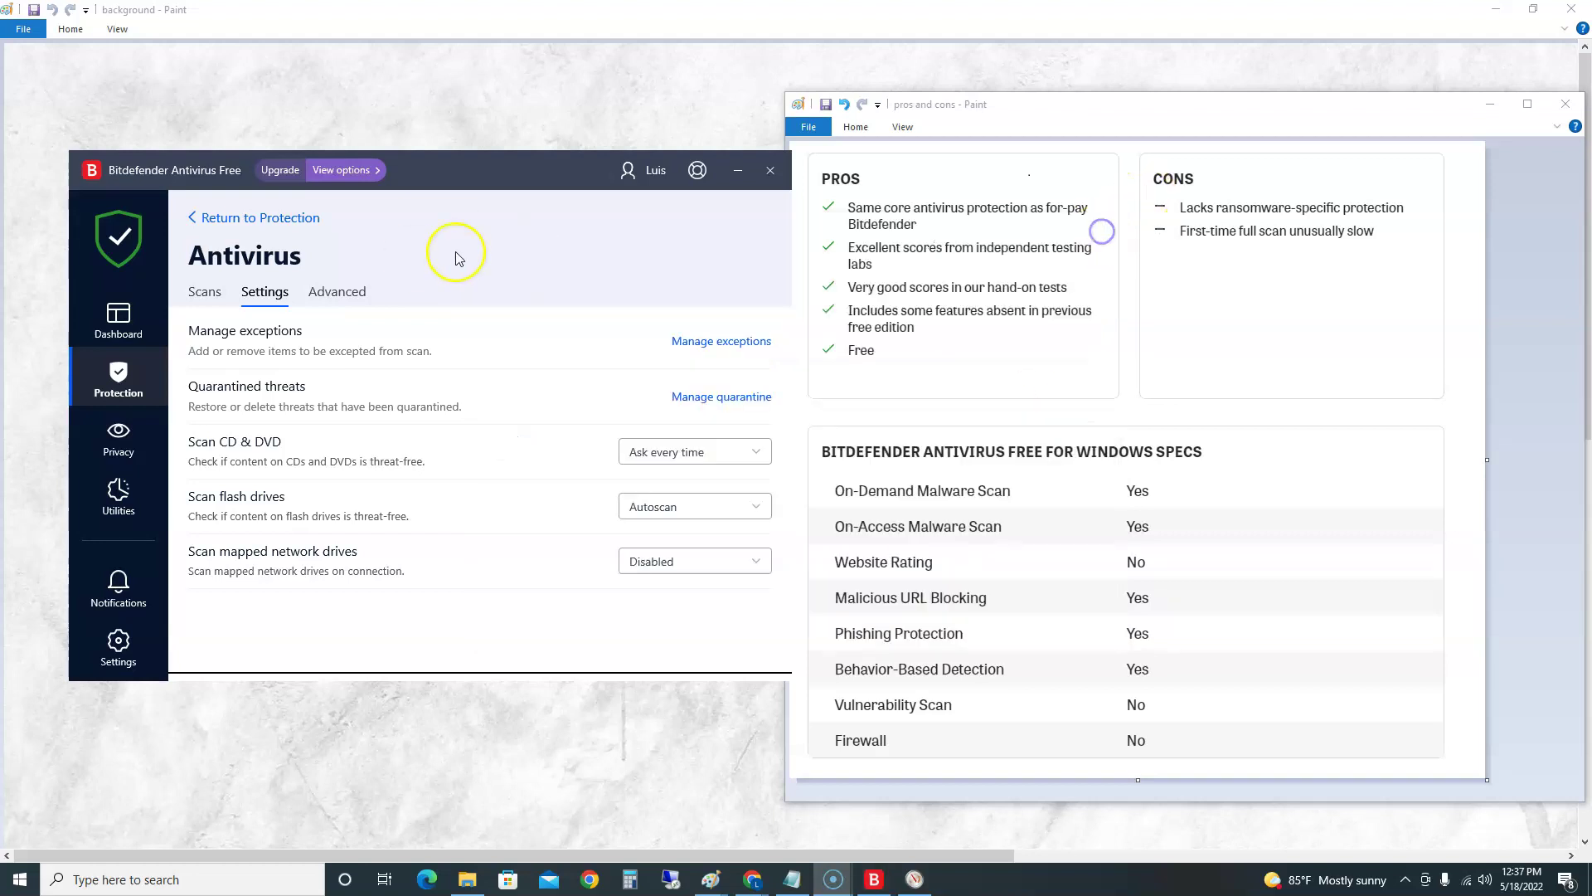
In Manage quarantine, turn on Rescan quarantine after threat information update, then close both quarantine windows.
{"action": "left_click", "coordinate": [715, 399]}
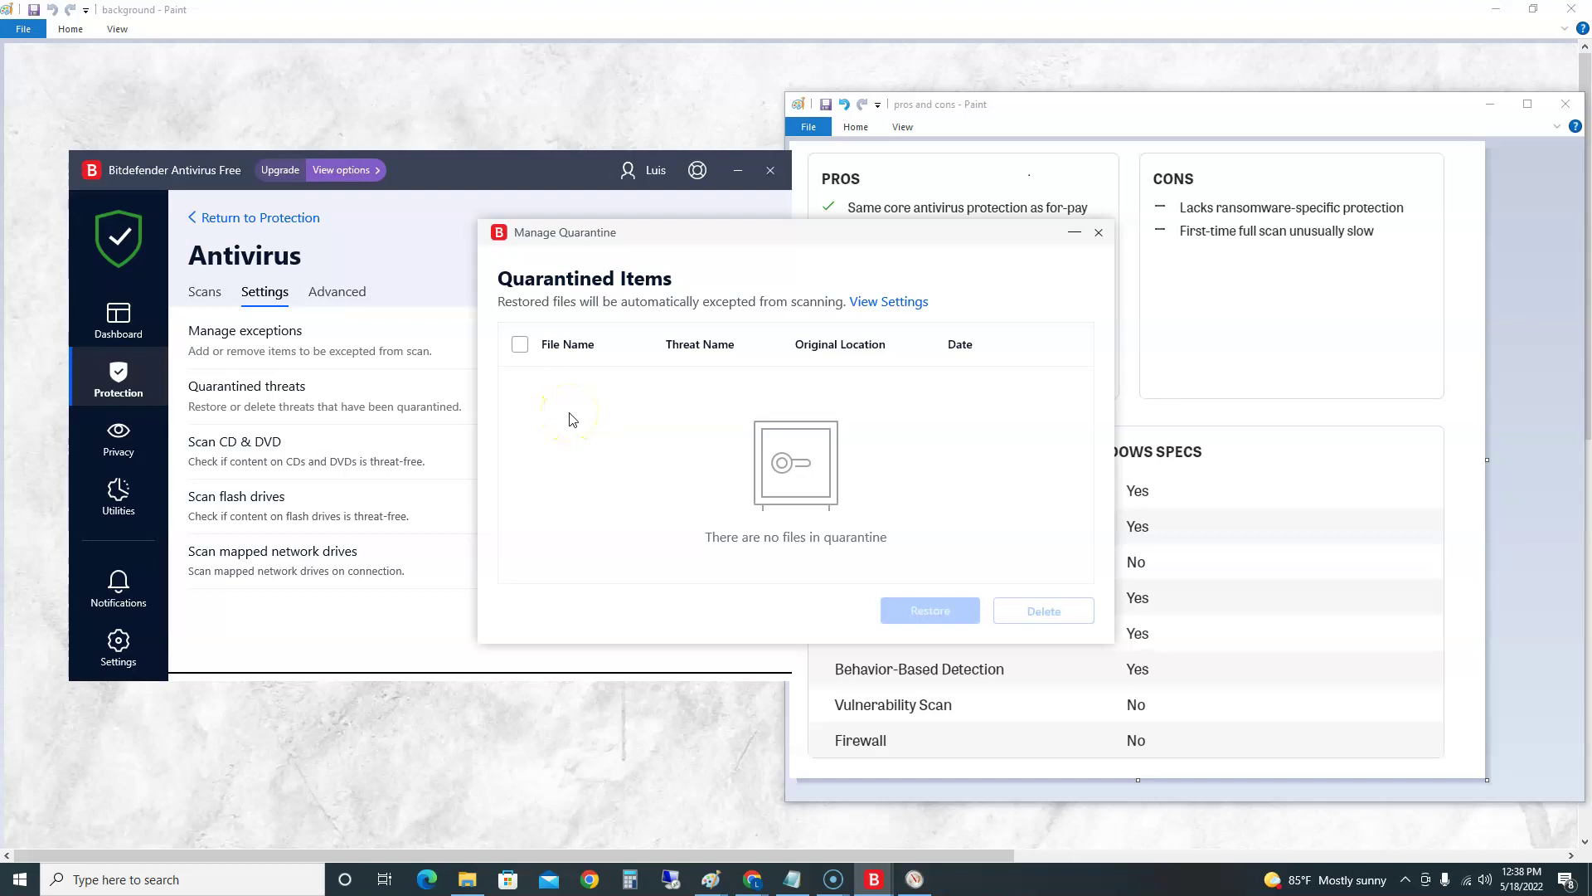
{"action": "left_click", "coordinate": [660, 419]}
{"action": "left_click", "coordinate": [887, 302]}
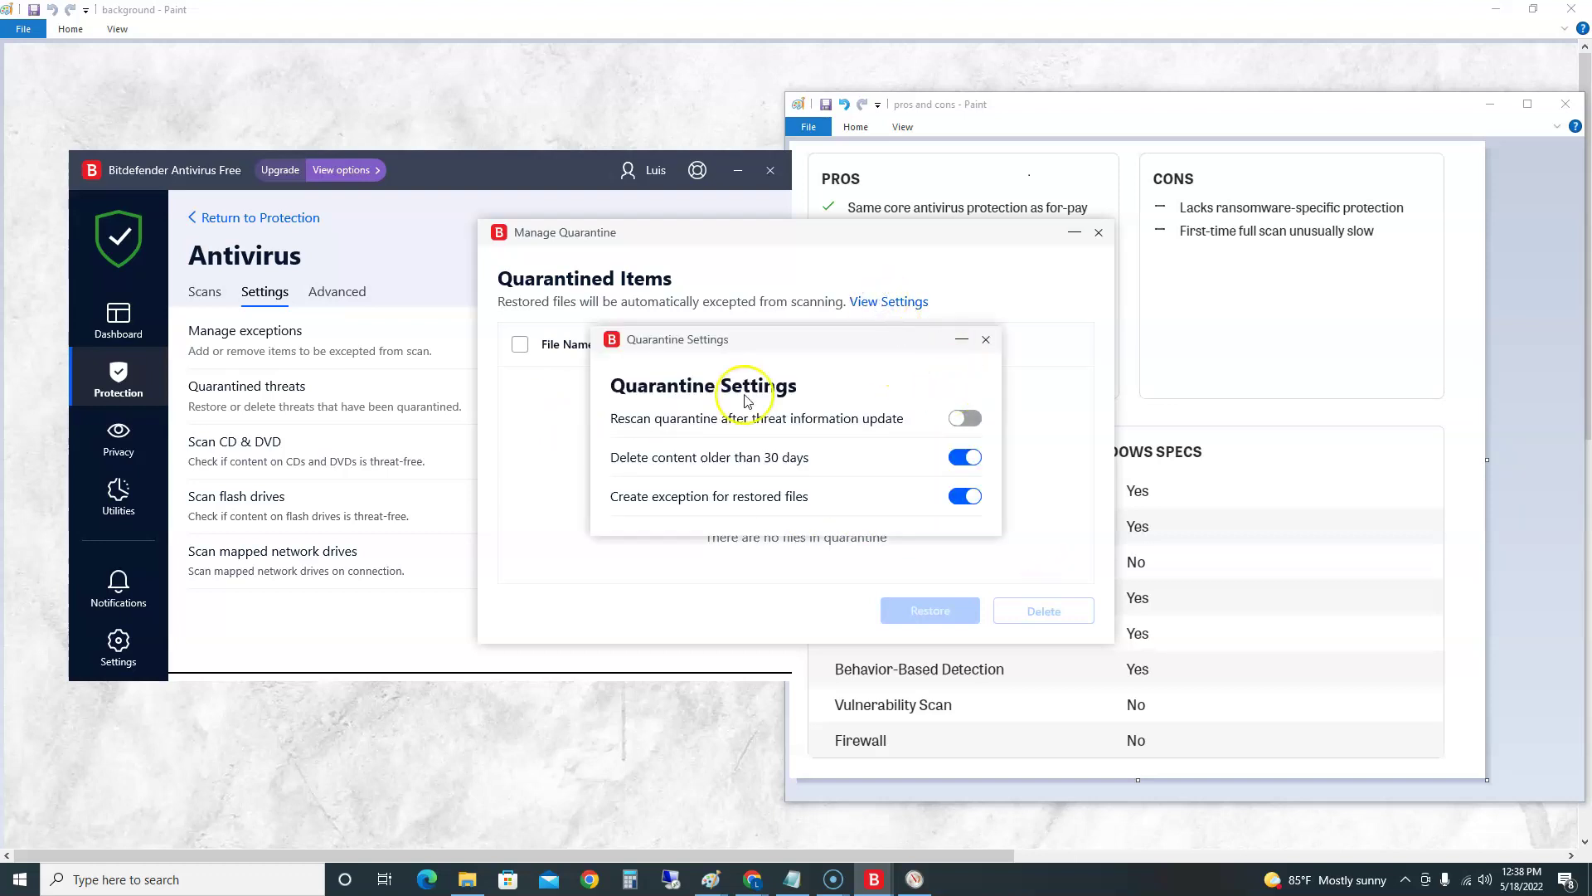
{"action": "left_click", "coordinate": [965, 418]}
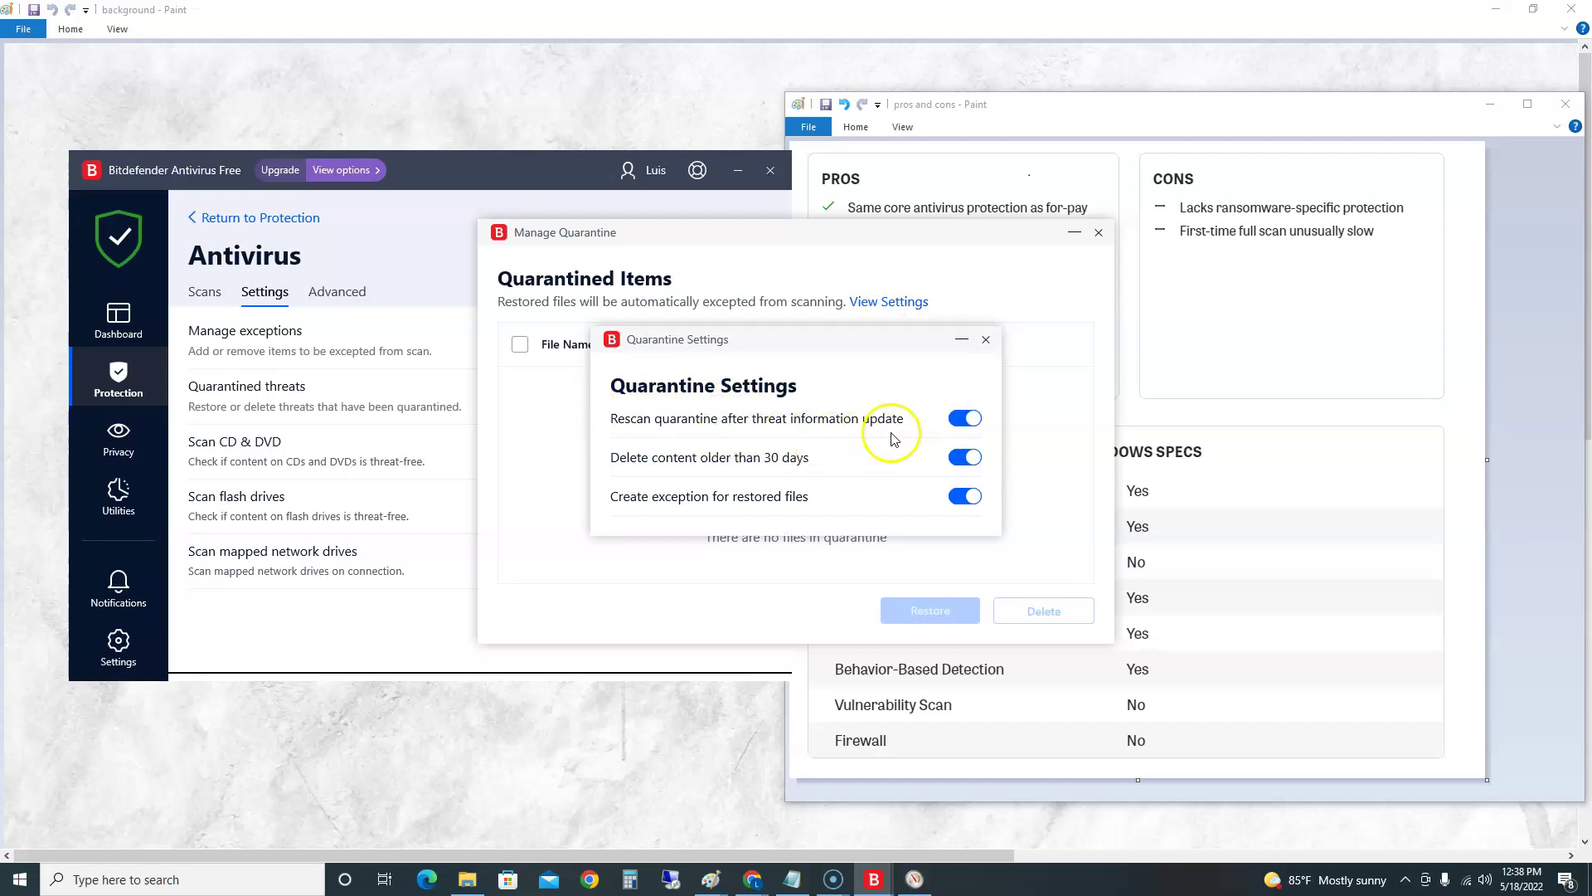
{"action": "left_click", "coordinate": [986, 339]}
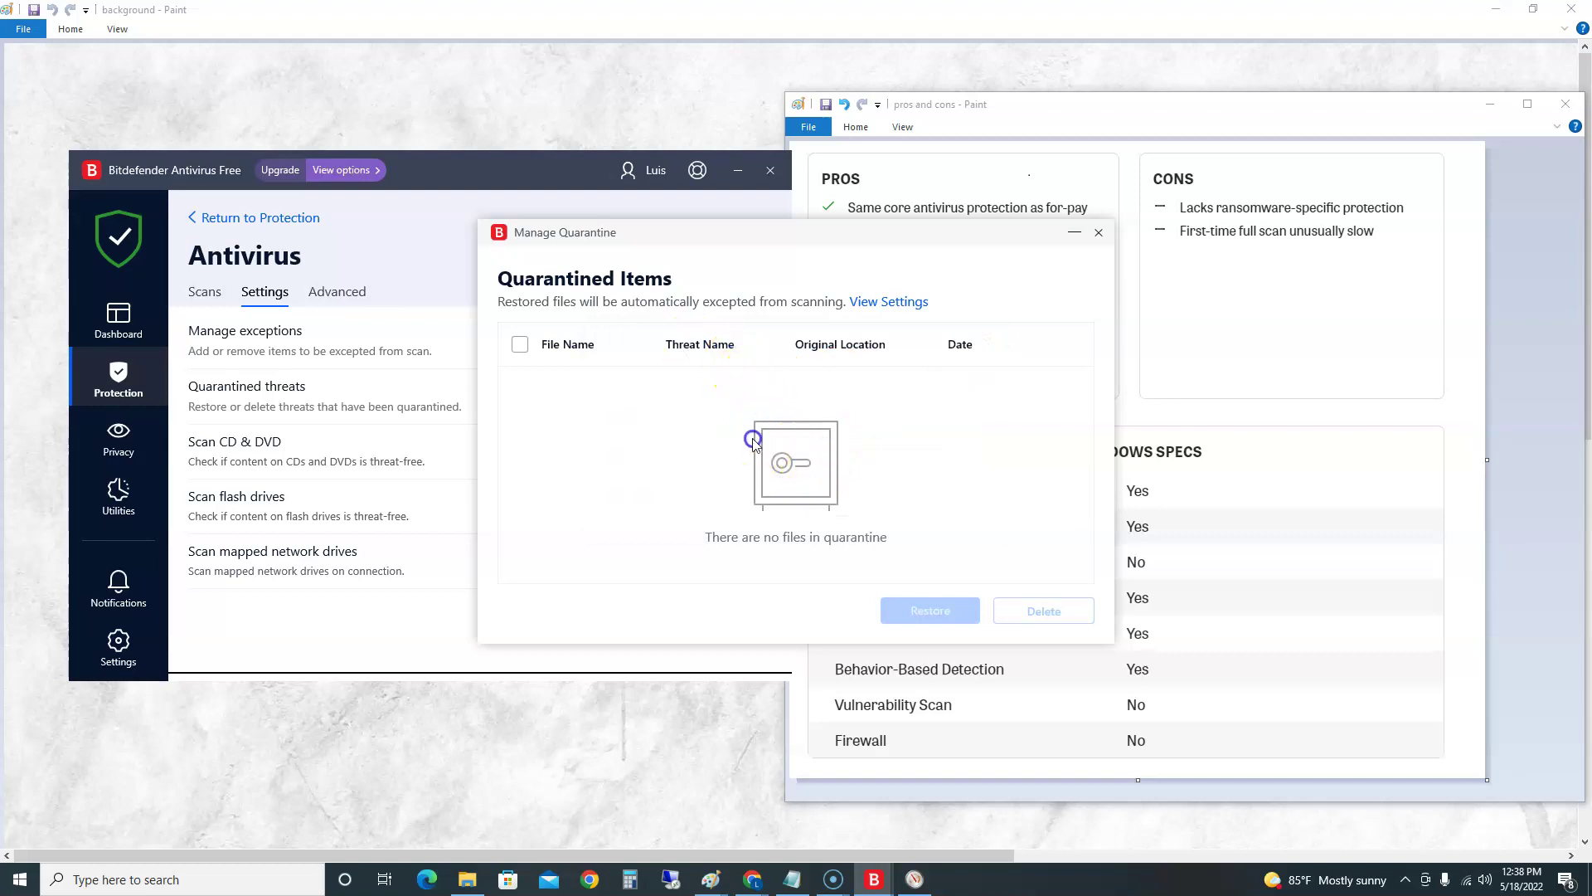
{"action": "left_click", "coordinate": [1099, 233]}
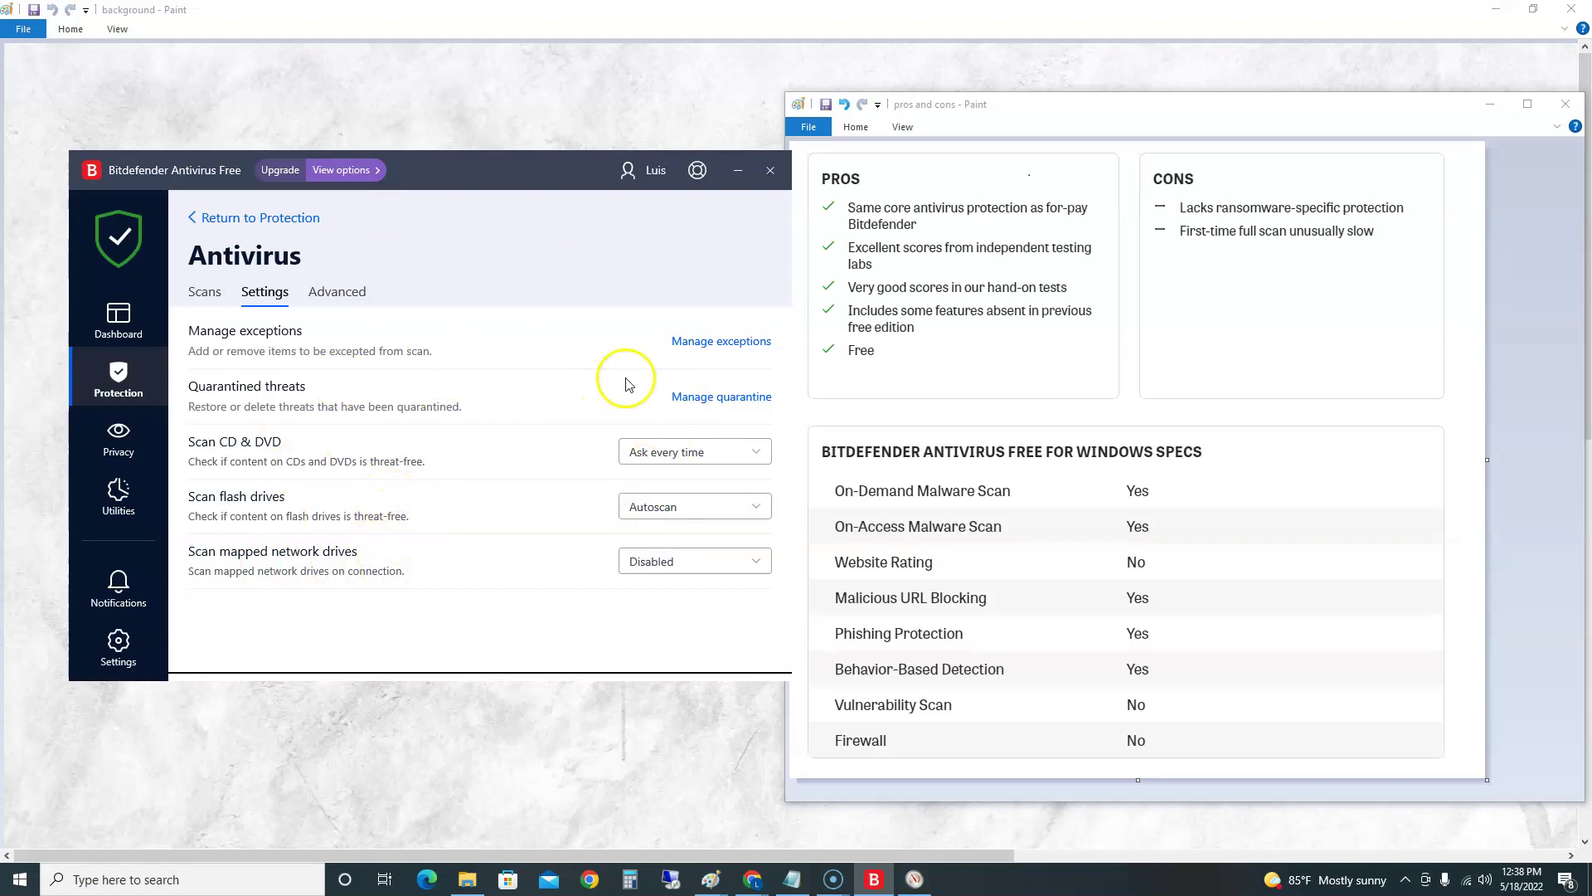
Look through the locked Advanced scan options and the Privacy features page.
{"action": "left_click", "coordinate": [336, 292]}
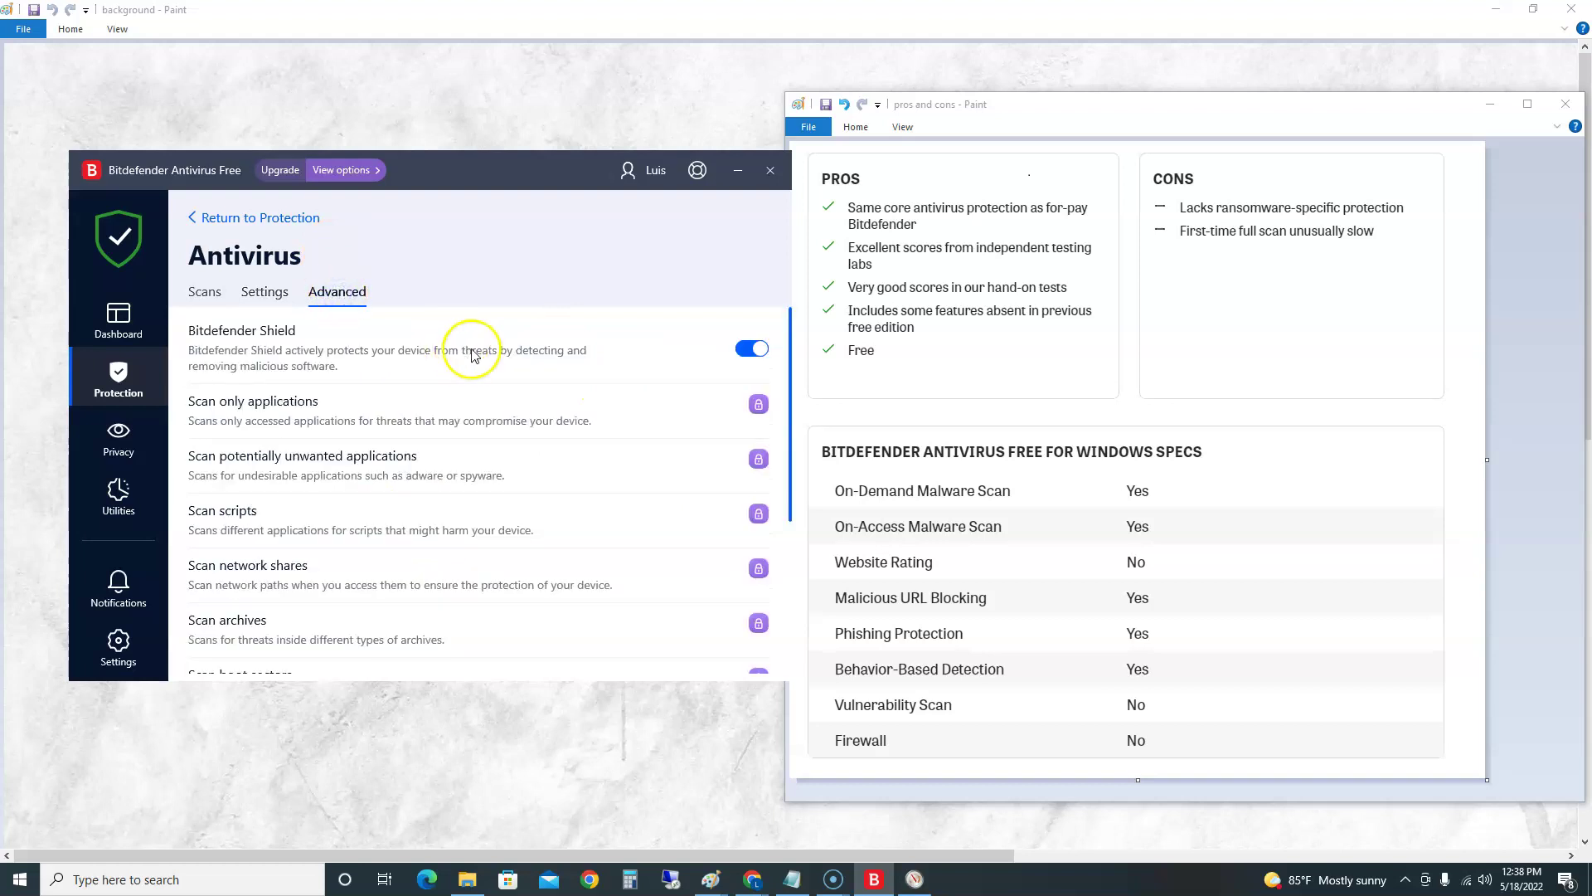
{"action": "scroll", "coordinate": [572, 422], "scroll_direction": "down", "scroll_amount": 2}
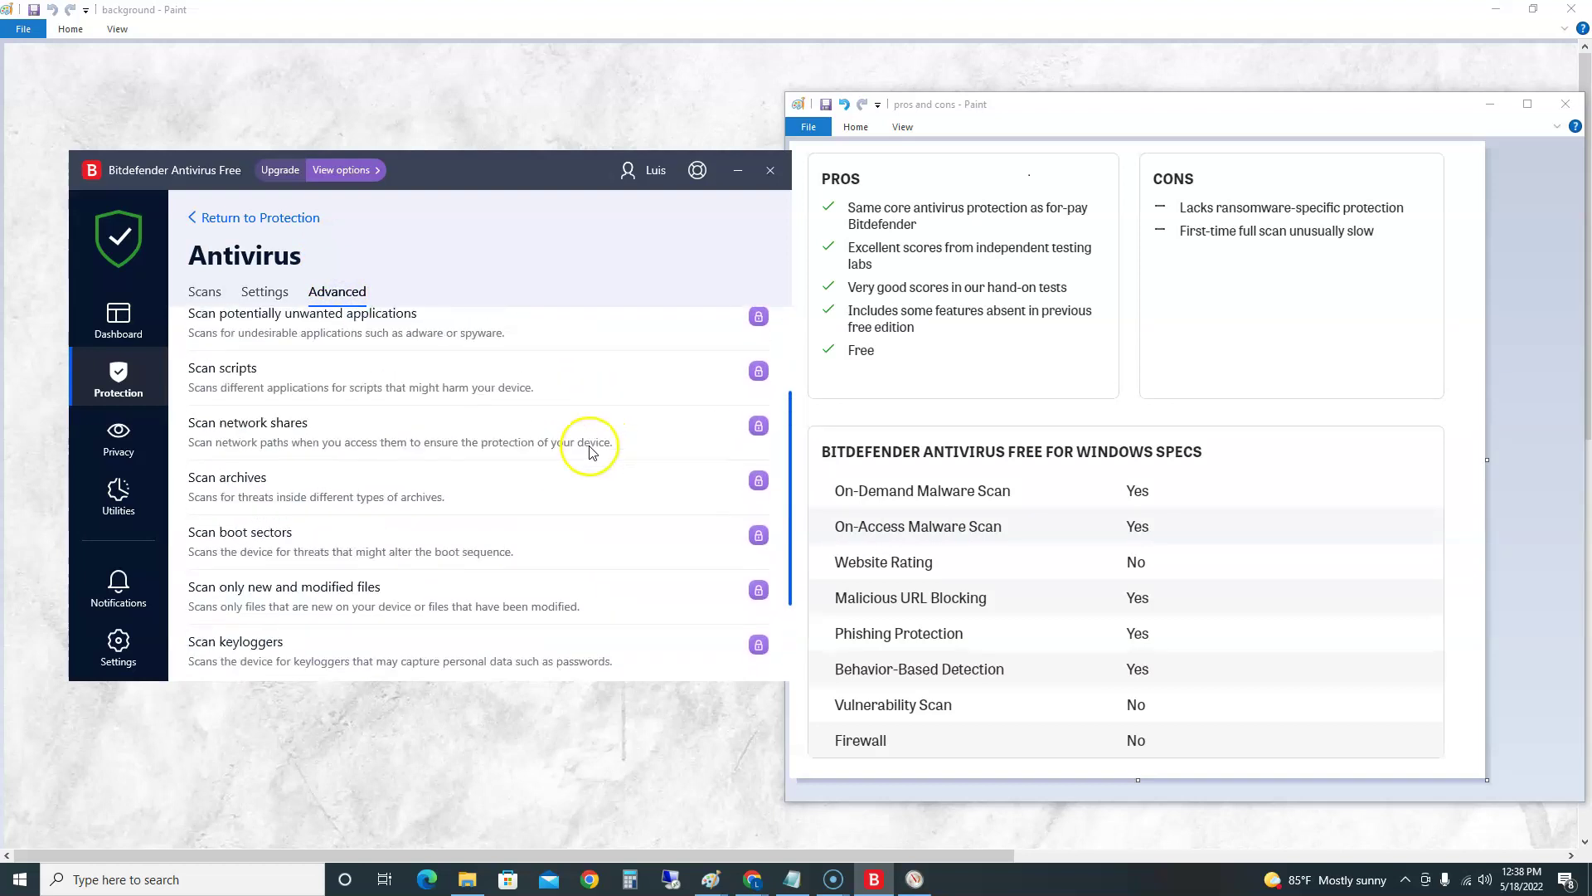
{"action": "scroll", "coordinate": [355, 394], "scroll_direction": "up", "scroll_amount": 2}
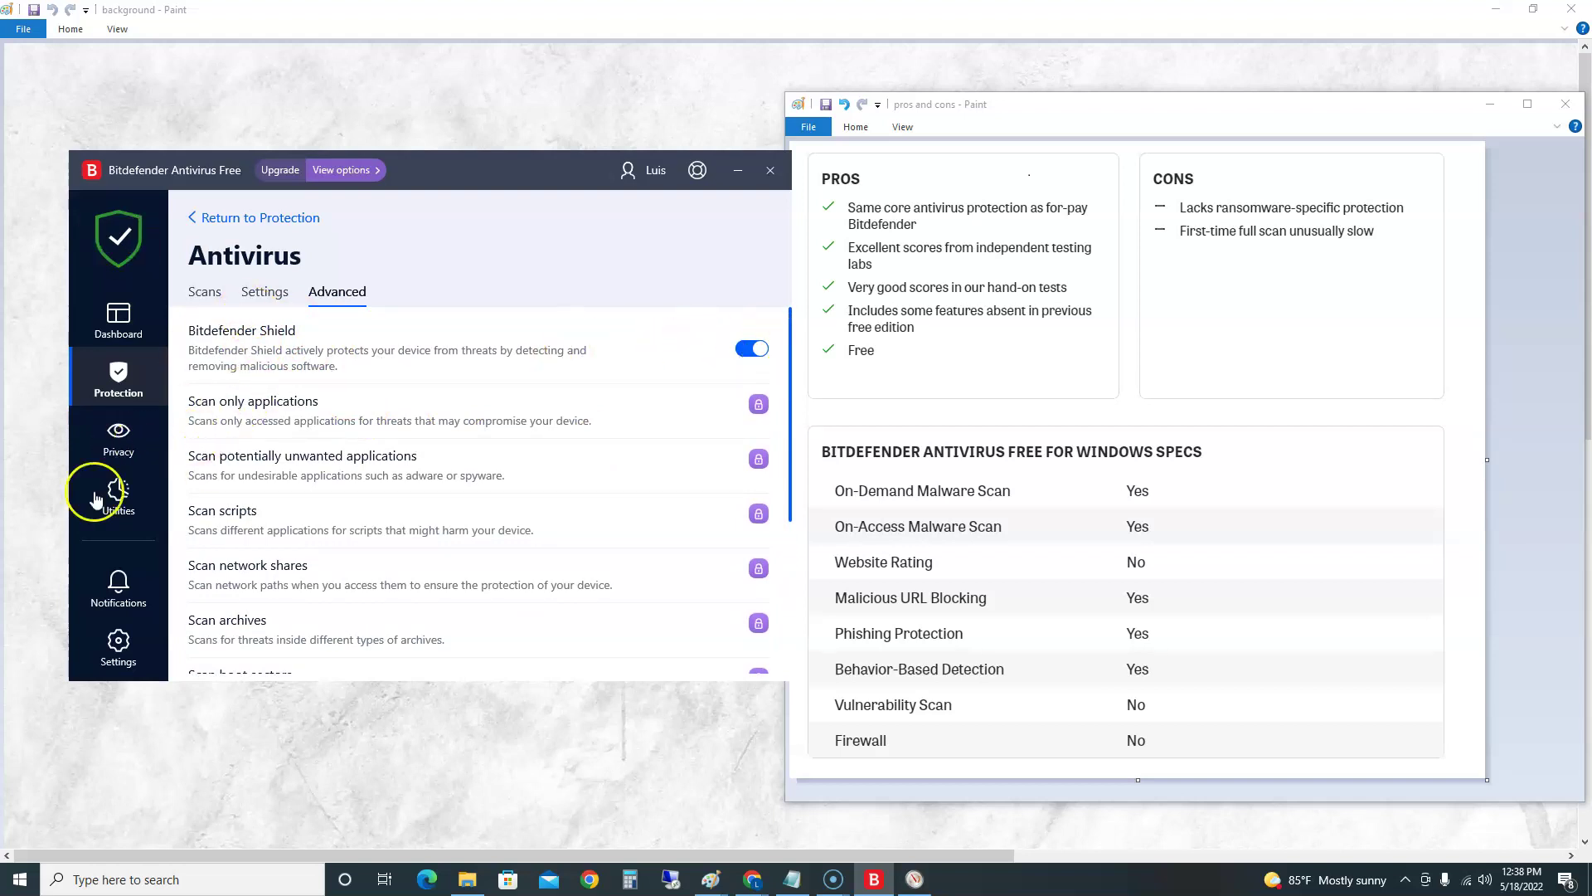
{"action": "left_click", "coordinate": [126, 448]}
{"action": "scroll", "coordinate": [603, 601], "scroll_direction": "up", "scroll_amount": 1}
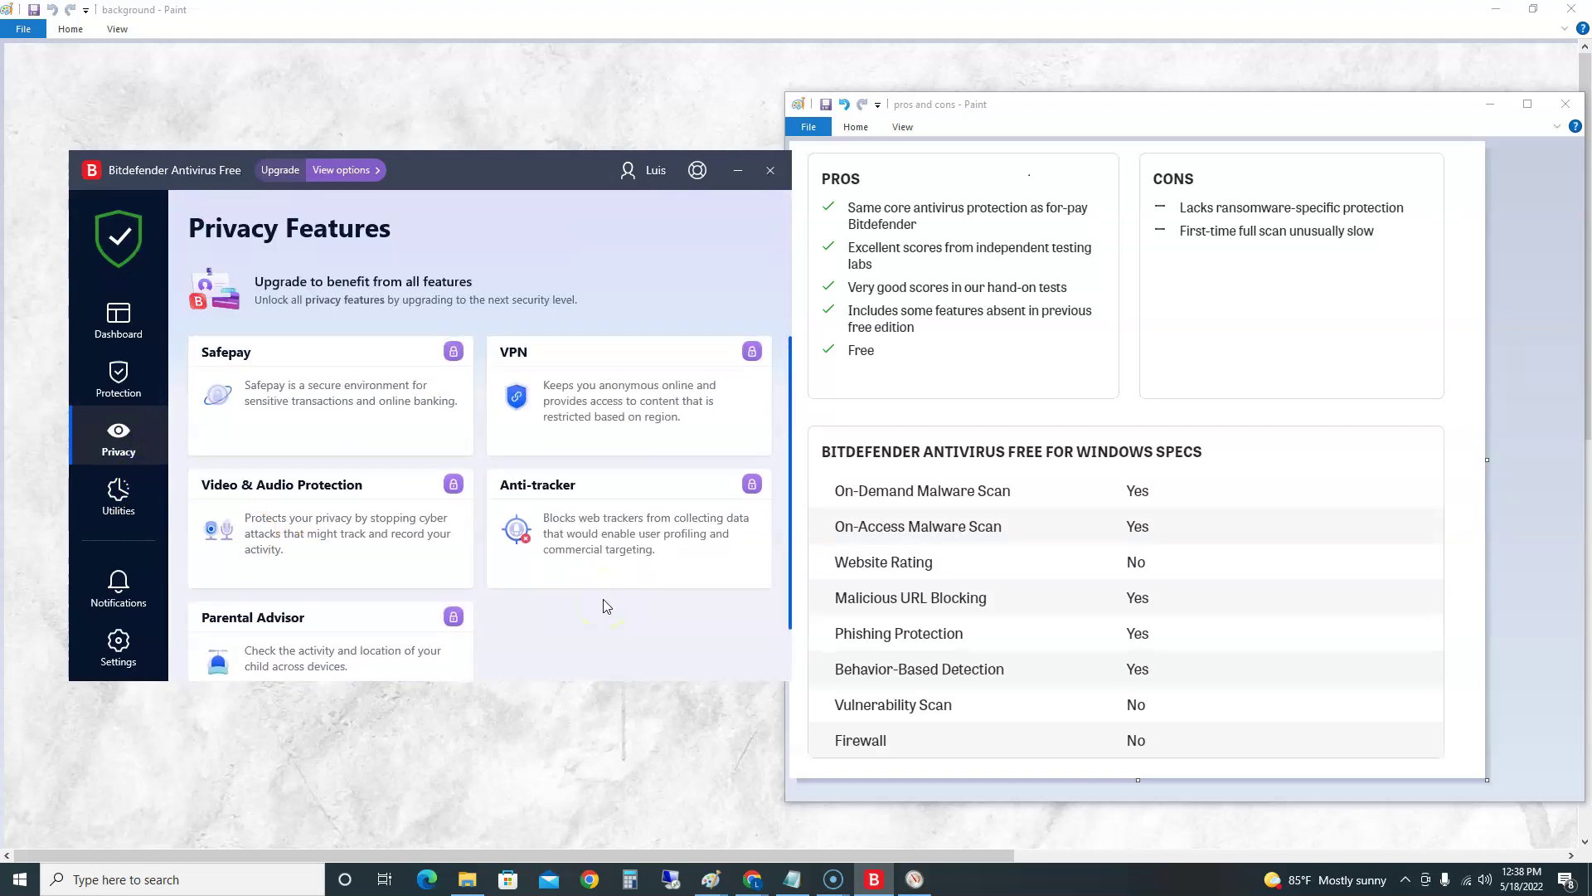
{"action": "scroll", "coordinate": [464, 443], "scroll_direction": "down", "scroll_amount": 1}
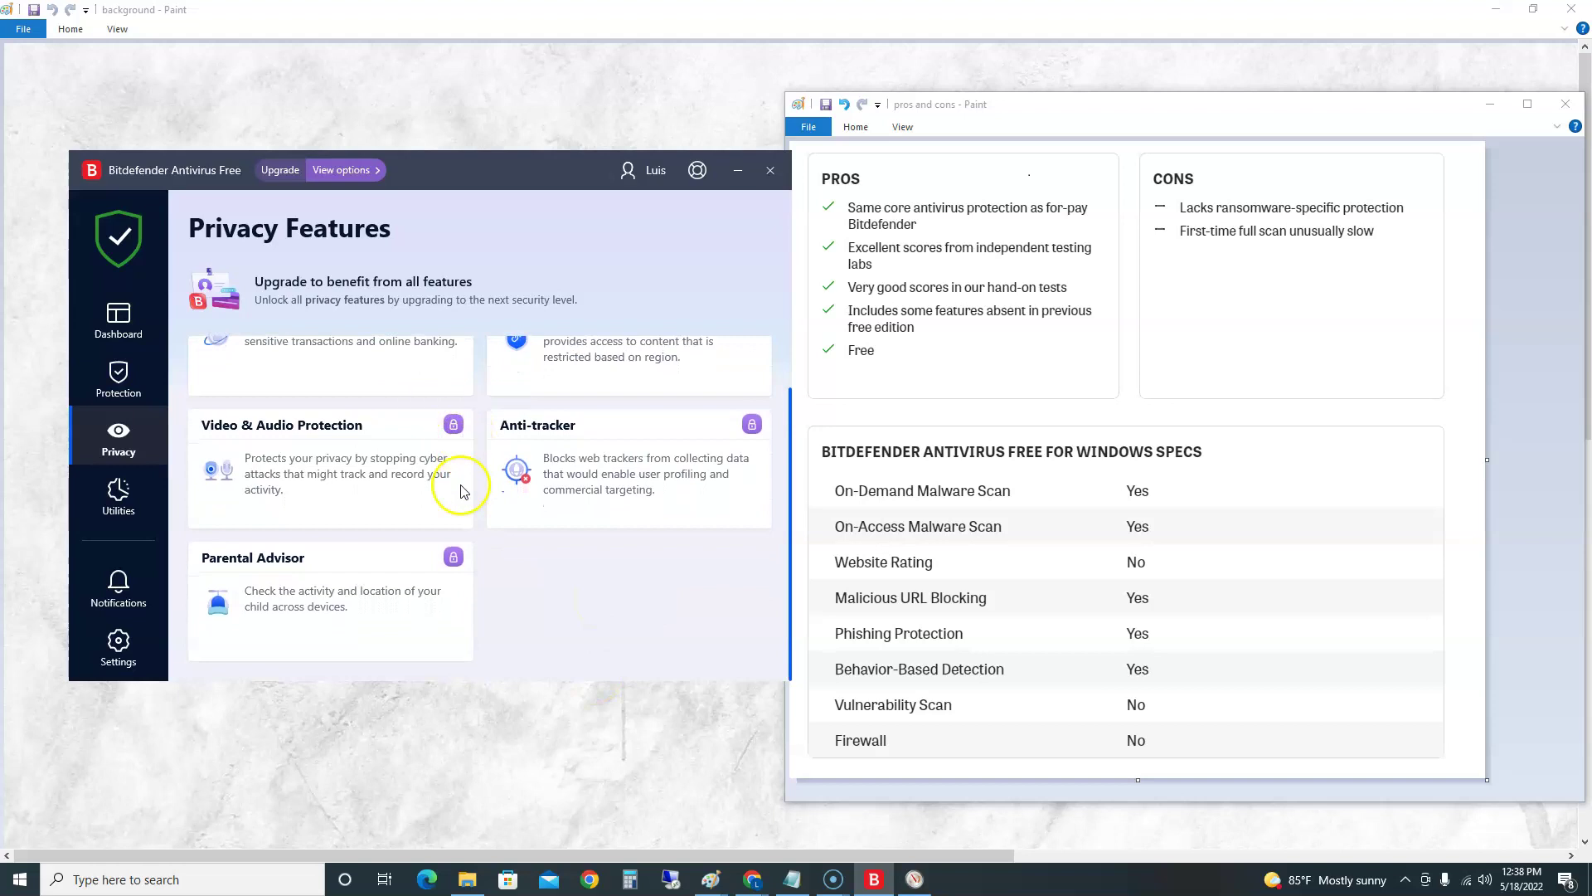
{"action": "scroll", "coordinate": [531, 609], "scroll_direction": "up", "scroll_amount": 1}
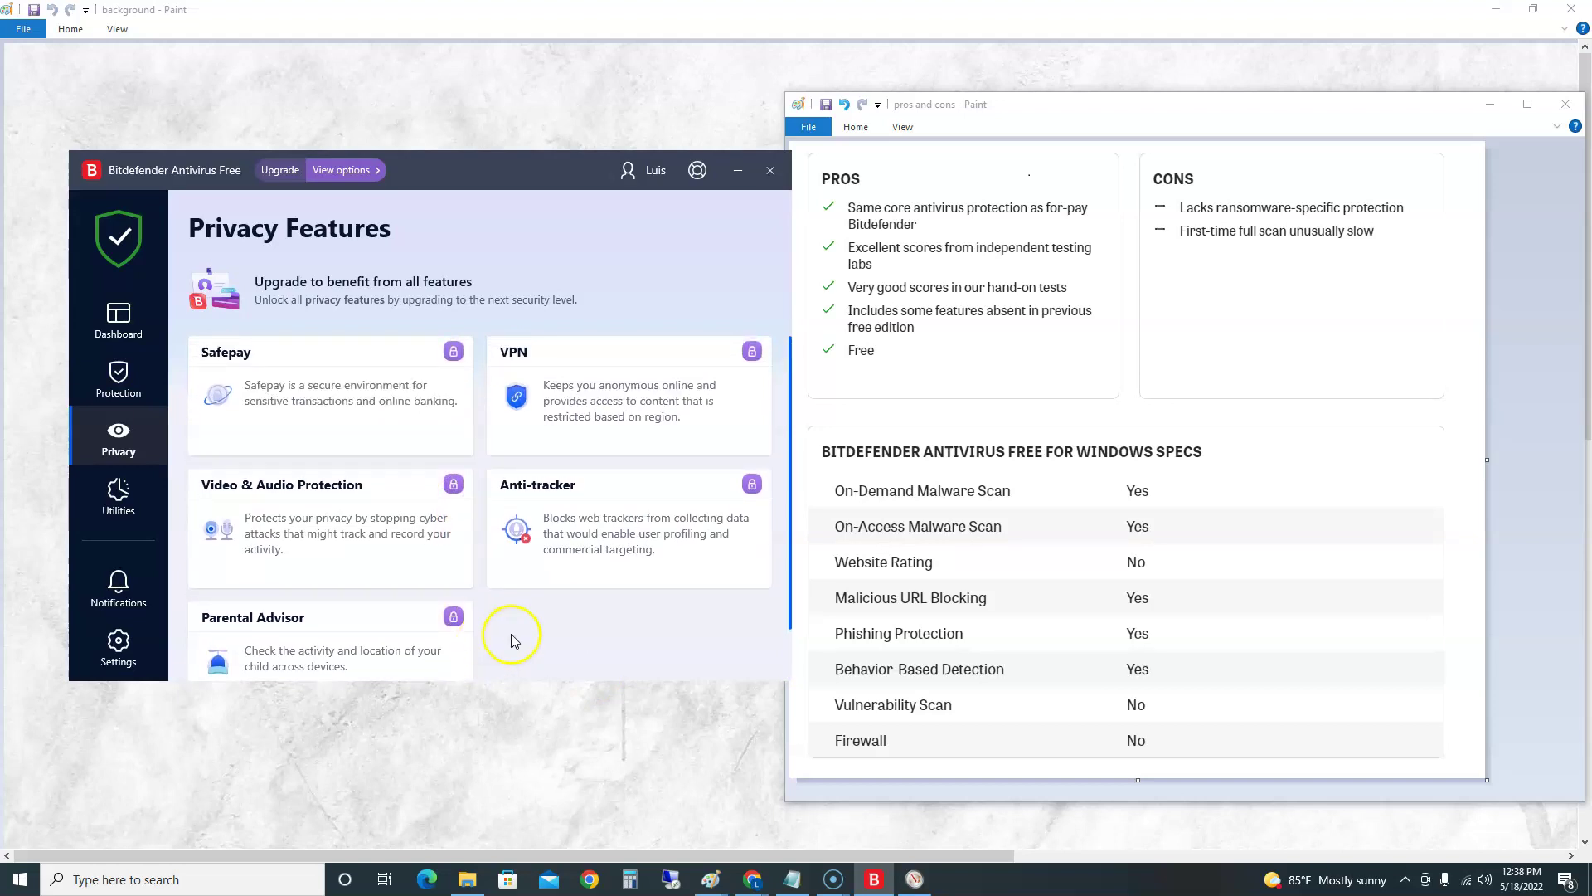
{"action": "scroll", "coordinate": [415, 618], "scroll_direction": "down", "scroll_amount": 1}
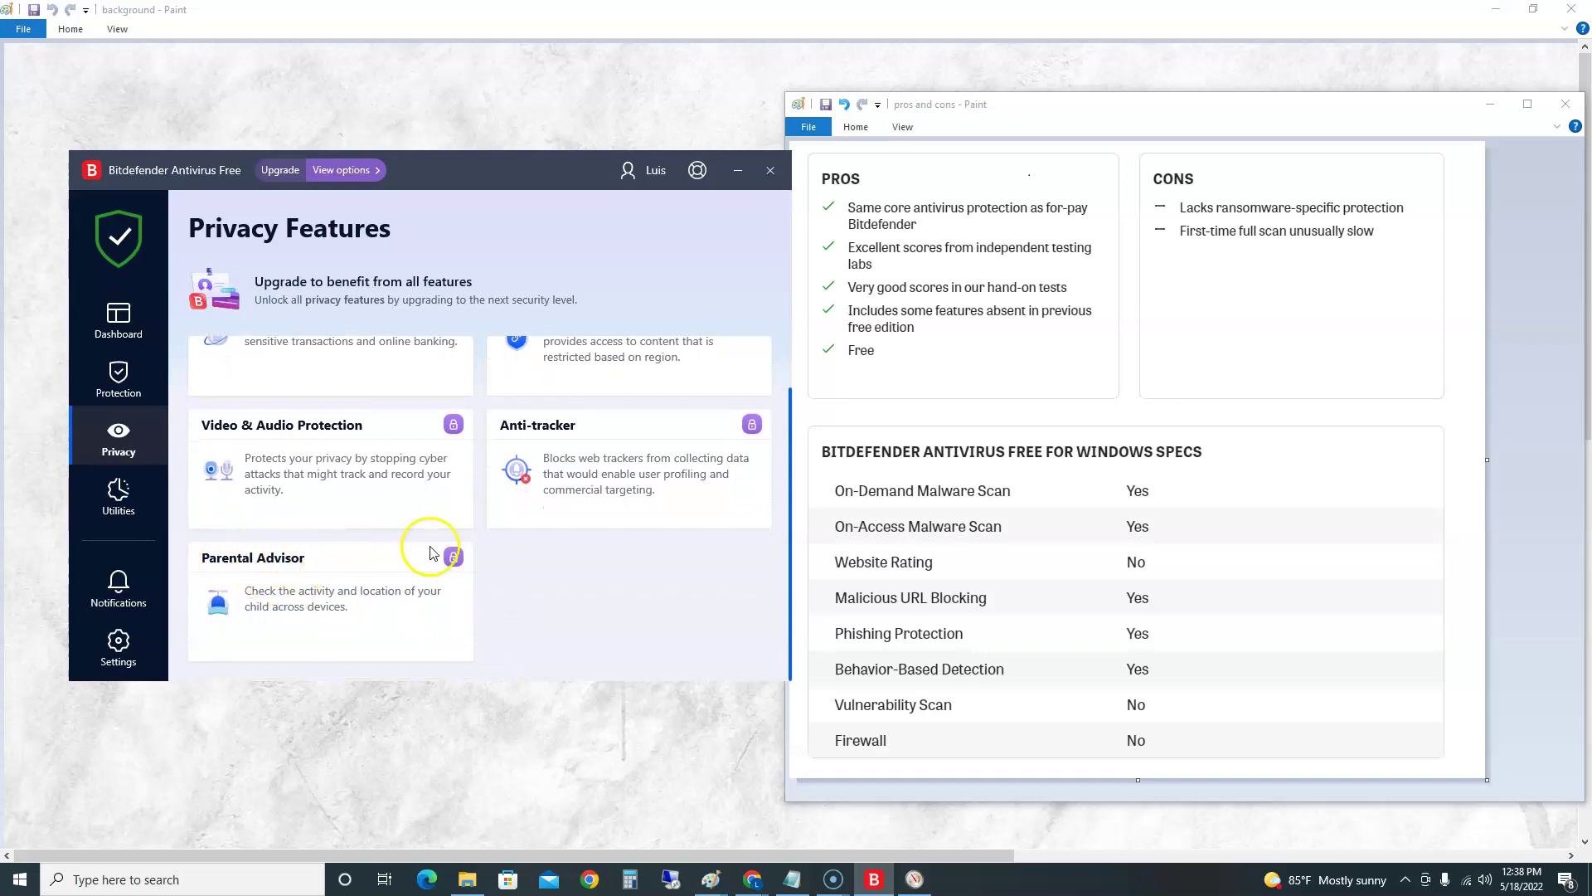
{"action": "scroll", "coordinate": [593, 586], "scroll_direction": "up", "scroll_amount": 1}
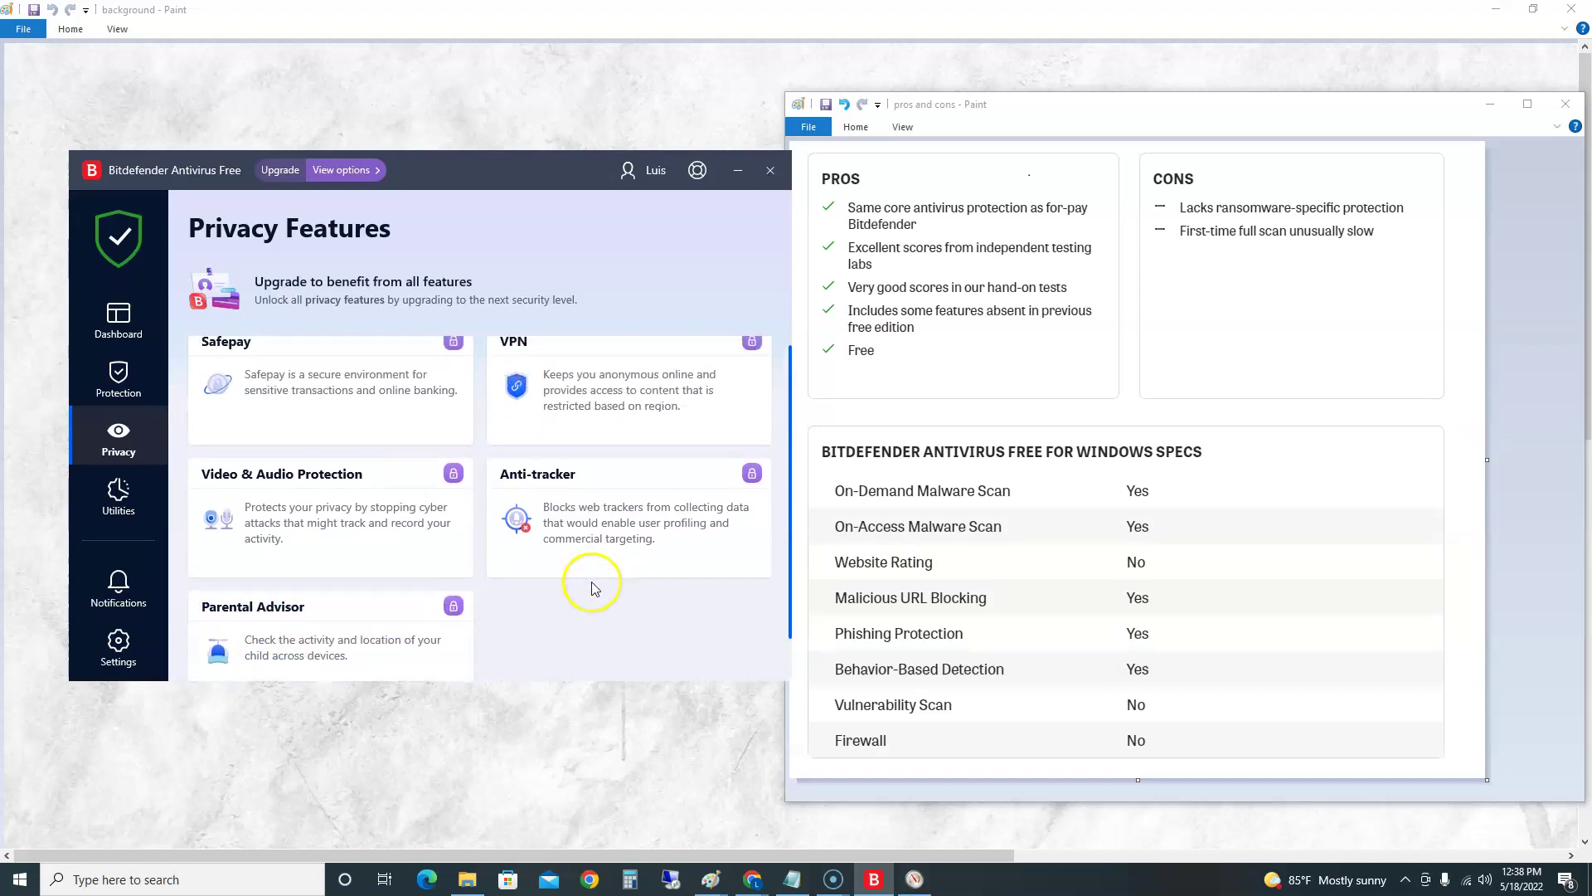
Look through the locked Utilities page, then return to the Dashboard.
{"action": "left_click", "coordinate": [118, 496]}
{"action": "scroll", "coordinate": [451, 510], "scroll_direction": "down", "scroll_amount": 1}
{"action": "scroll", "coordinate": [451, 523], "scroll_direction": "up", "scroll_amount": 1}
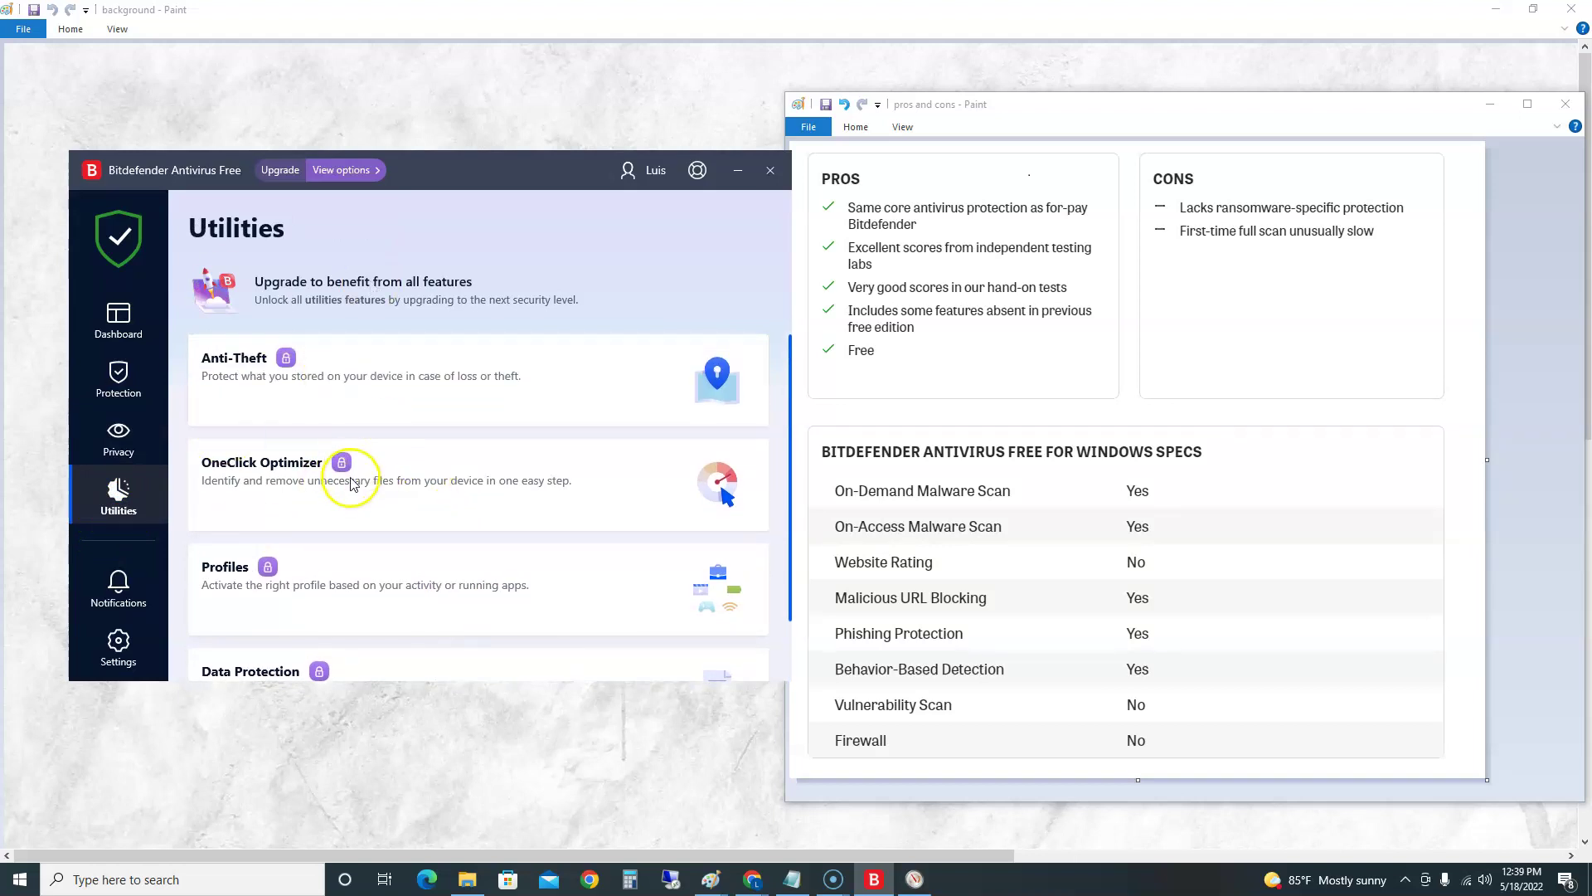
{"action": "left_click", "coordinate": [145, 333]}
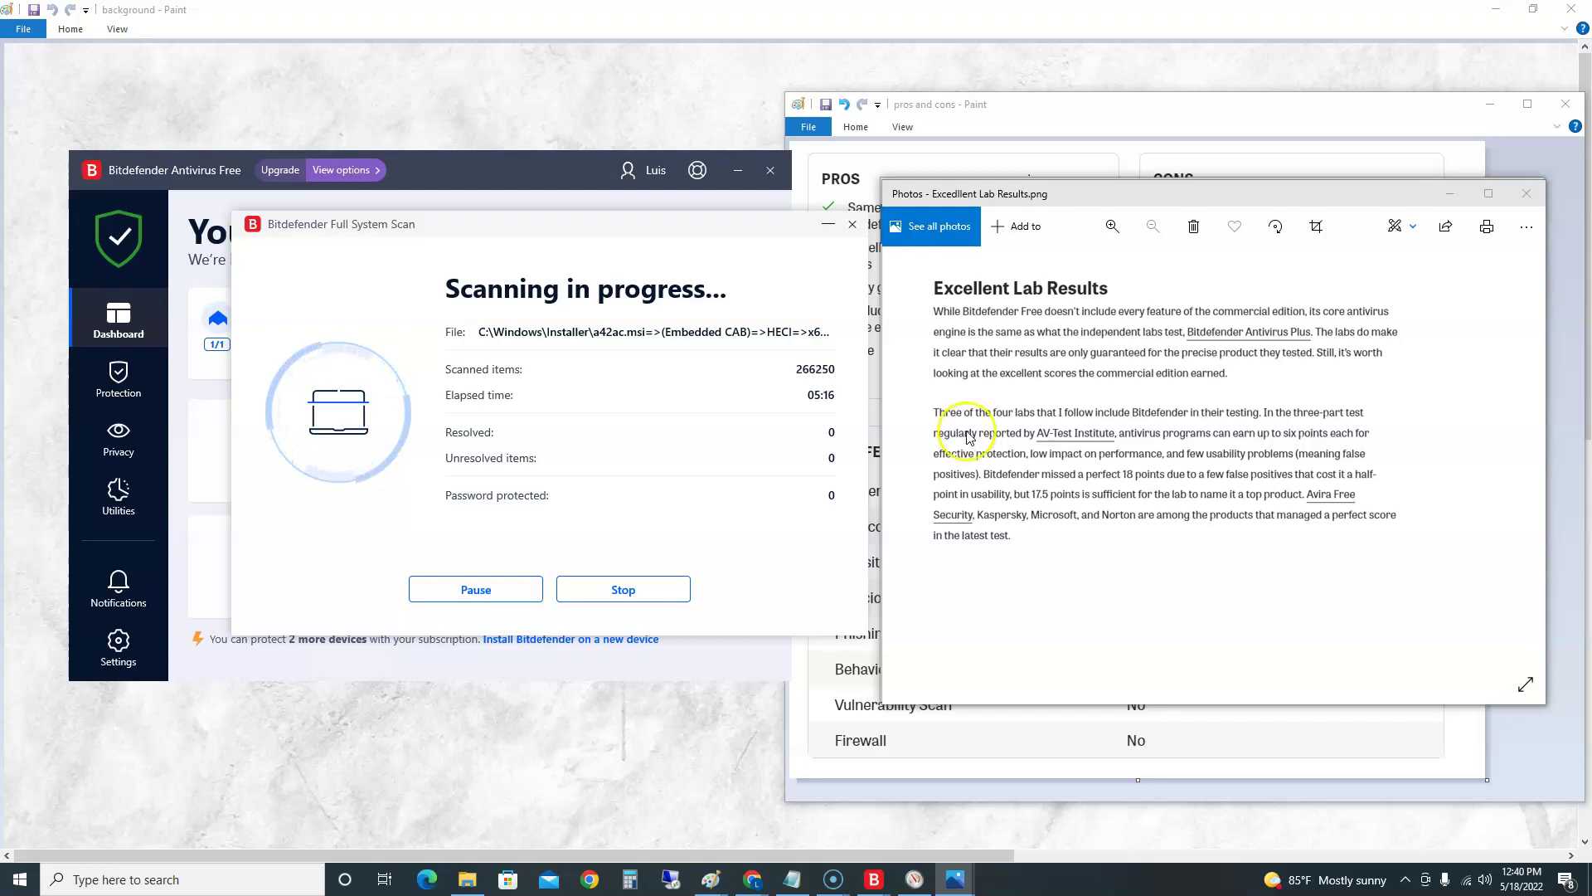
Move the Full System Scan window up and left beside the Photos lab results image.
{"action": "left_click_drag", "start_coordinate": [600, 236], "coordinate": [557, 228]}
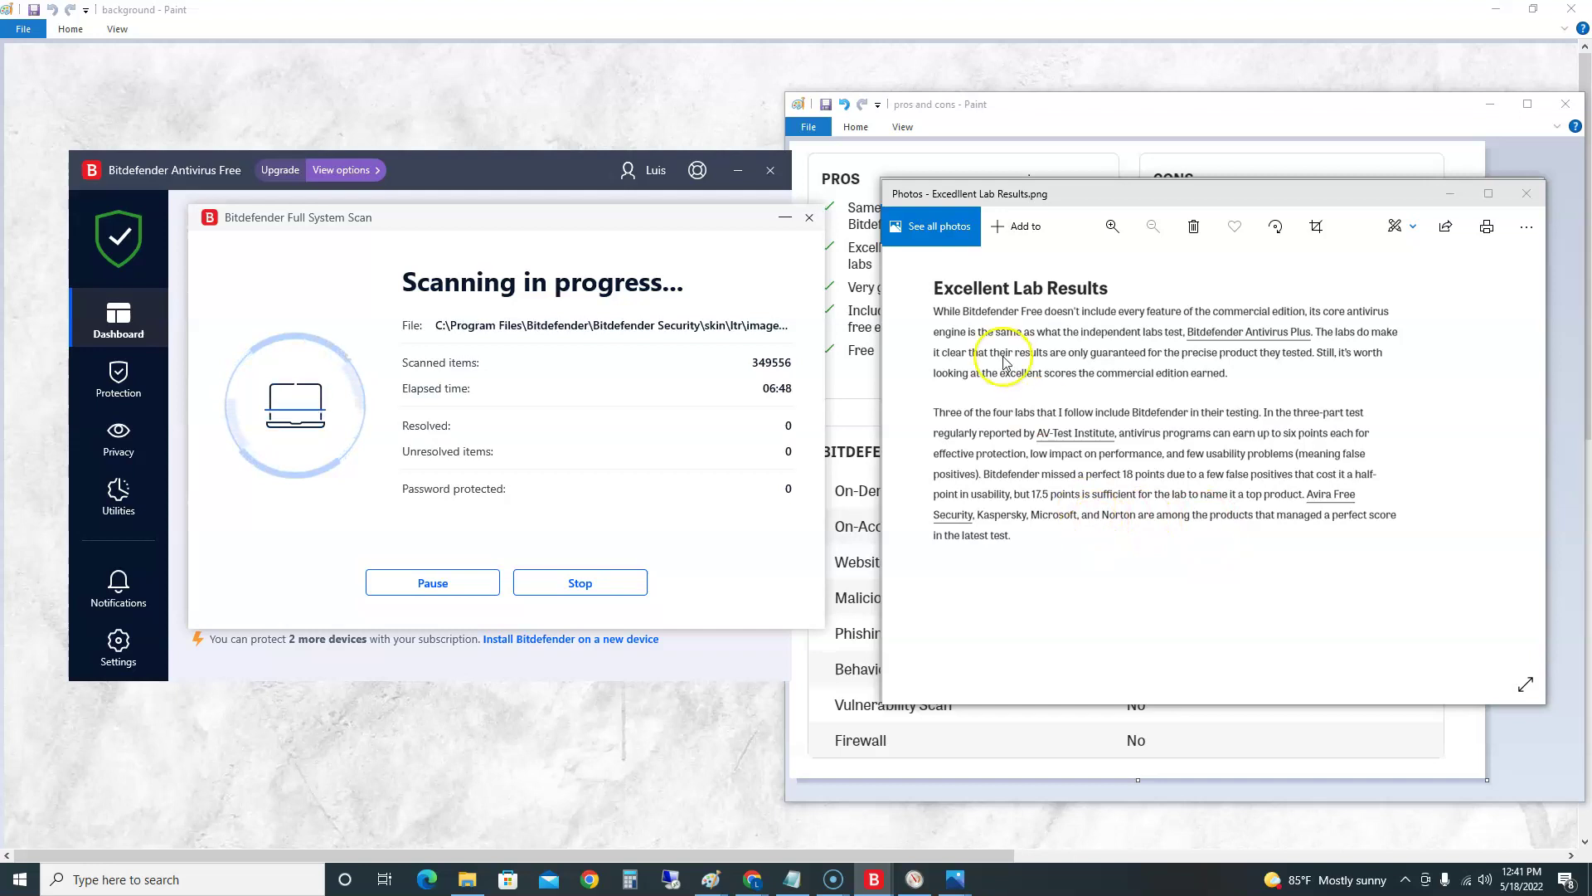
Move the lab results window aside and view lab testing.png maximized in Photos.
{"action": "left_click_drag", "start_coordinate": [1075, 194], "coordinate": [883, 317]}
{"action": "left_click", "coordinate": [1111, 203]}
{"action": "double_click", "coordinate": [1112, 193]}
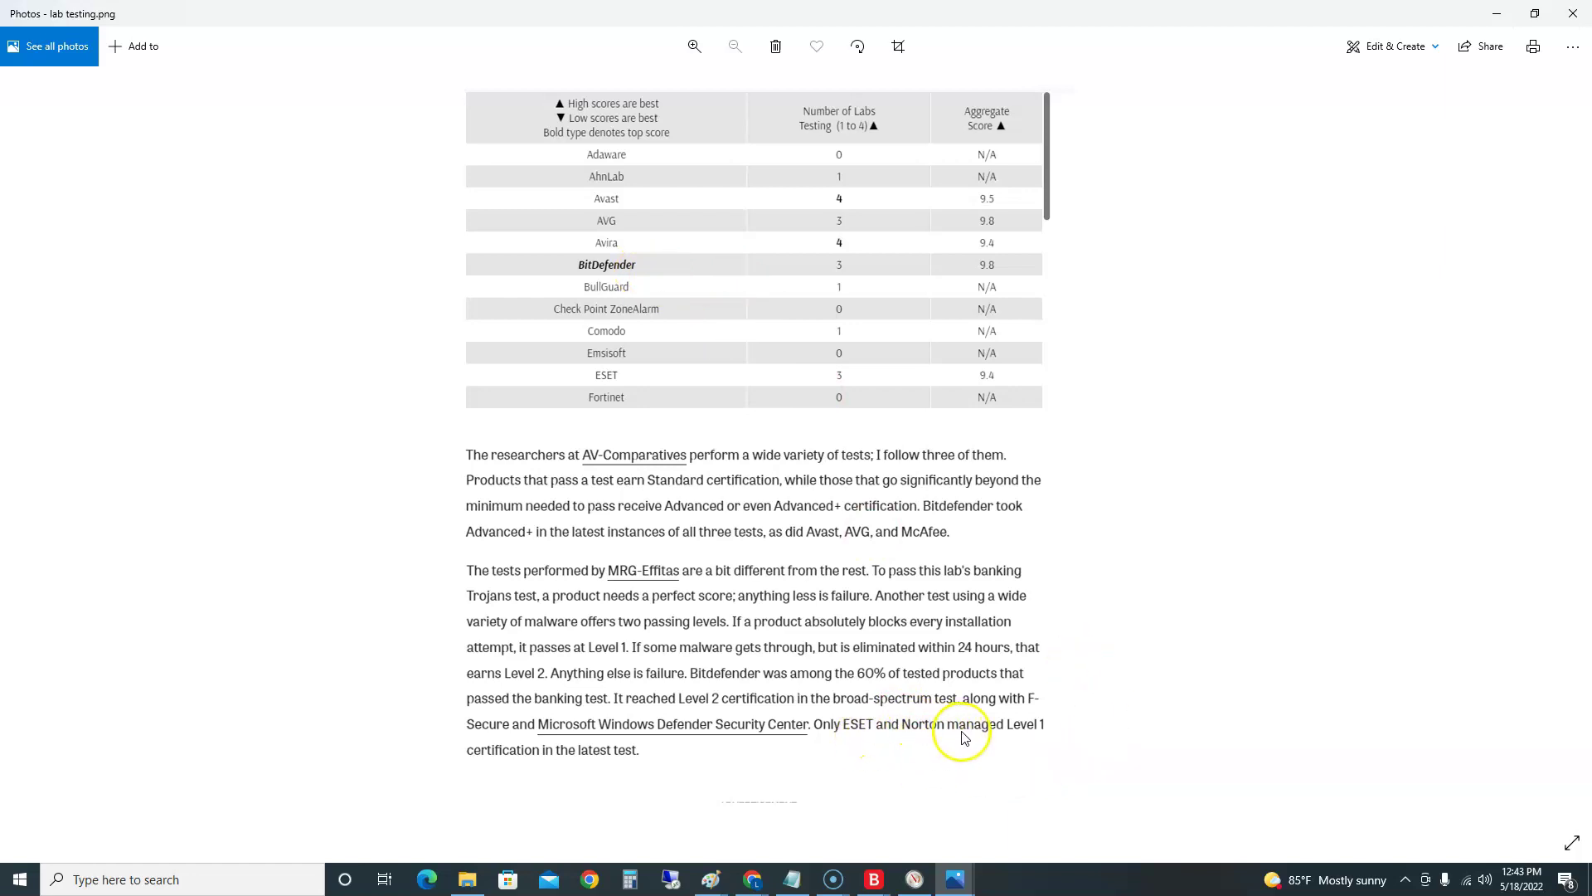
Minimize the lab testing image and bring the Paint pros-and-cons chart forward, toward the centre.
{"action": "left_click", "coordinate": [1498, 13]}
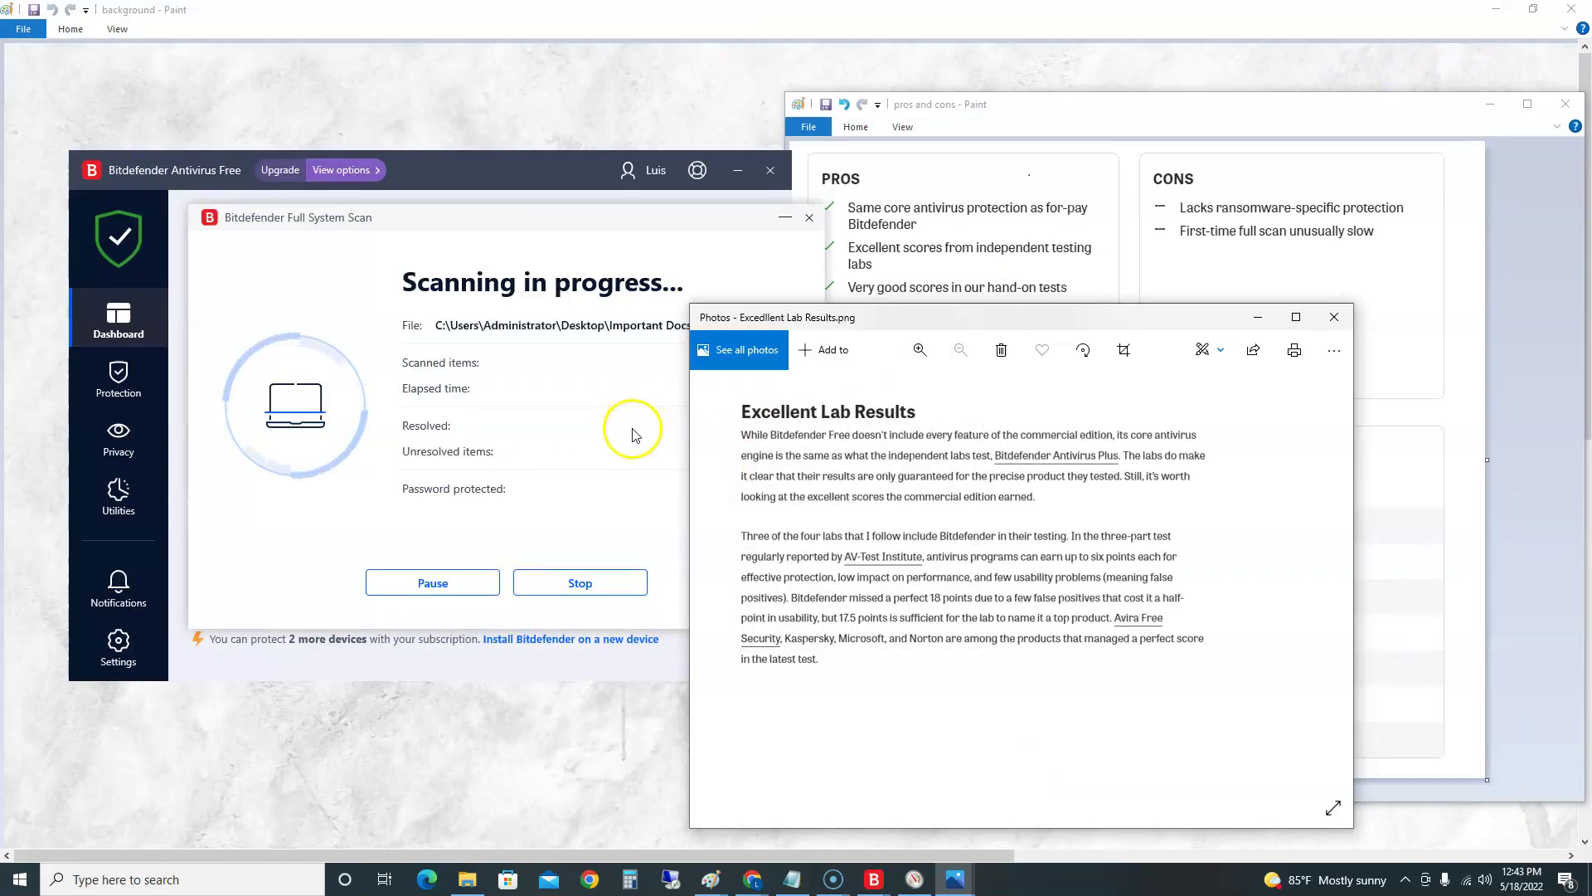
{"action": "left_click", "coordinate": [632, 434]}
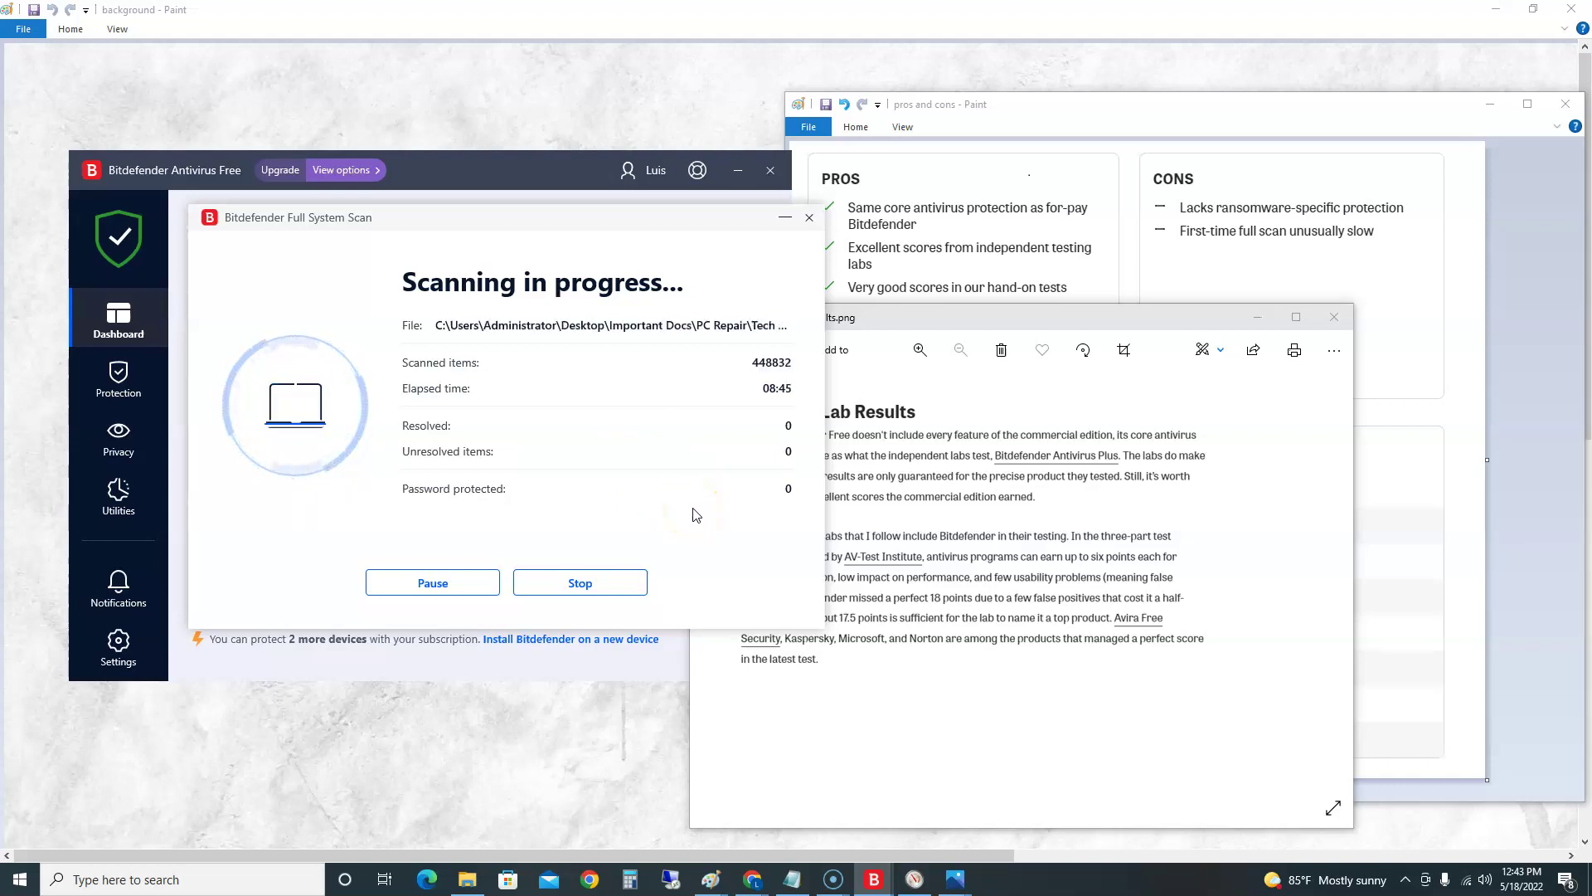
{"action": "left_click", "coordinate": [912, 475]}
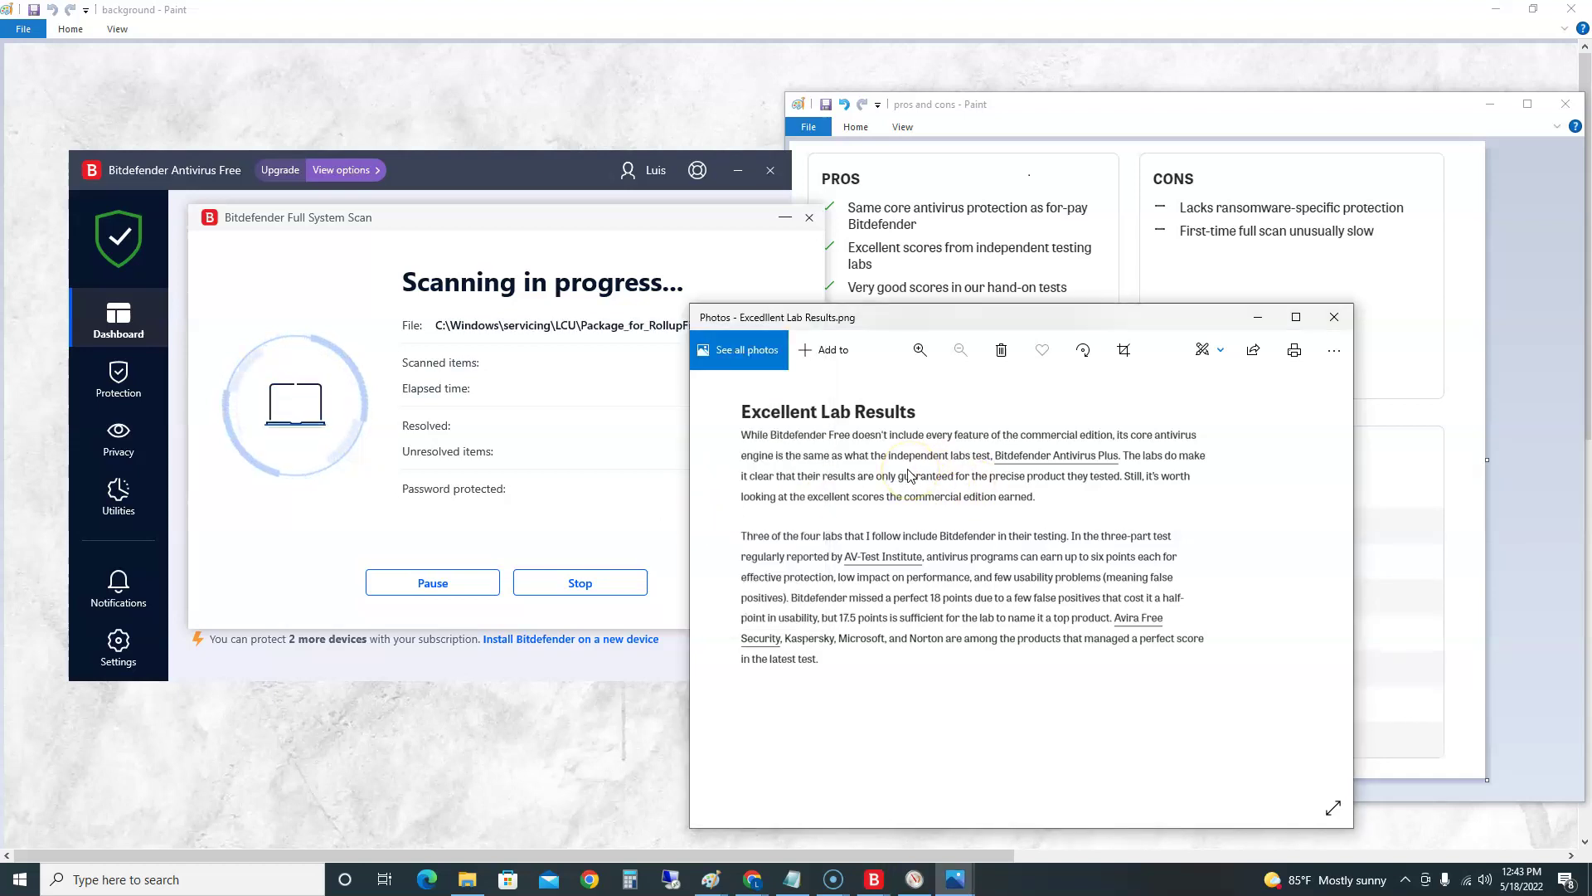
{"action": "left_click", "coordinate": [1032, 290]}
{"action": "left_click_drag", "start_coordinate": [1022, 103], "coordinate": [771, 108]}
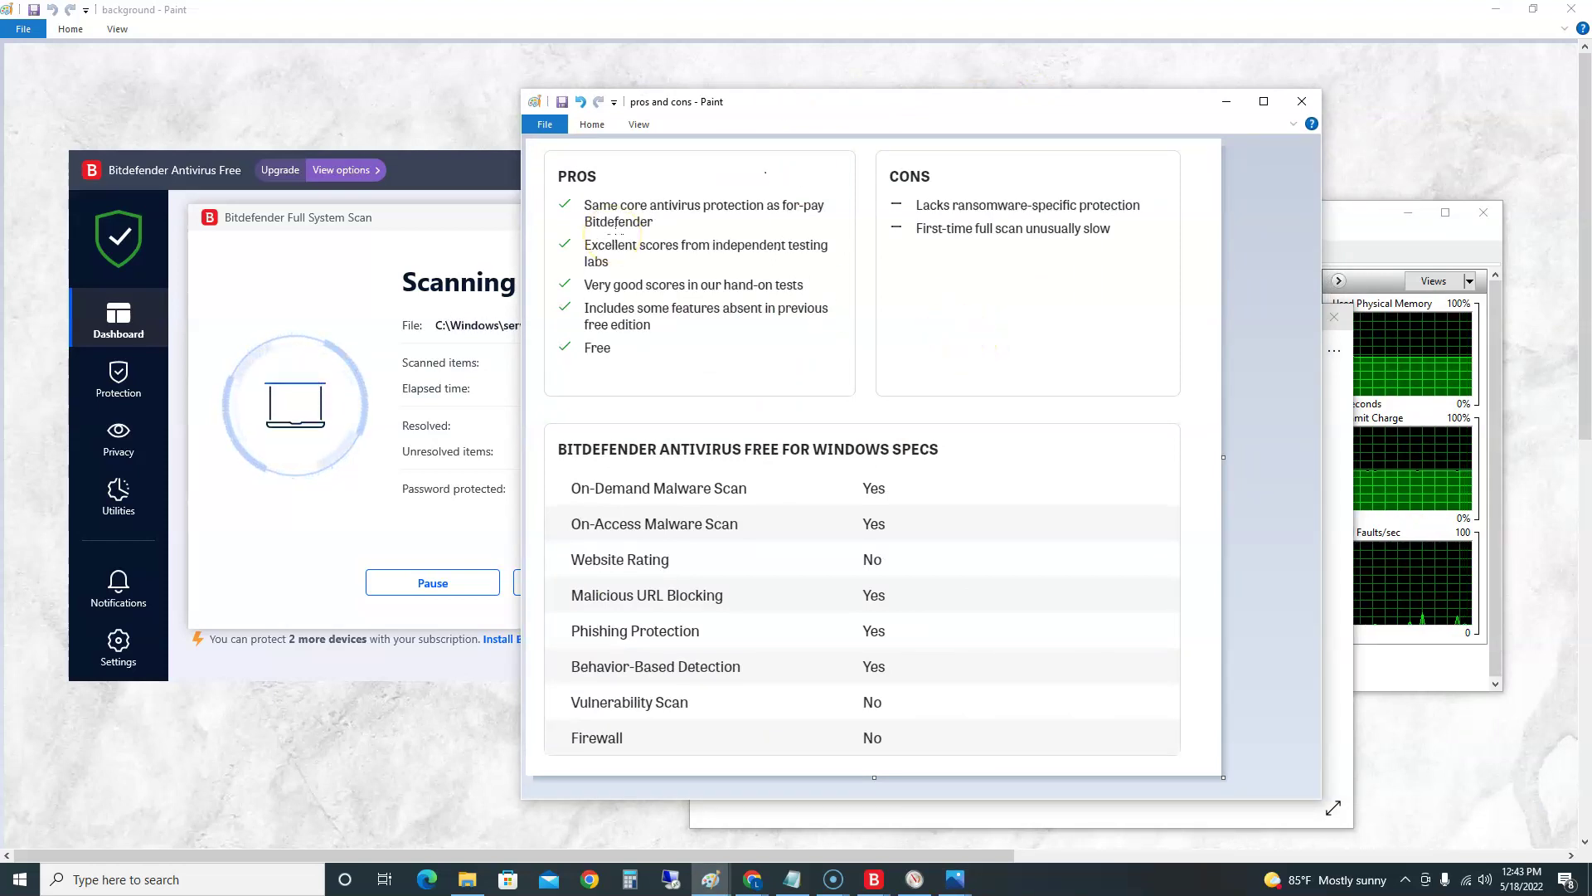
{"action": "left_click", "coordinate": [622, 238]}
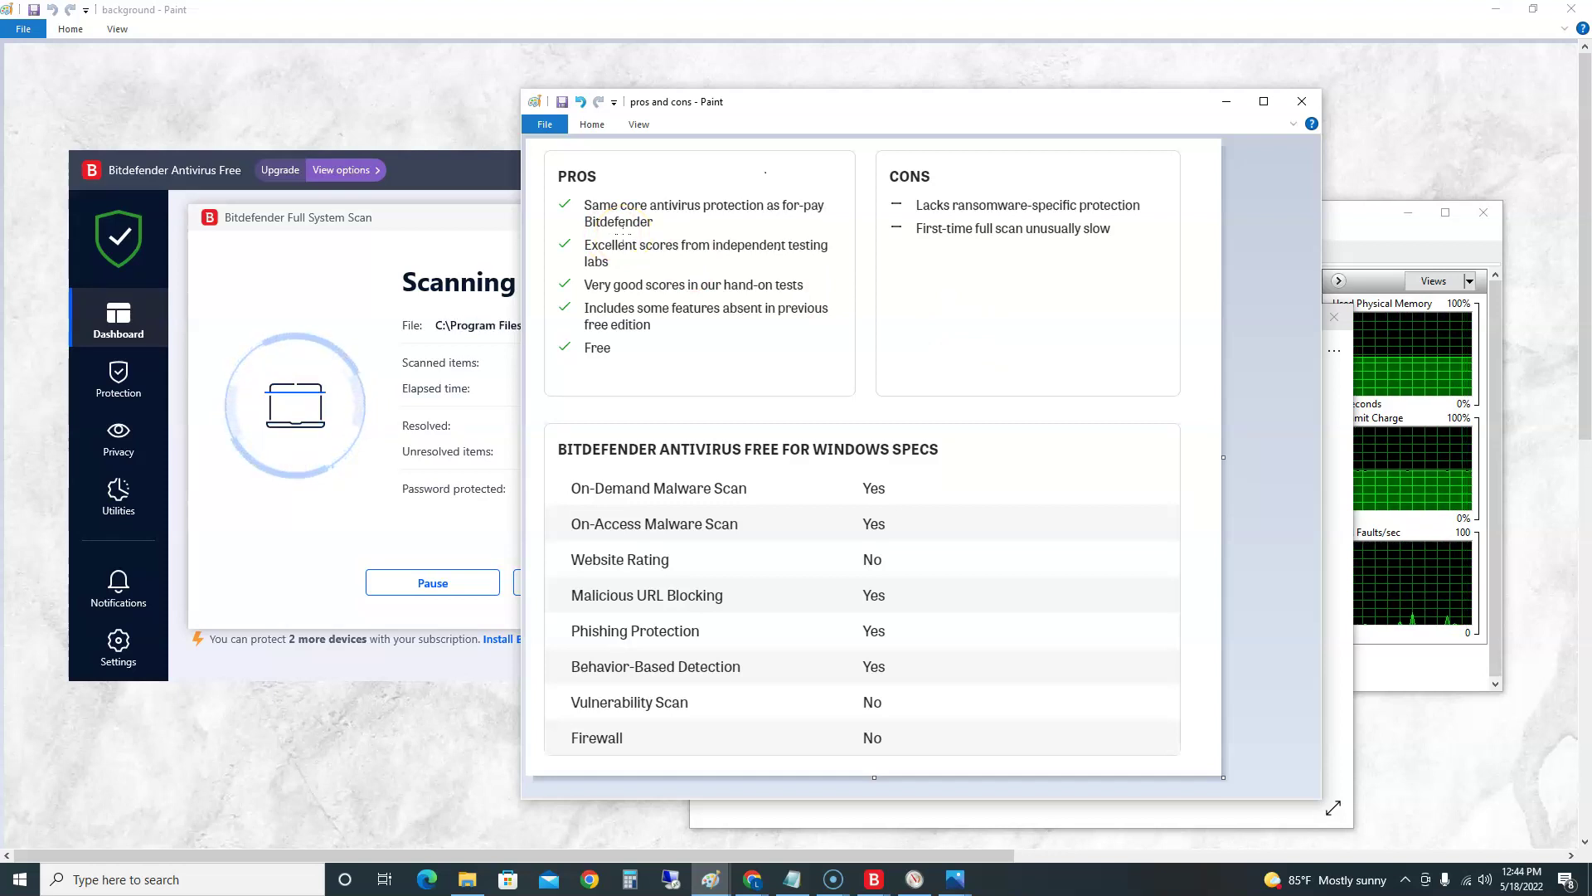
{"action": "left_click", "coordinate": [644, 239]}
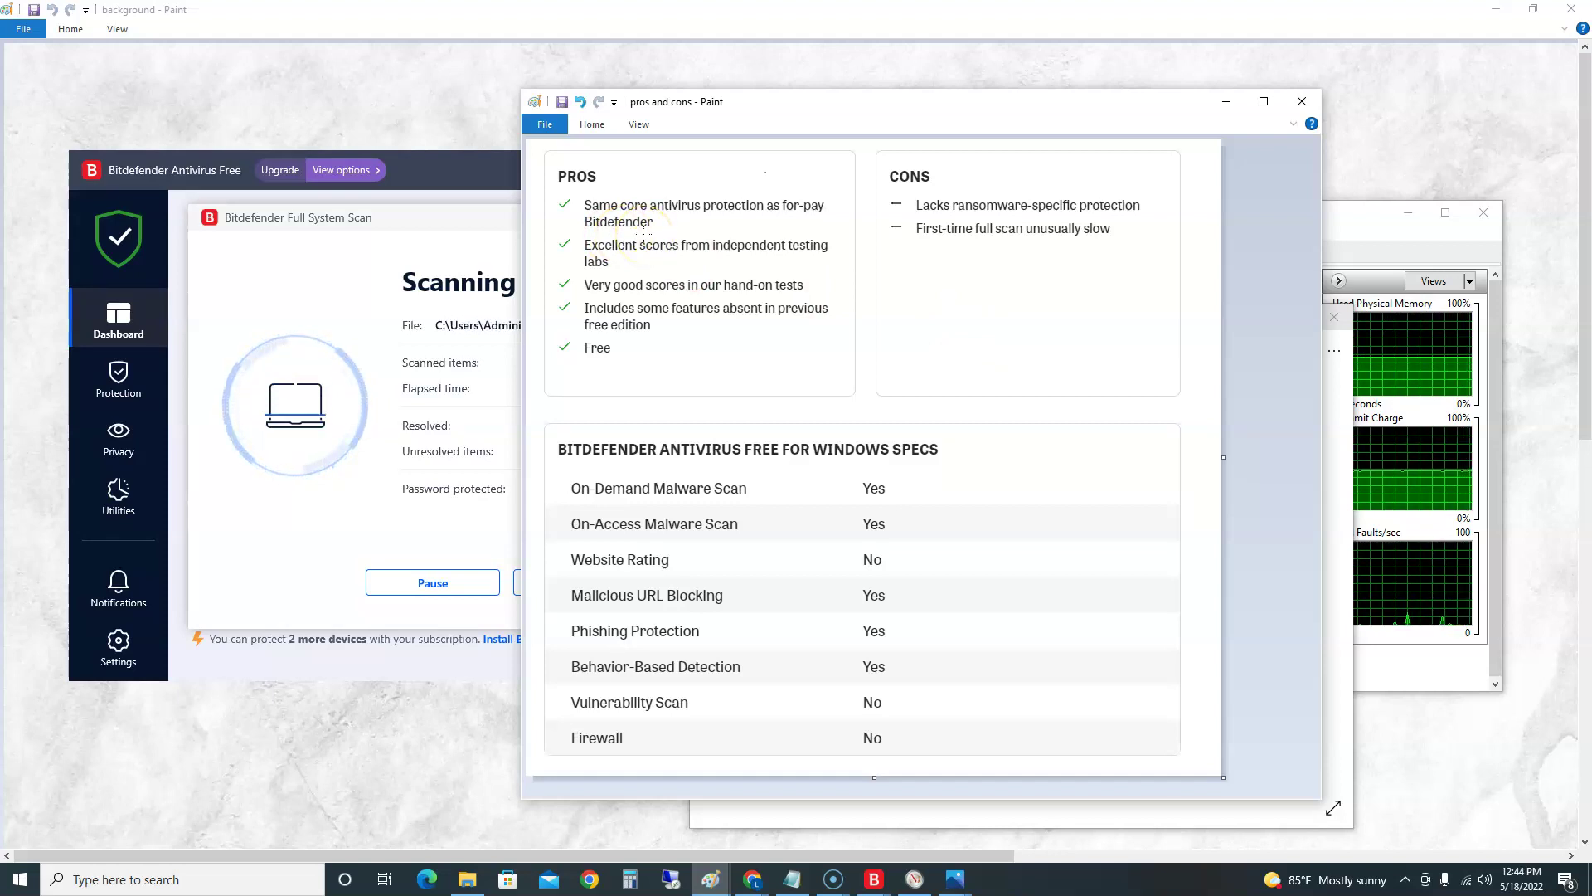
{"action": "left_click", "coordinate": [832, 274]}
{"action": "left_click", "coordinate": [865, 393]}
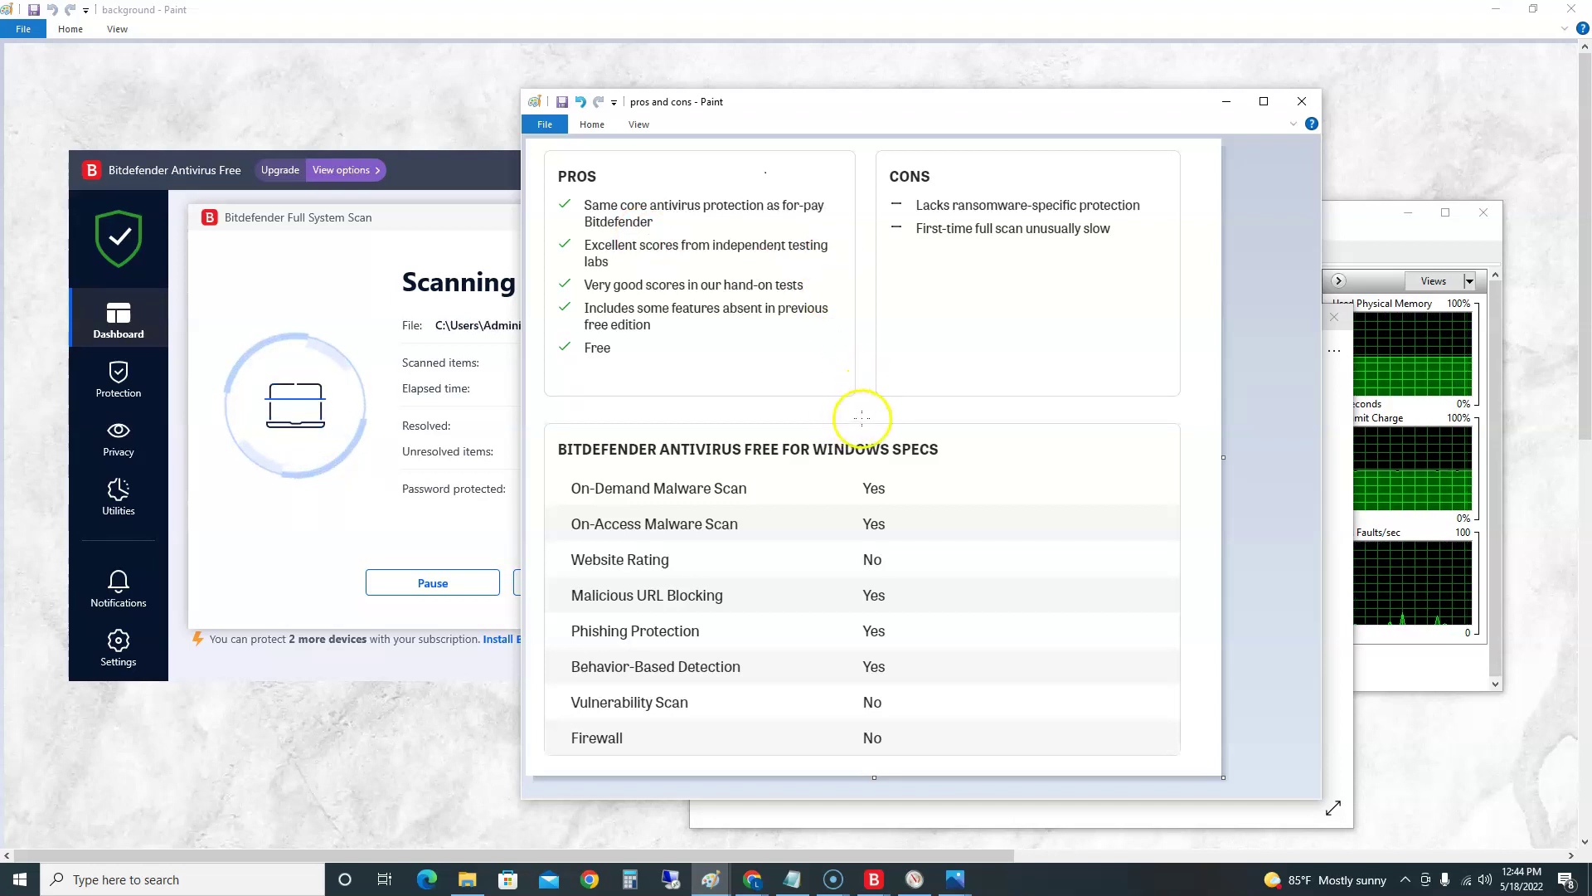